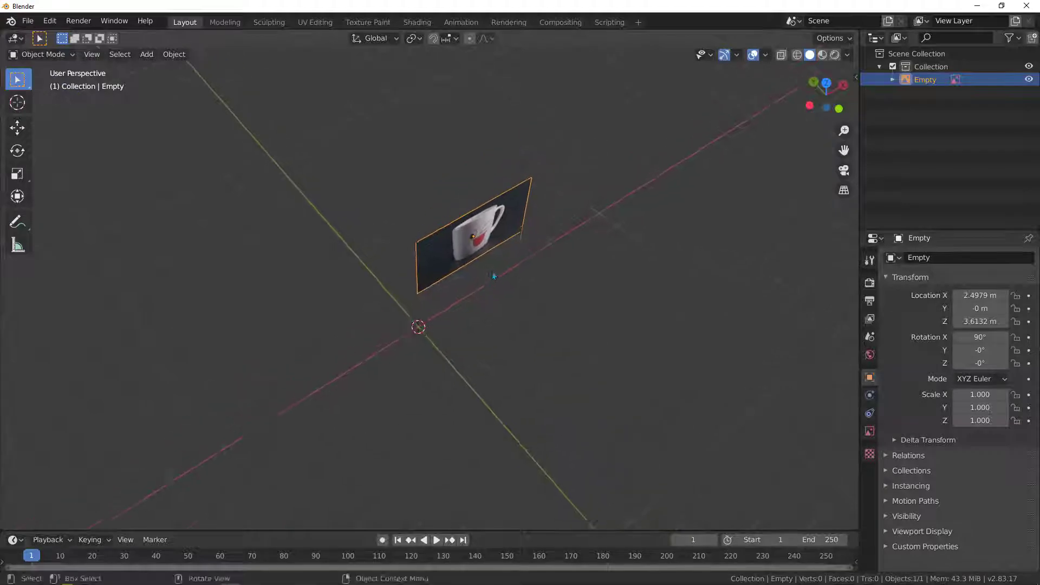
Move the mug reference image back about 4 m along the Y axis
{"action": "key", "text": "g"}
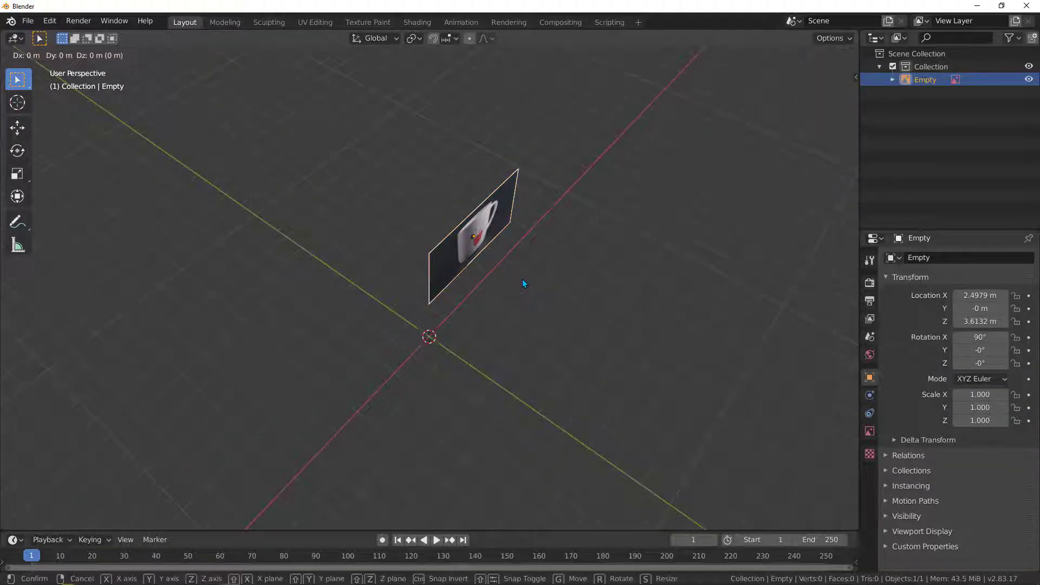
{"action": "key", "text": "y"}
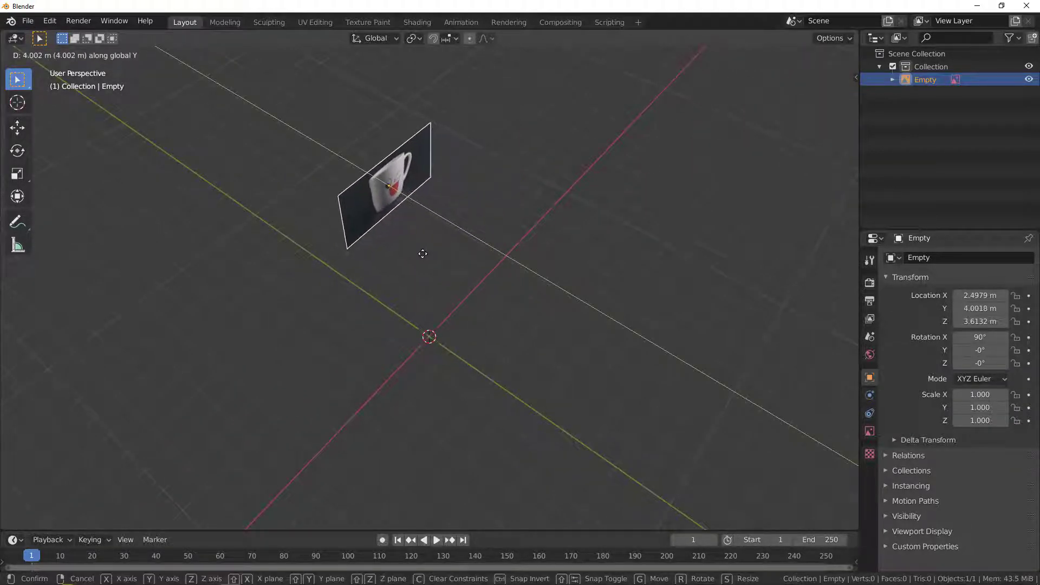
{"action": "left_click", "coordinate": [465, 261]}
{"action": "middle_click_drag", "start_coordinate": [465, 262], "coordinate": [350, 362]}
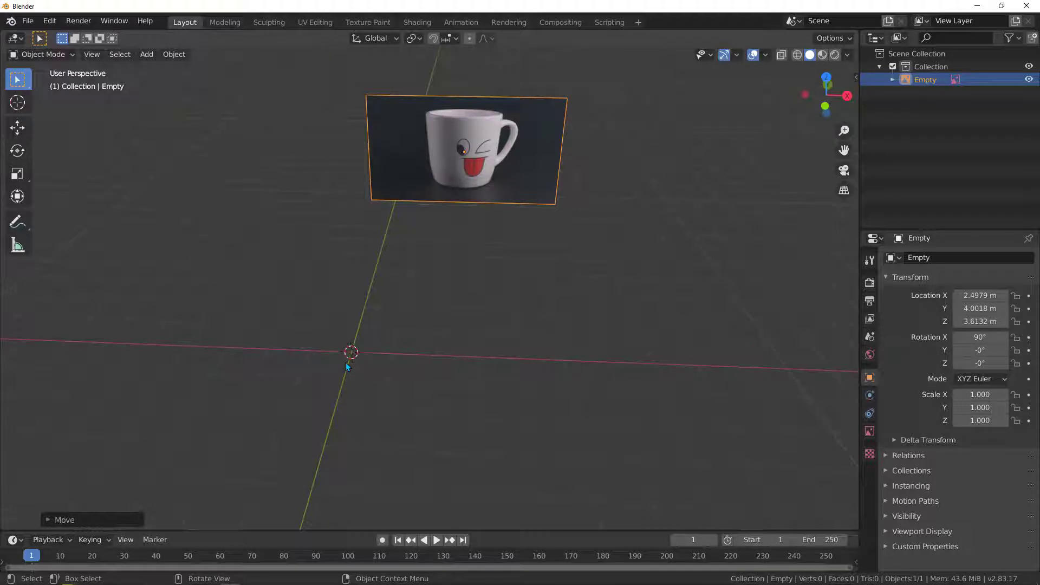
Add a cylinder mesh at the world origin as the mug's base shape
{"action": "left_click", "coordinate": [147, 56]}
{"action": "mouse_move", "coordinate": [166, 72]}
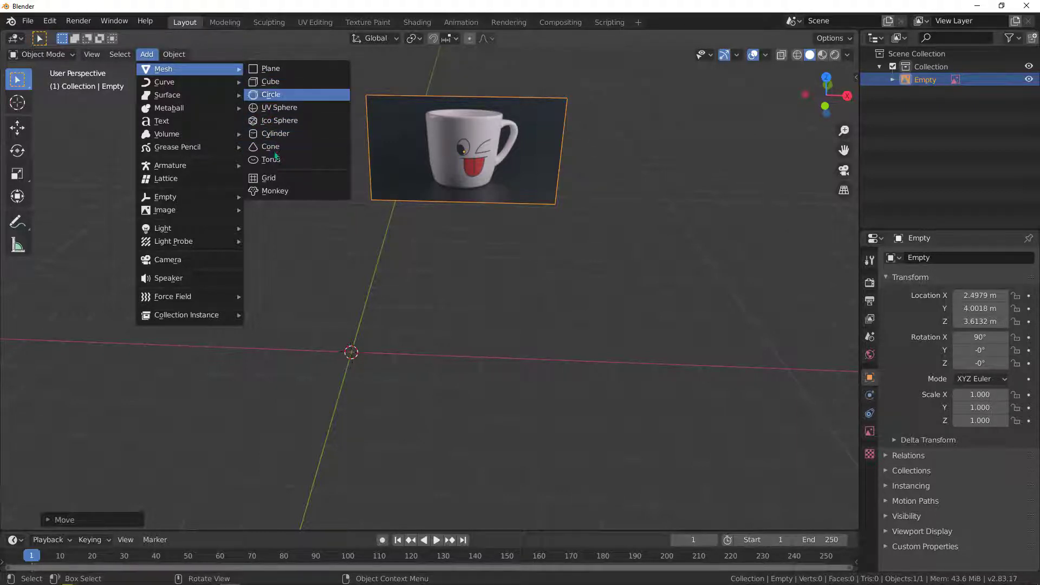
{"action": "key", "text": "shift+a"}
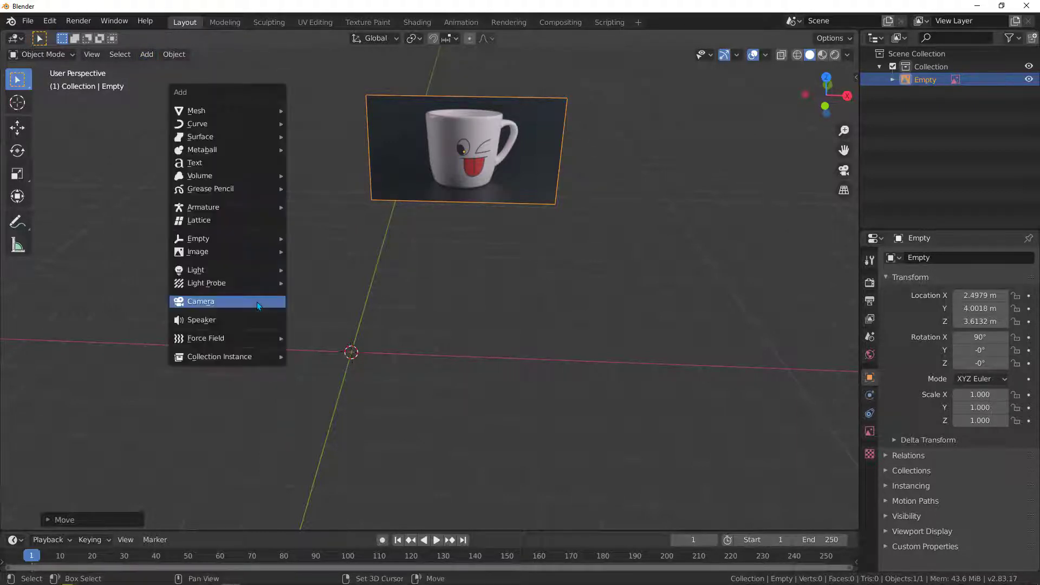
{"action": "mouse_move", "coordinate": [241, 114]}
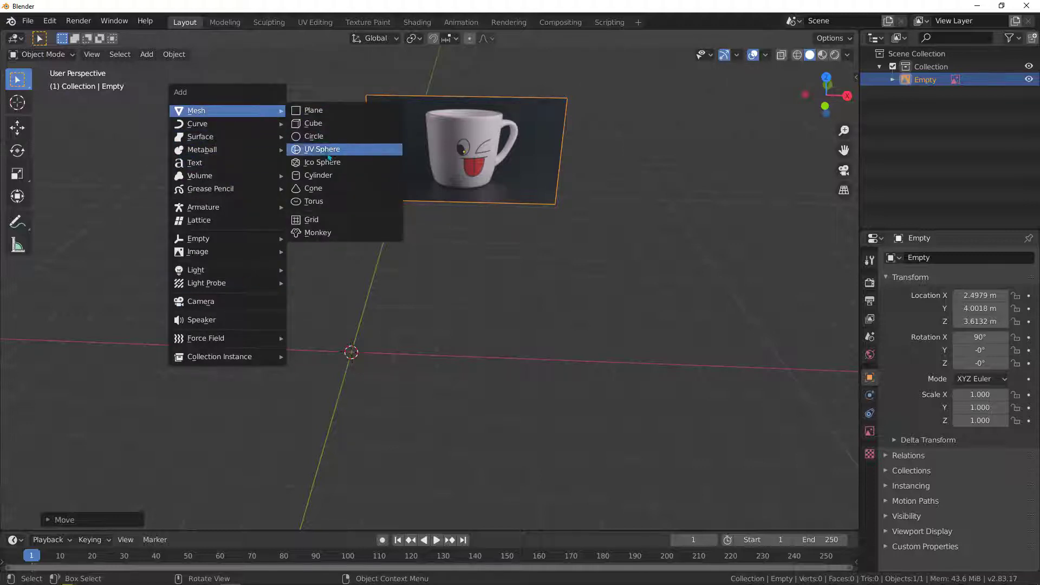
{"action": "left_click", "coordinate": [326, 176]}
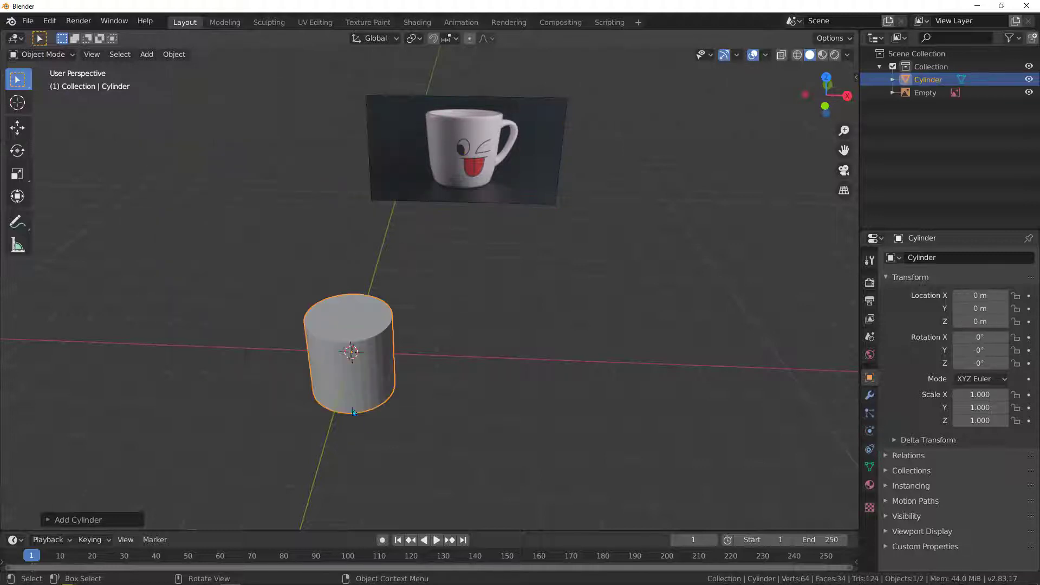
{"action": "middle_click_drag", "start_coordinate": [353, 412], "coordinate": [472, 82]}
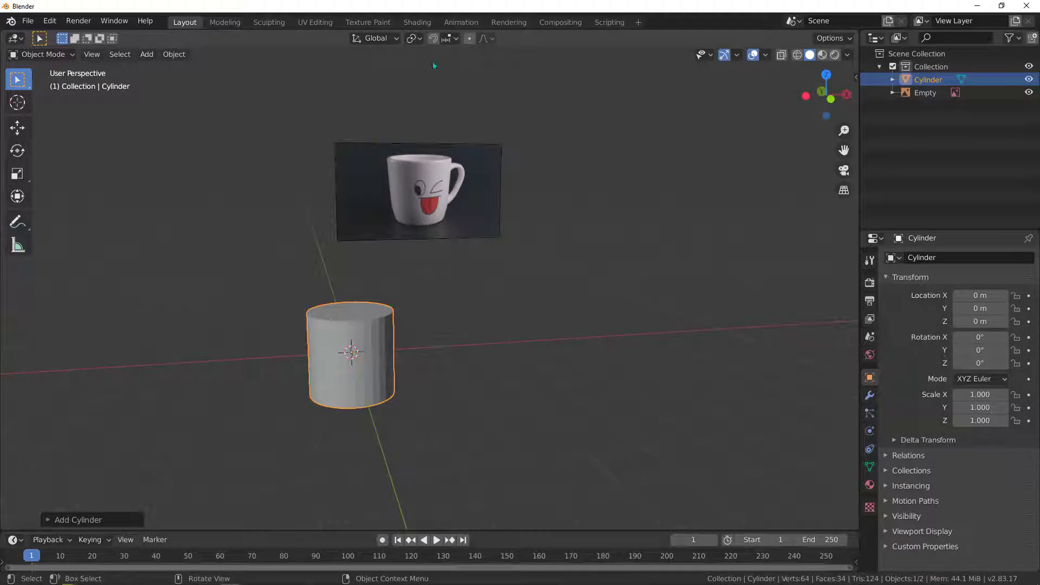
Raise the cylinder 1 m along the Z axis so its base rests on the ground plane
{"action": "left_click", "coordinate": [450, 39]}
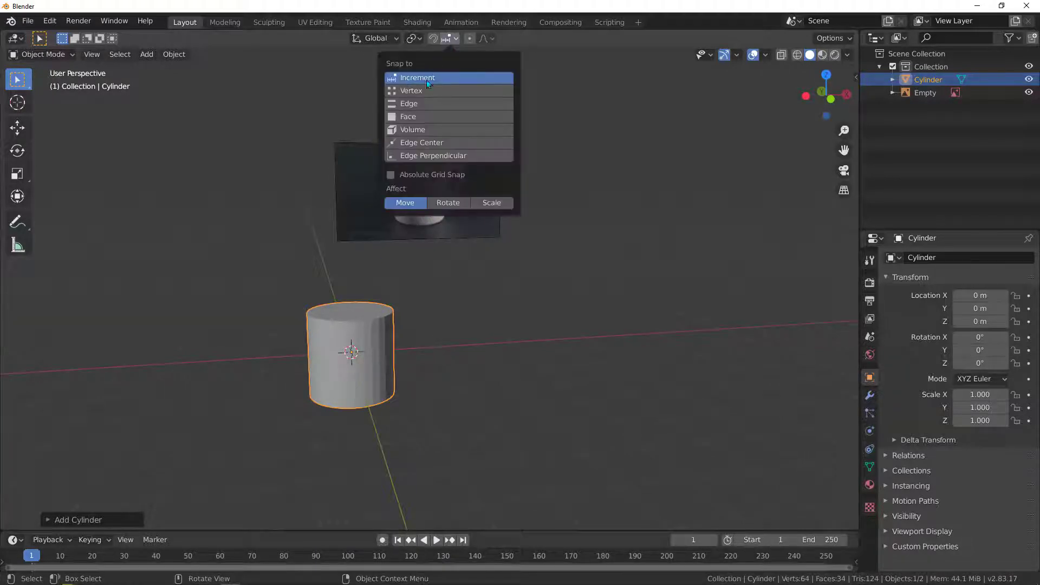
{"action": "middle_click_drag", "start_coordinate": [342, 349], "coordinate": [389, 347]}
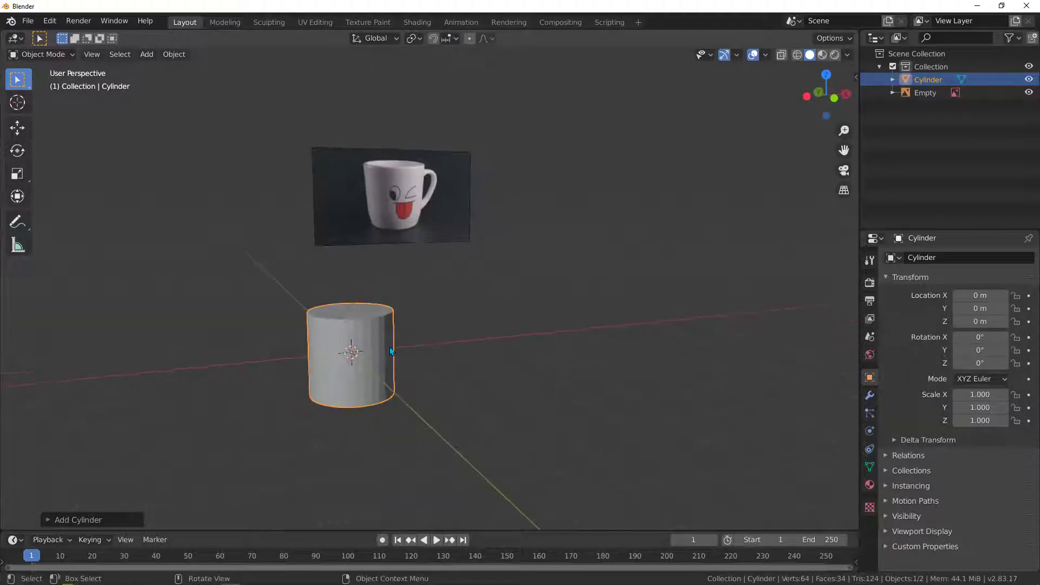
{"action": "key", "text": "g"}
{"action": "key", "text": "z"}
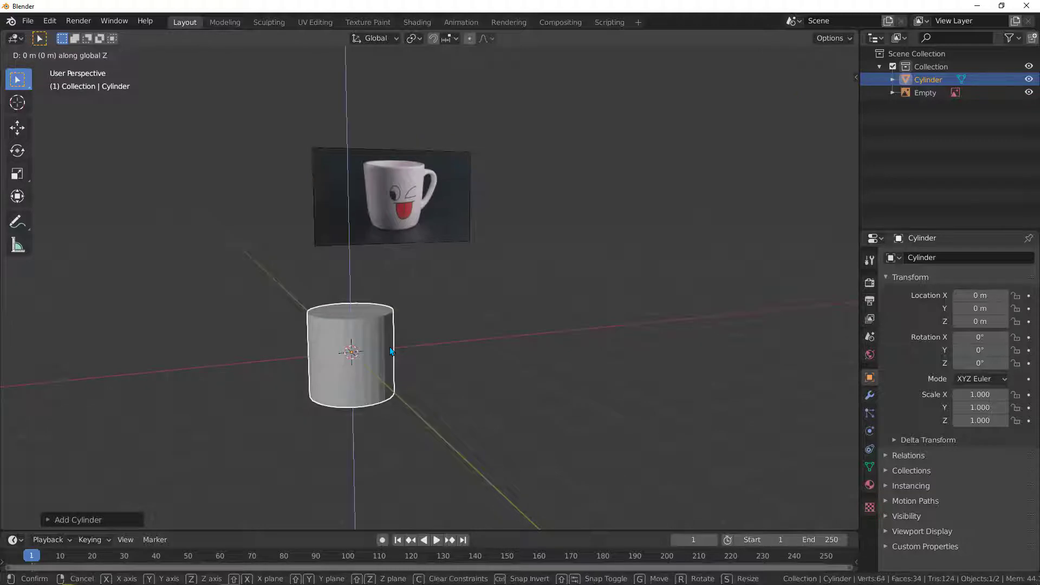
{"action": "left_click", "coordinate": [388, 316]}
{"action": "middle_click_drag", "start_coordinate": [388, 316], "coordinate": [379, 351]}
{"action": "middle_click_drag", "start_coordinate": [439, 332], "coordinate": [409, 320]}
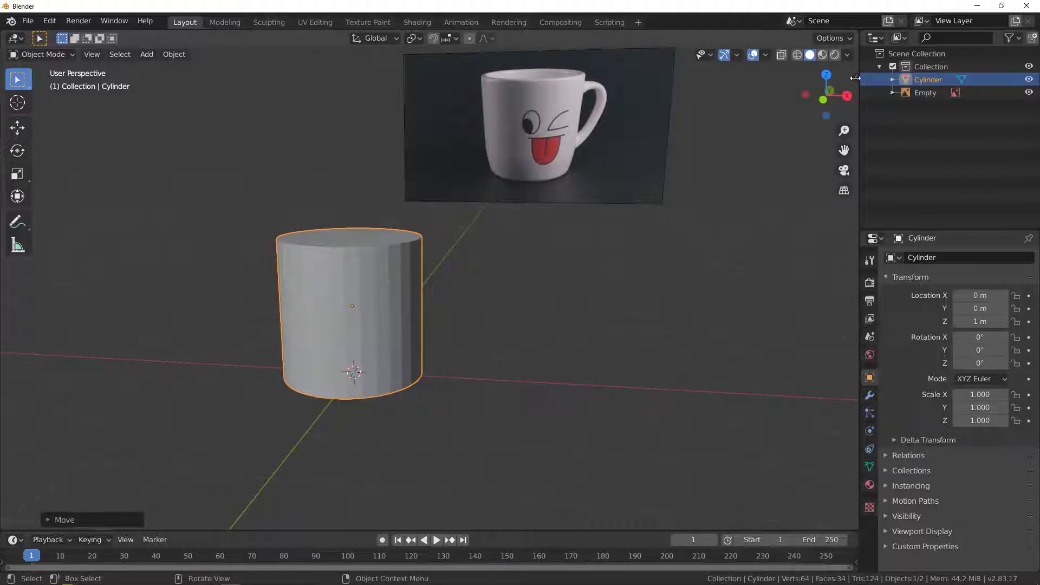
Check the cylinder's dimensions and compare its shape with the reference mug
{"action": "key", "text": "n"}
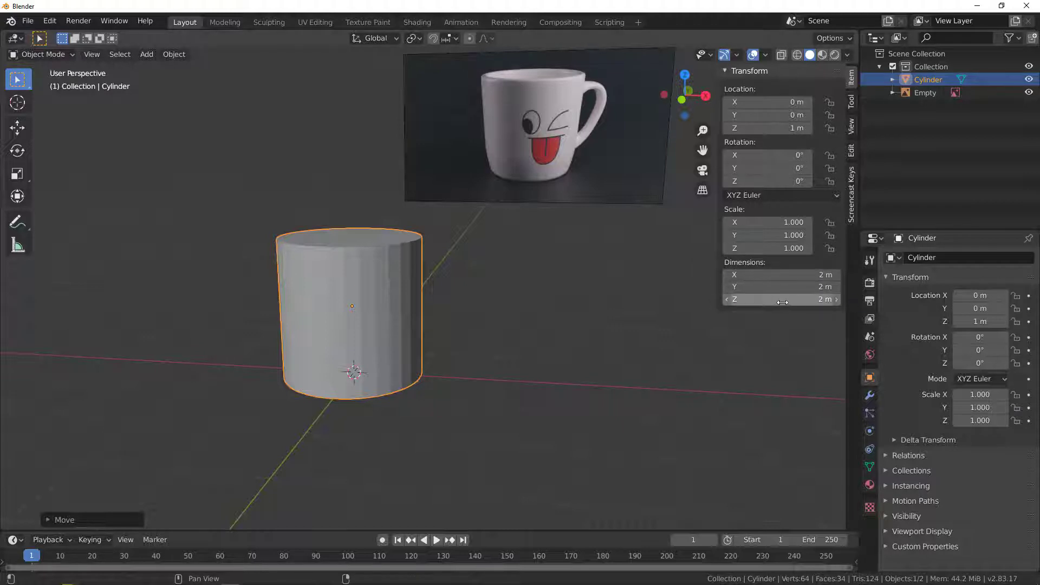
{"action": "left_click_drag", "start_coordinate": [717, 260], "coordinate": [862, 260]}
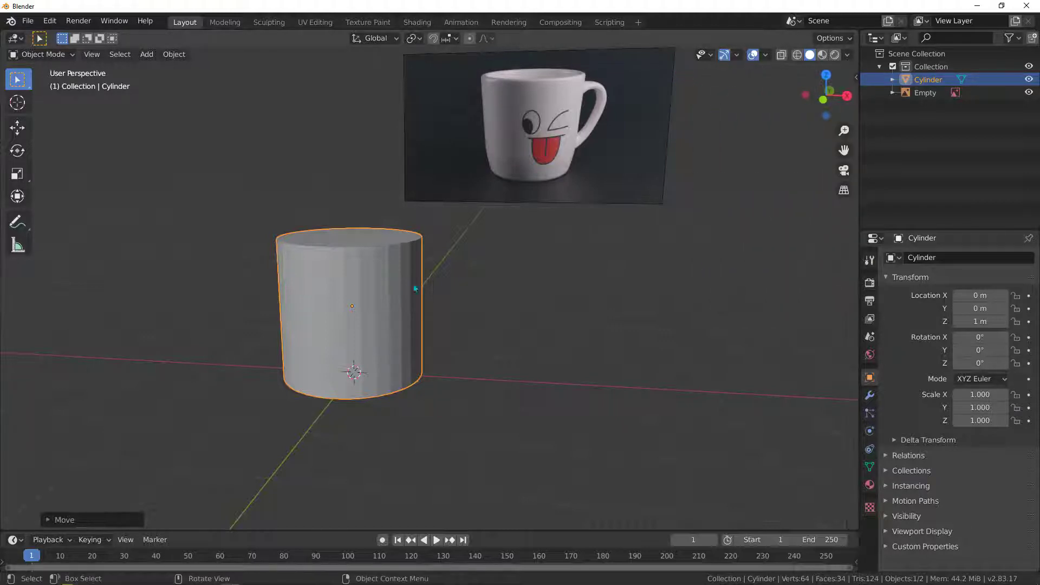
{"action": "mouse_move", "coordinate": [408, 278]}
{"action": "middle_mouse_down"}
{"action": "mouse_move", "coordinate": [394, 279]}
{"action": "mouse_move", "coordinate": [401, 287]}
{"action": "middle_mouse_up"}
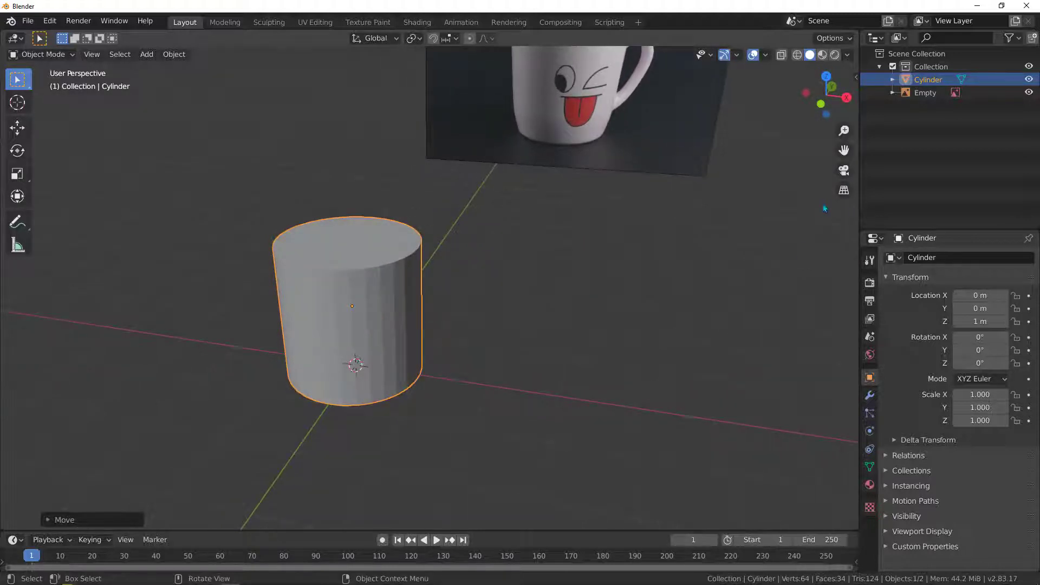
{"action": "middle_click_drag", "start_coordinate": [352, 319], "coordinate": [369, 311]}
{"action": "scroll", "coordinate": [363, 266], "scroll_direction": "down", "scroll_amount": 2}
{"action": "middle_click_drag", "start_coordinate": [366, 271], "coordinate": [376, 295]}
{"action": "middle_click_drag", "start_coordinate": [341, 334], "coordinate": [379, 340]}
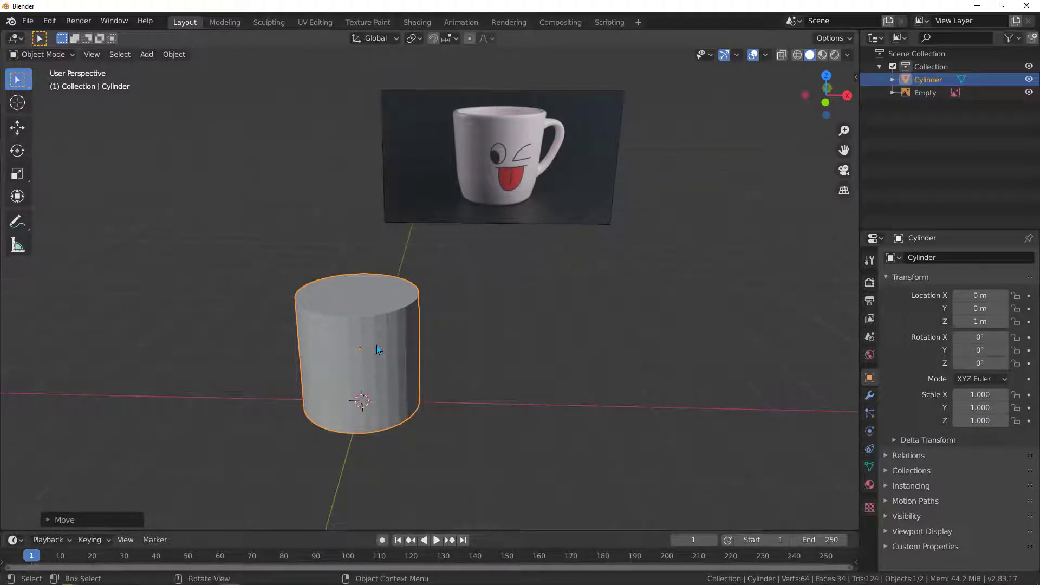
Select the cylinder's top face in Edit Mode and raise it about 0.37 m along the Z axis
{"action": "key", "text": "Tab"}
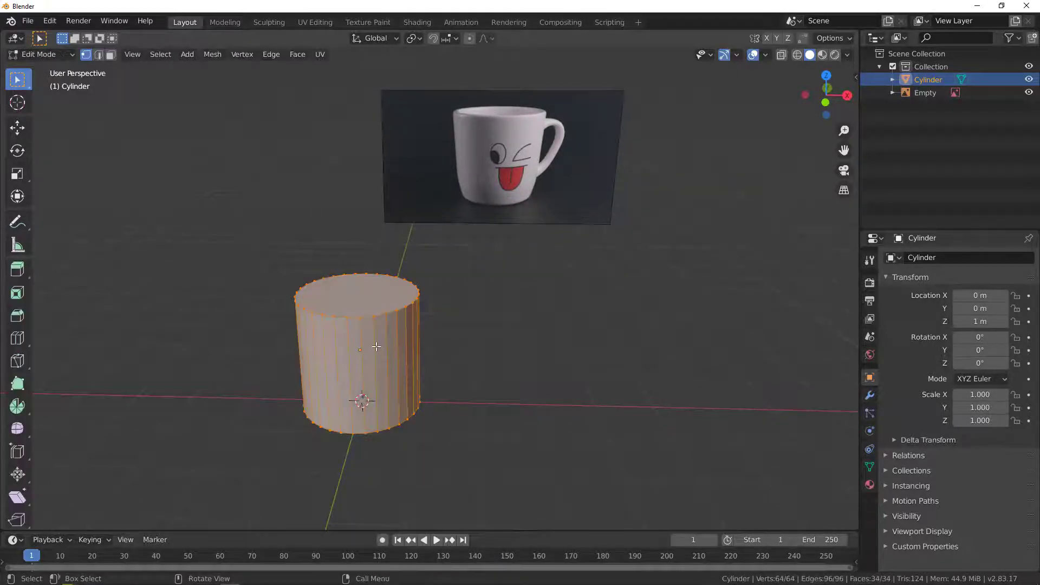
{"action": "middle_click_drag", "start_coordinate": [377, 346], "coordinate": [374, 343]}
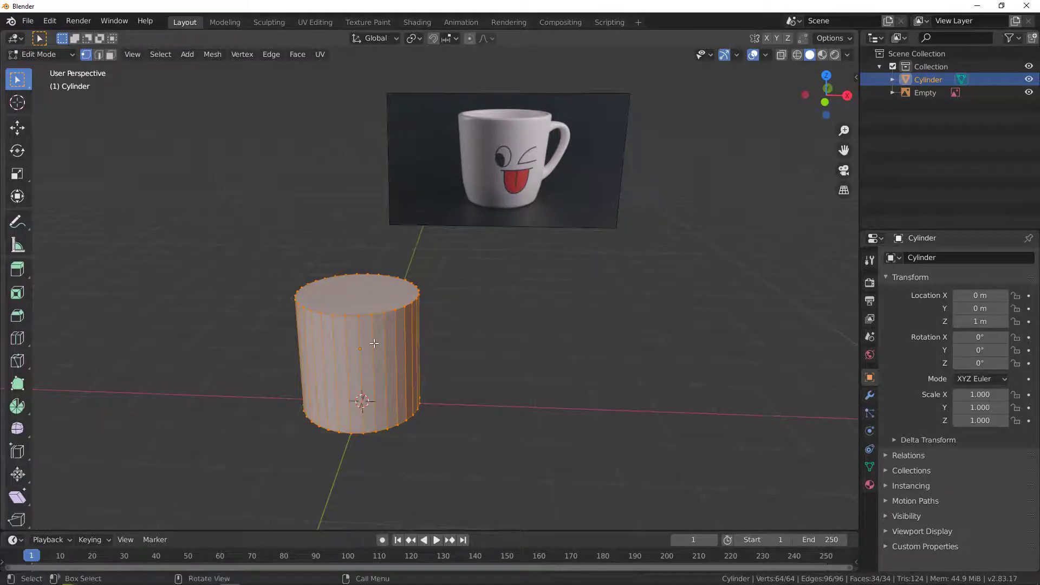
{"action": "key", "text": "3"}
{"action": "left_click", "coordinate": [360, 297]}
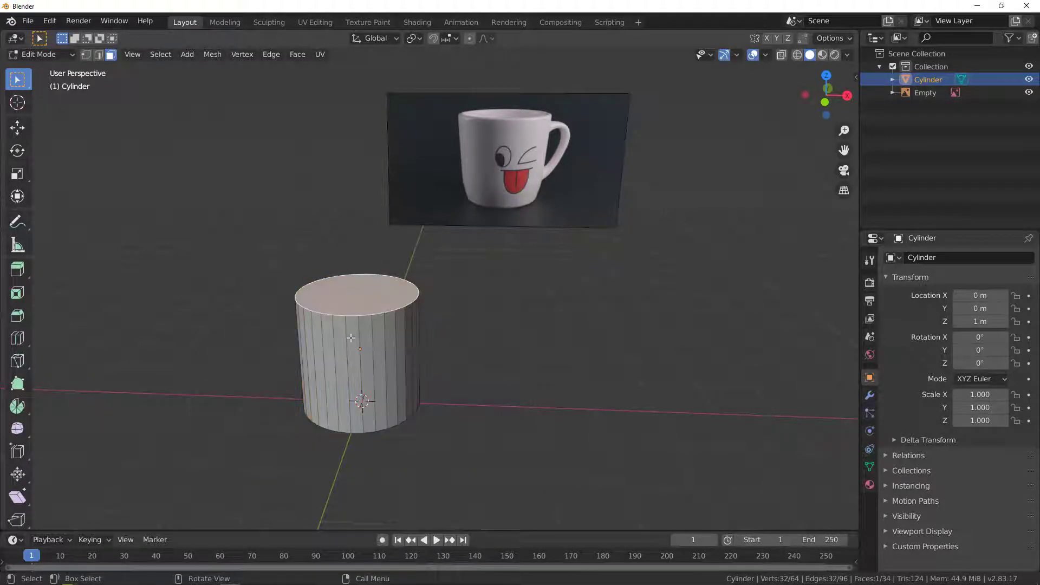
{"action": "middle_click_drag", "start_coordinate": [361, 298], "coordinate": [377, 328]}
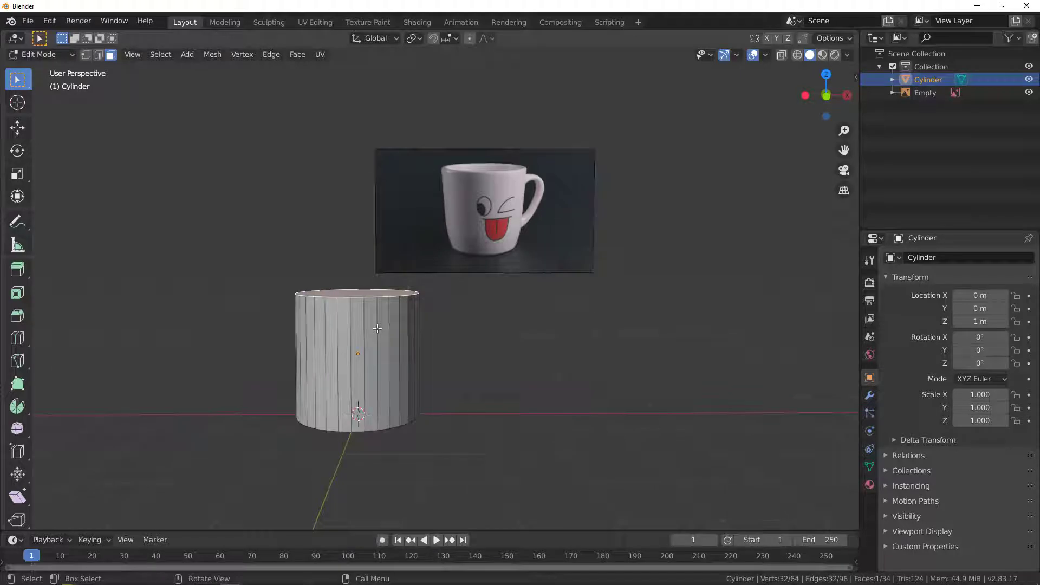
{"action": "key", "text": "g"}
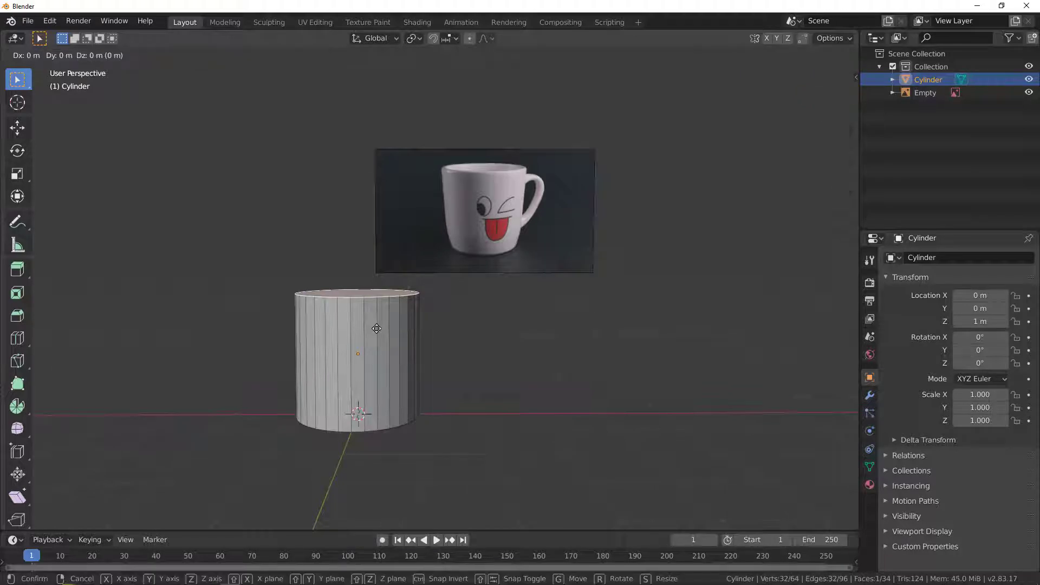
{"action": "key", "text": "z"}
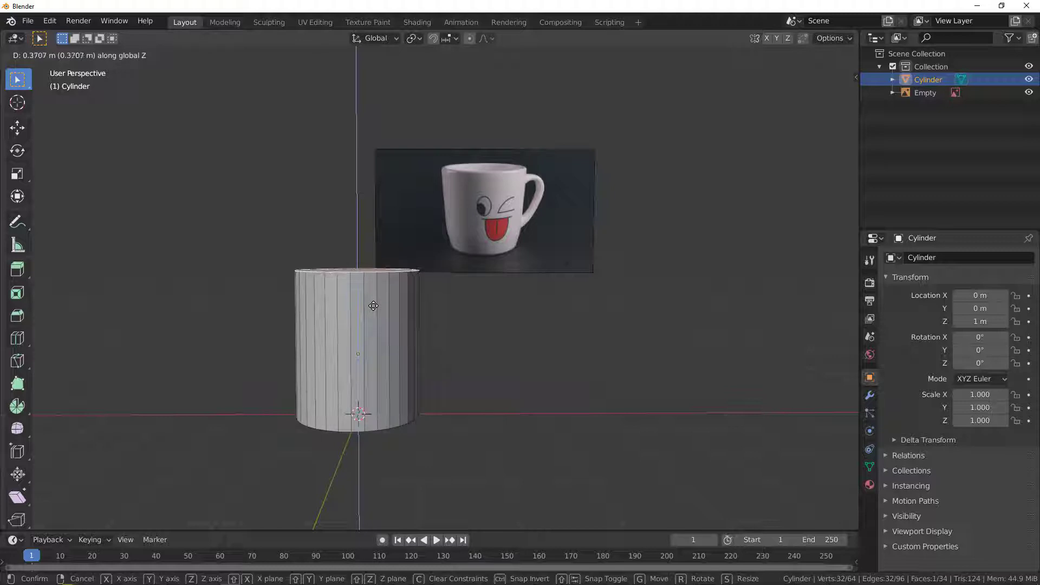
{"action": "left_click", "coordinate": [373, 305]}
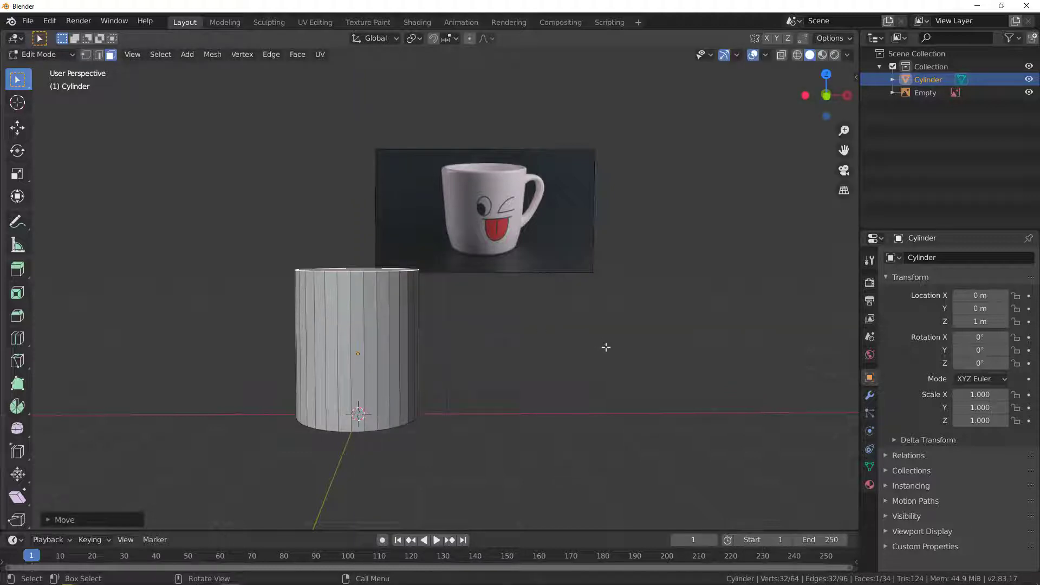
Scale the top face outward so the cylinder's sides taper toward the base like the reference mug
{"action": "key", "text": "s"}
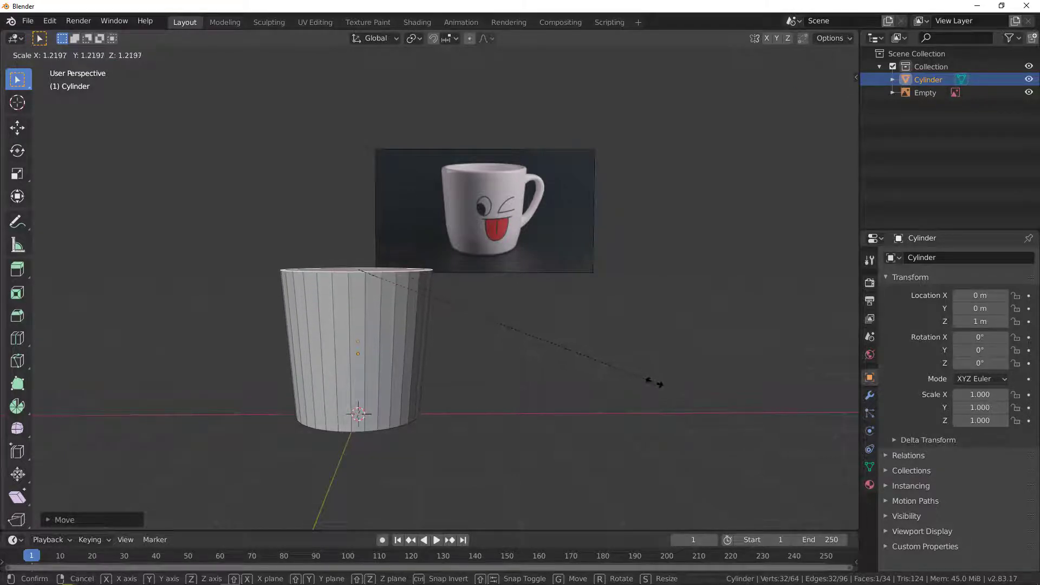
{"action": "left_click", "coordinate": [676, 406]}
{"action": "middle_click_drag", "start_coordinate": [349, 291], "coordinate": [349, 341]}
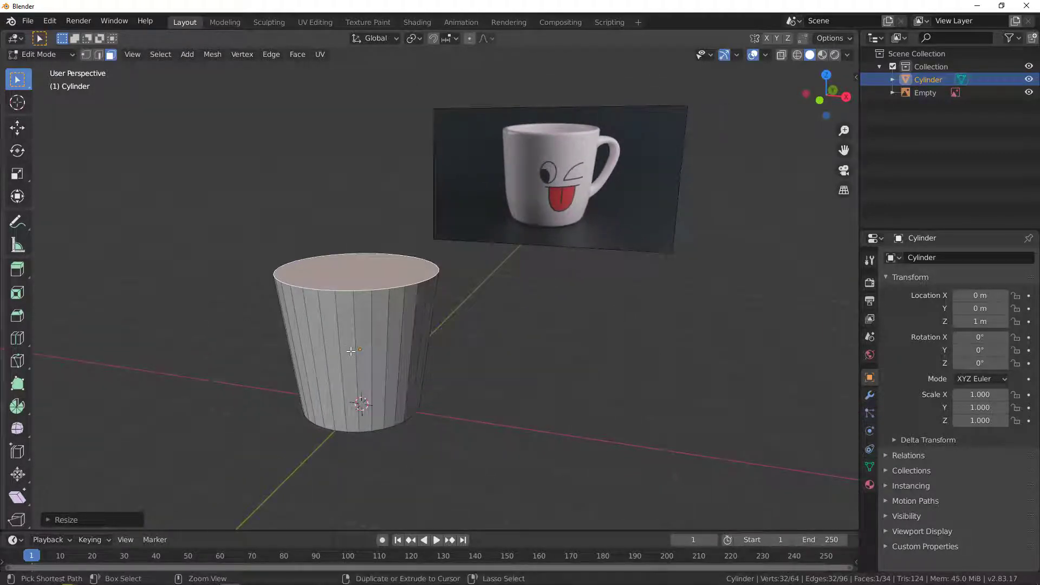
Add a horizontal loop cut near the cylinder's base and scale it outward by about 1.08
{"action": "key", "text": "ctrl+r"}
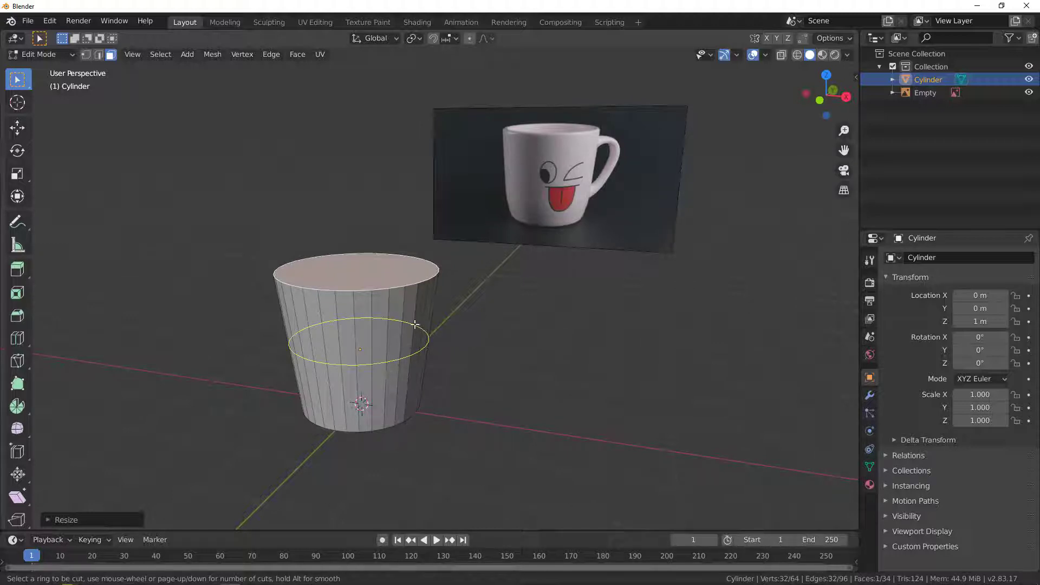
{"action": "left_click", "coordinate": [409, 355]}
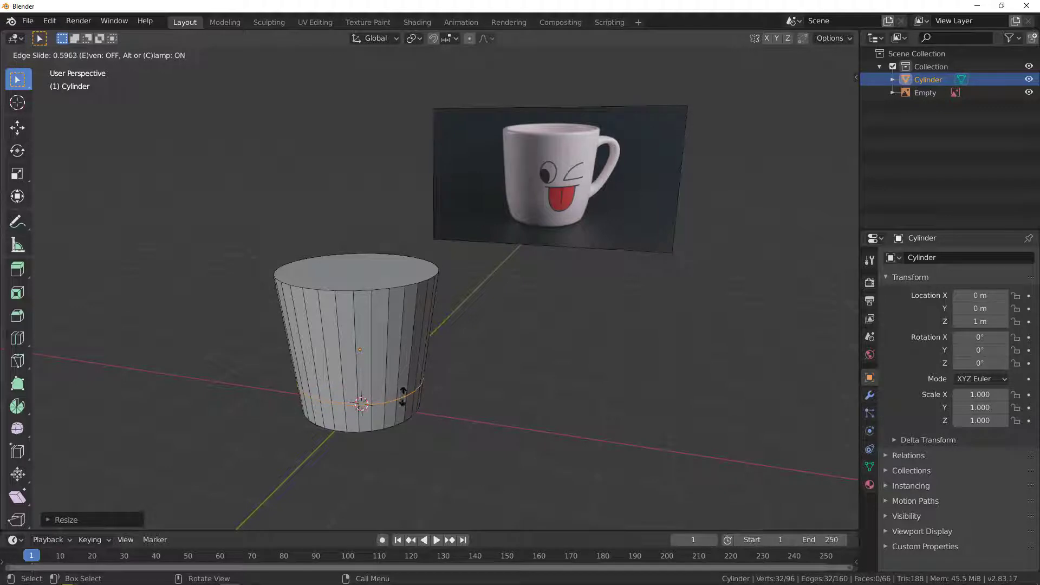
{"action": "left_click", "coordinate": [419, 385]}
{"action": "key", "text": "s"}
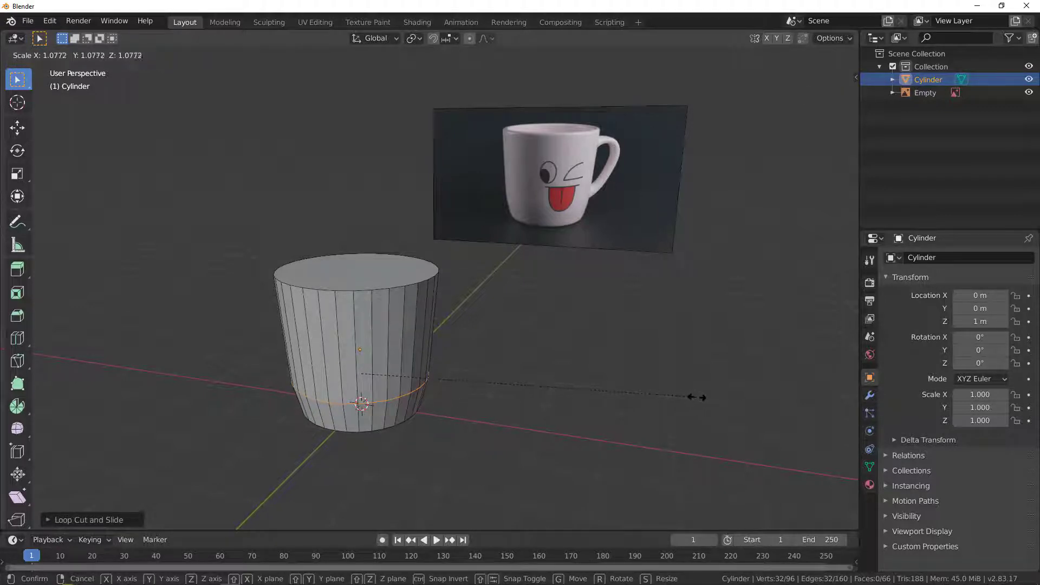
{"action": "left_click", "coordinate": [698, 397]}
{"action": "middle_click_drag", "start_coordinate": [698, 397], "coordinate": [433, 367]}
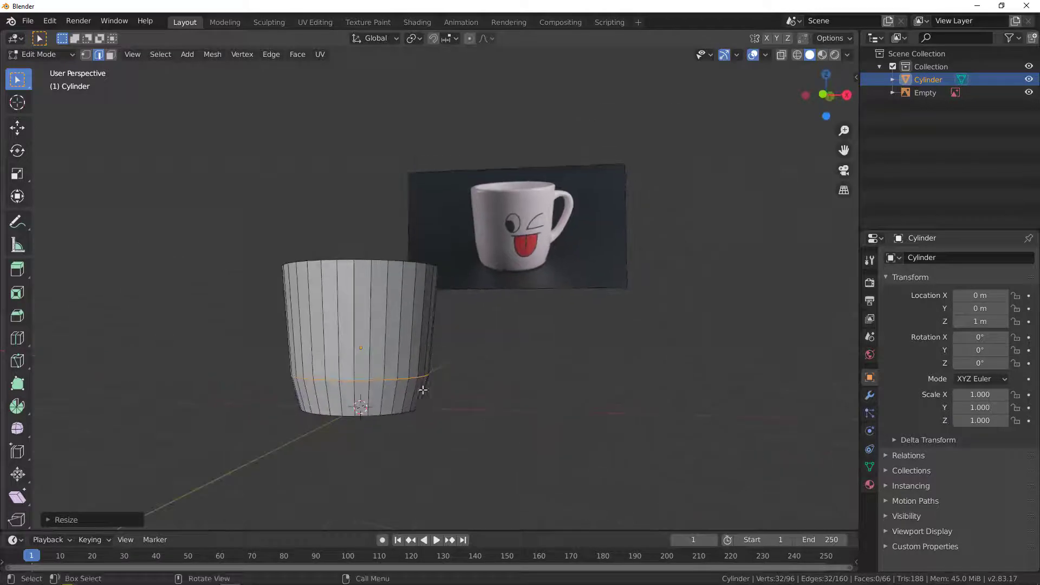
Add a second horizontal loop cut near the rim, with an edge slide of about -0.61
{"action": "middle_click_drag", "start_coordinate": [423, 330], "coordinate": [406, 307]}
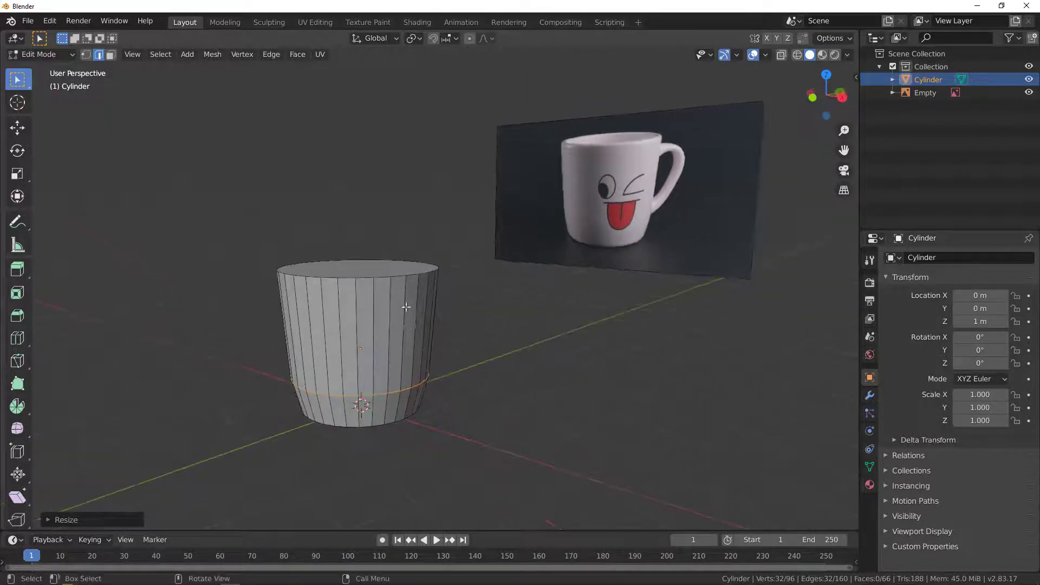
{"action": "scroll", "coordinate": [406, 306], "scroll_direction": "up", "scroll_amount": 2}
{"action": "key", "text": "ctrl+r"}
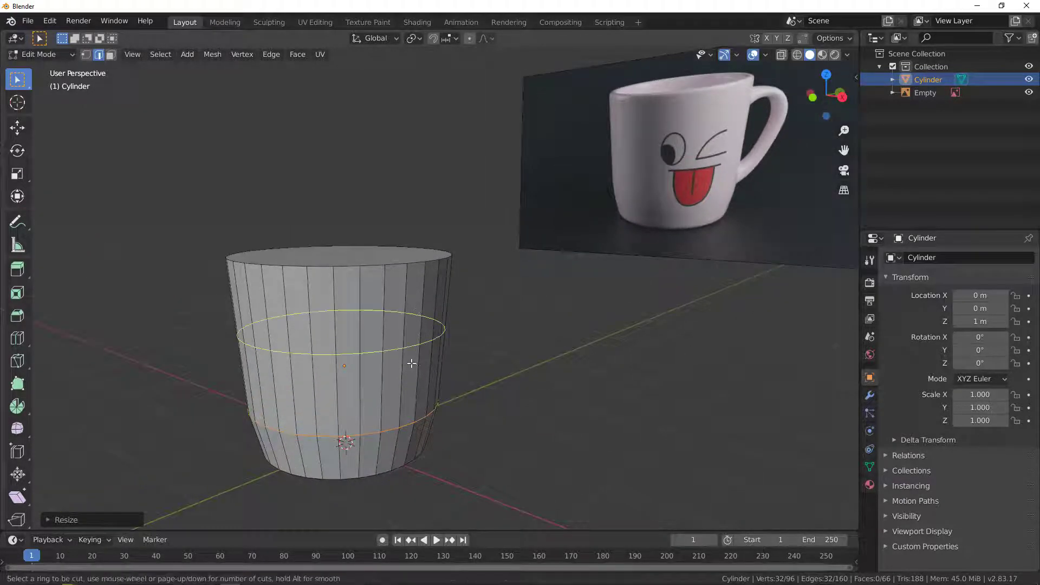
{"action": "left_click", "coordinate": [411, 354]}
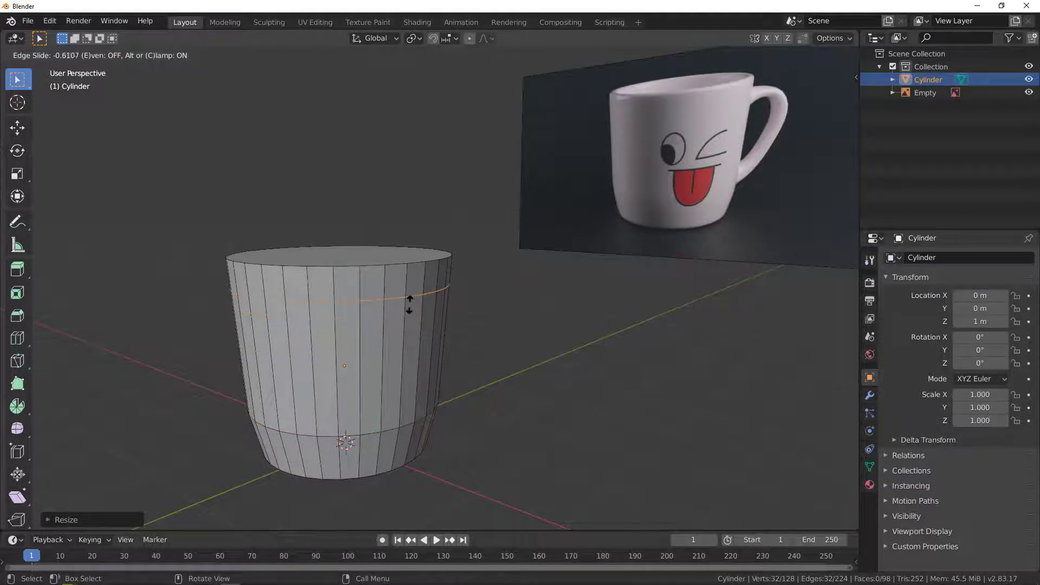
{"action": "left_click", "coordinate": [409, 305]}
Confirm the loop cut near the rim and bevel it into a band about 0.14 m wide with one segment
{"action": "middle_click_drag", "start_coordinate": [439, 306], "coordinate": [459, 309]}
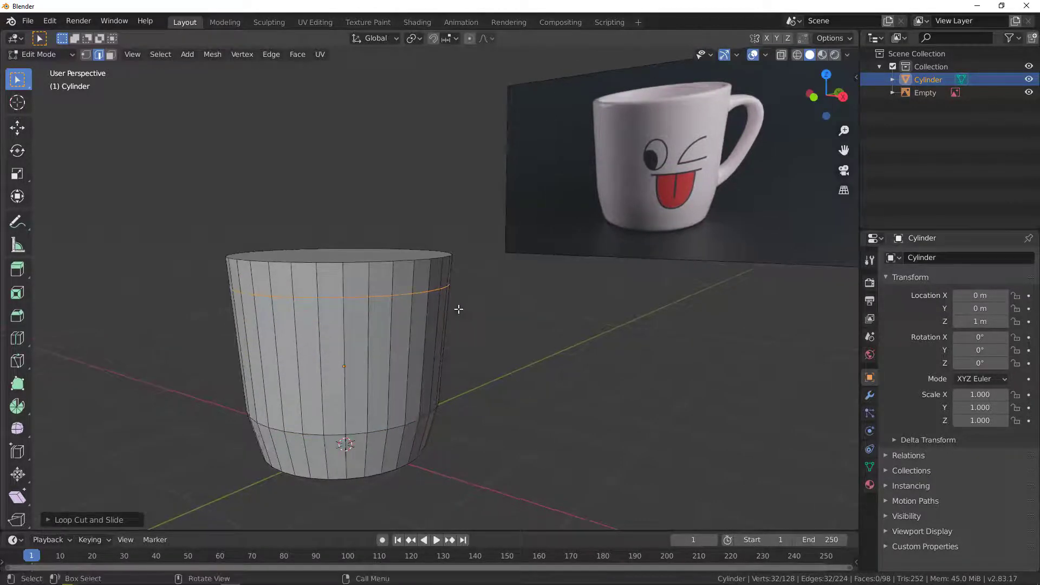
{"action": "middle_click_drag", "start_coordinate": [371, 295], "coordinate": [504, 328]}
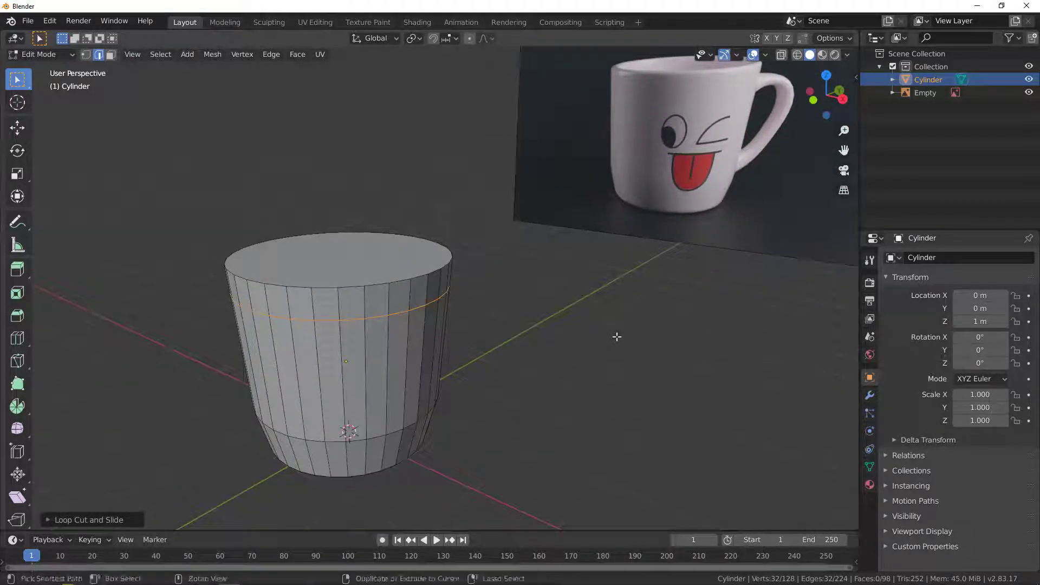
{"action": "key", "text": "ctrl+b"}
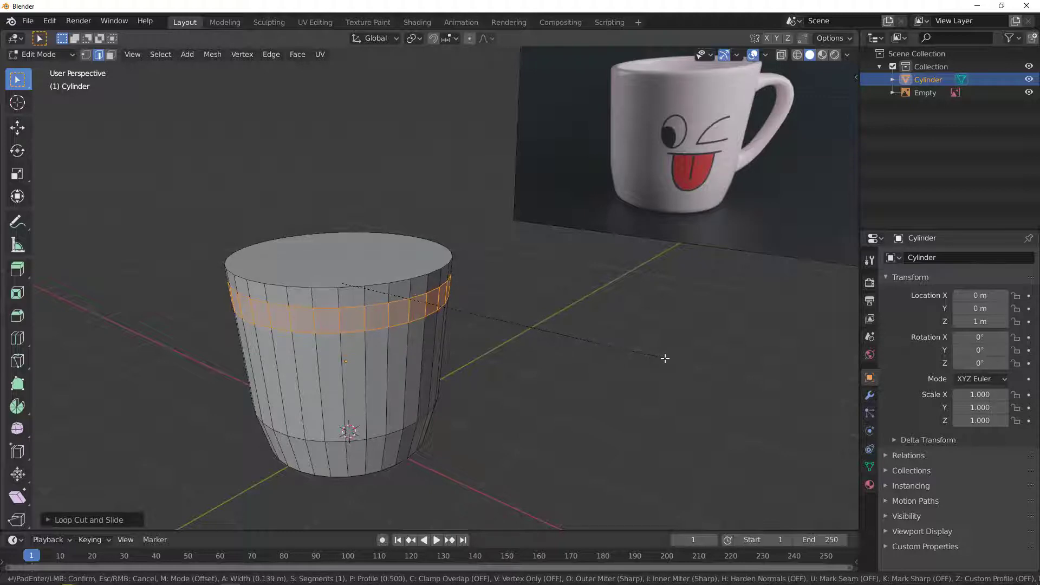
{"action": "left_click", "coordinate": [665, 359]}
{"action": "middle_click_drag", "start_coordinate": [408, 280], "coordinate": [398, 259]}
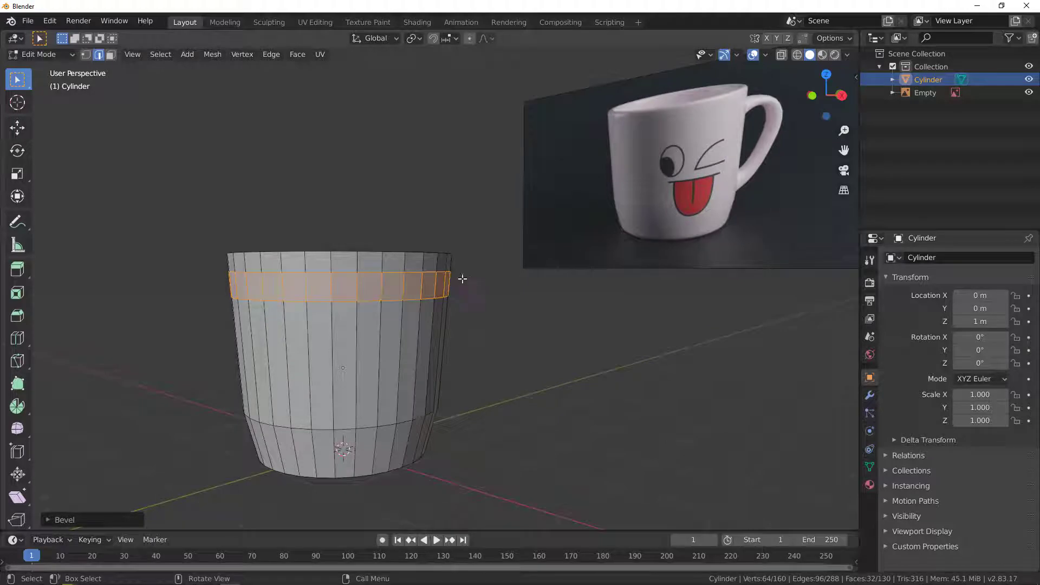
Select both edge loops of the band near the rim and edge-slide them down the mug's side
{"action": "left_click", "coordinate": [365, 302], "text": "alt"}
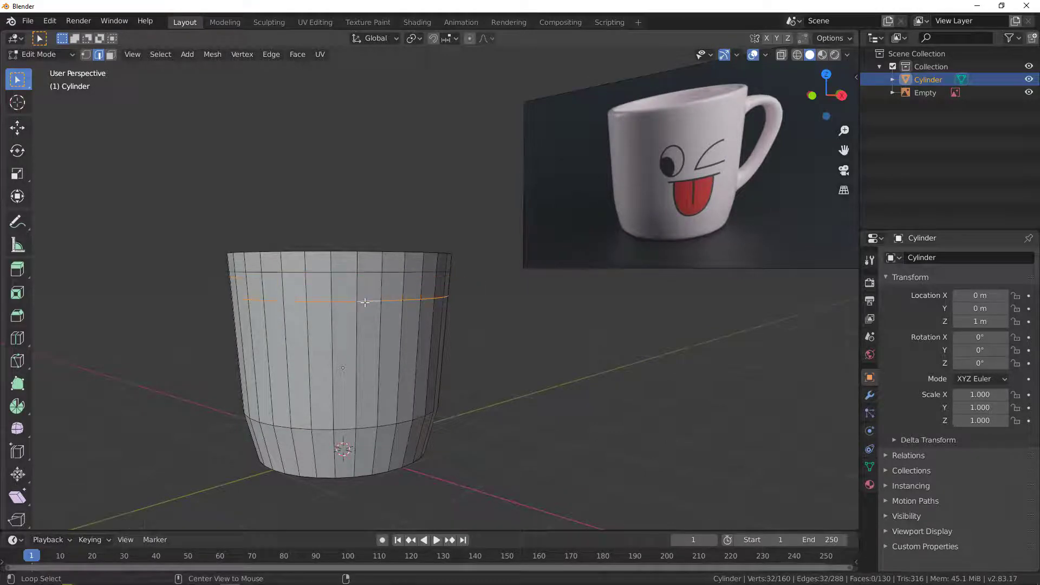
{"action": "scroll", "coordinate": [366, 300], "scroll_direction": "up", "scroll_amount": 2}
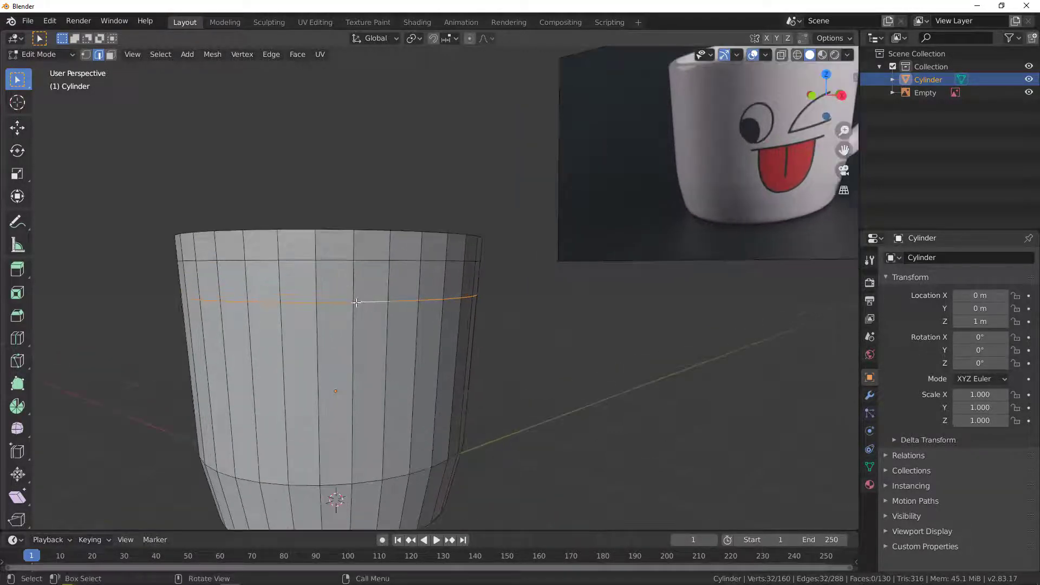
{"action": "left_click", "coordinate": [367, 261], "text": "alt+shift"}
{"action": "key", "text": "g"}
{"action": "key", "text": "g"}
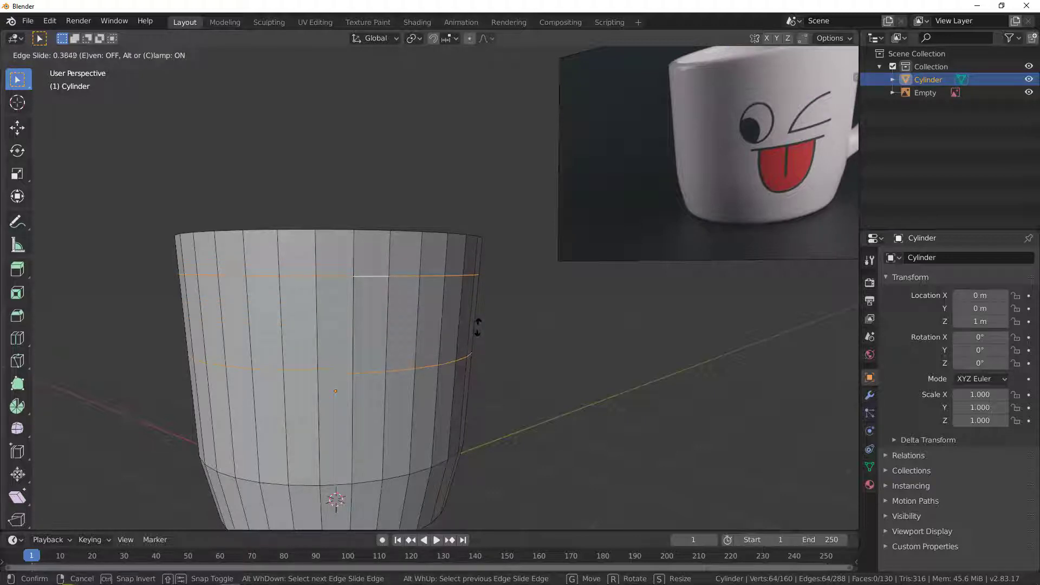
{"action": "left_click", "coordinate": [477, 328]}
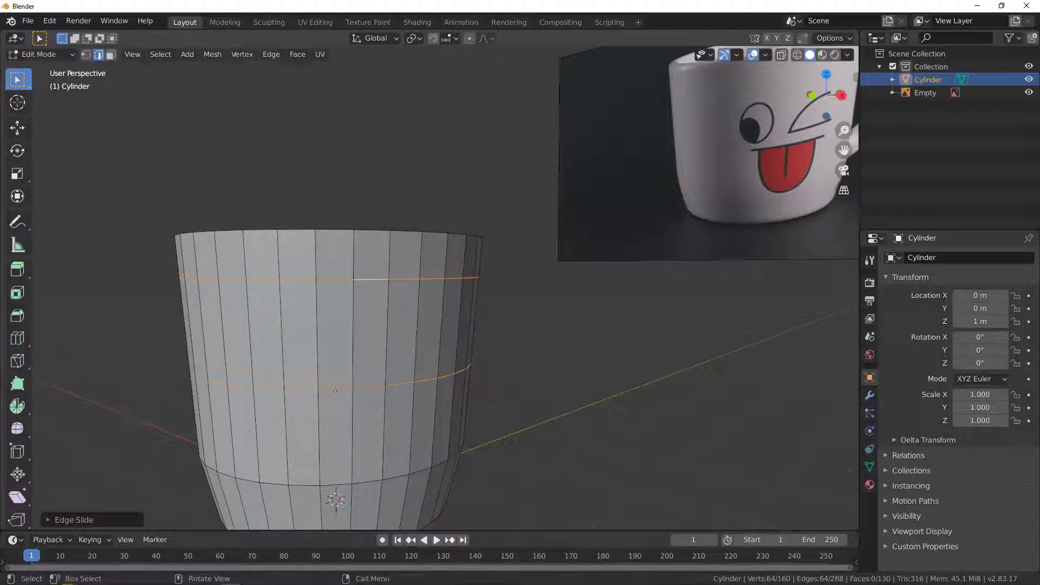
Edge-slide the band's lower loop back up by about -0.75 to form a narrow strip below the rim
{"action": "left_click", "coordinate": [400, 383], "text": "alt"}
{"action": "key", "text": "g"}
{"action": "key", "text": "g"}
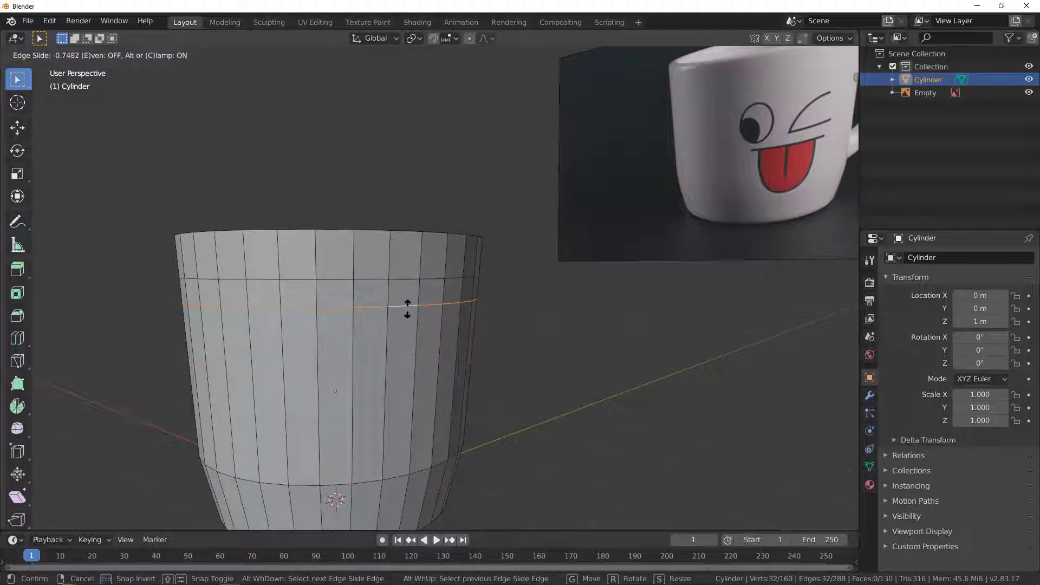
{"action": "left_click", "coordinate": [408, 309]}
{"action": "mouse_move", "coordinate": [408, 309]}
{"action": "middle_mouse_down"}
{"action": "mouse_move", "coordinate": [400, 374]}
{"action": "mouse_move", "coordinate": [409, 406]}
{"action": "mouse_move", "coordinate": [357, 386]}
{"action": "mouse_move", "coordinate": [421, 301]}
{"action": "middle_mouse_up"}
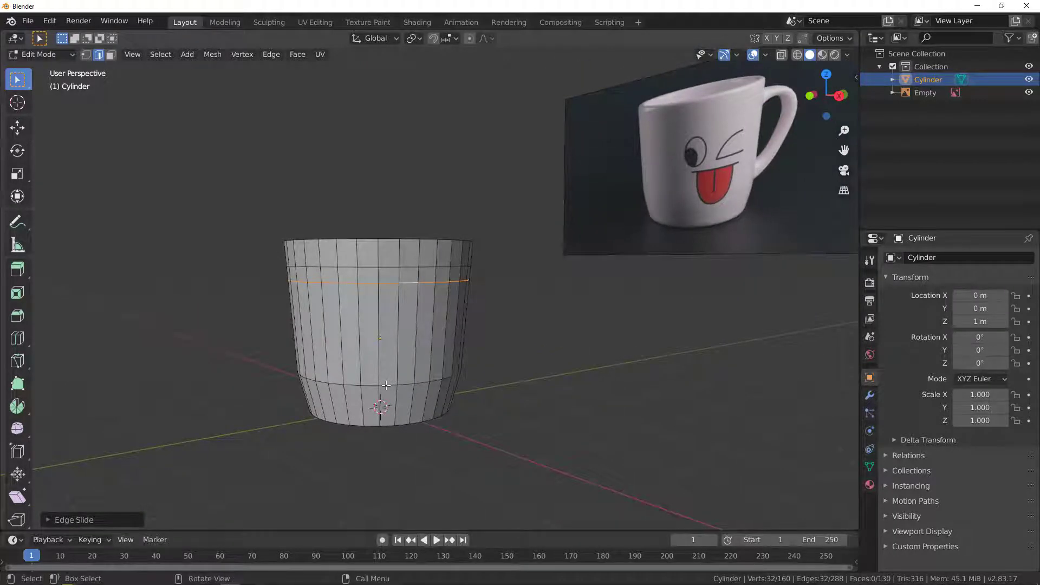
Bevel the edge loop near the mug's base into a band about 0.11 m wide with one segment
{"action": "scroll", "coordinate": [382, 386], "scroll_direction": "up", "scroll_amount": 3}
{"action": "left_click", "coordinate": [387, 389], "text": "alt"}
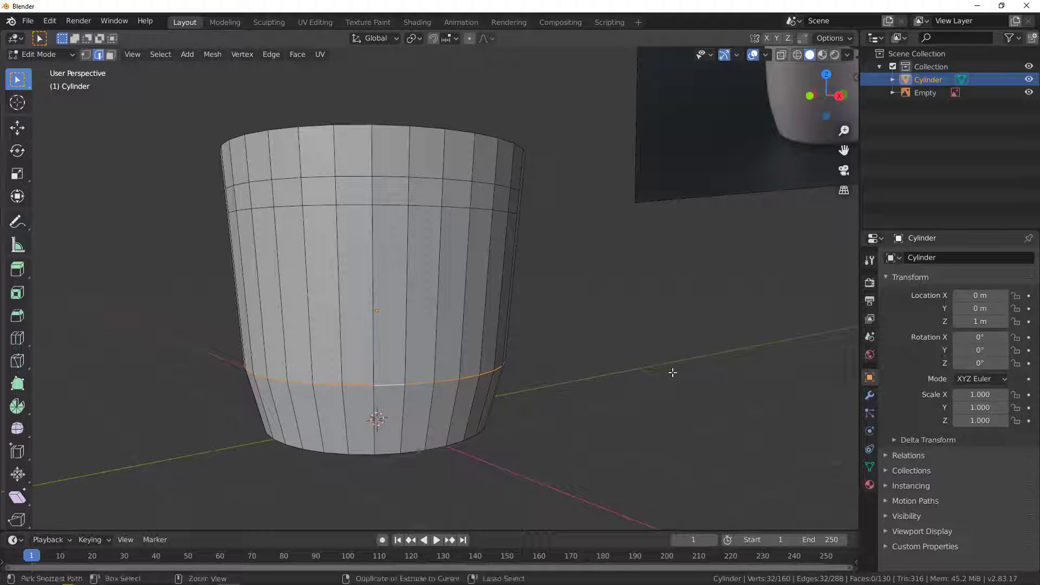
{"action": "key", "text": "ctrl+b"}
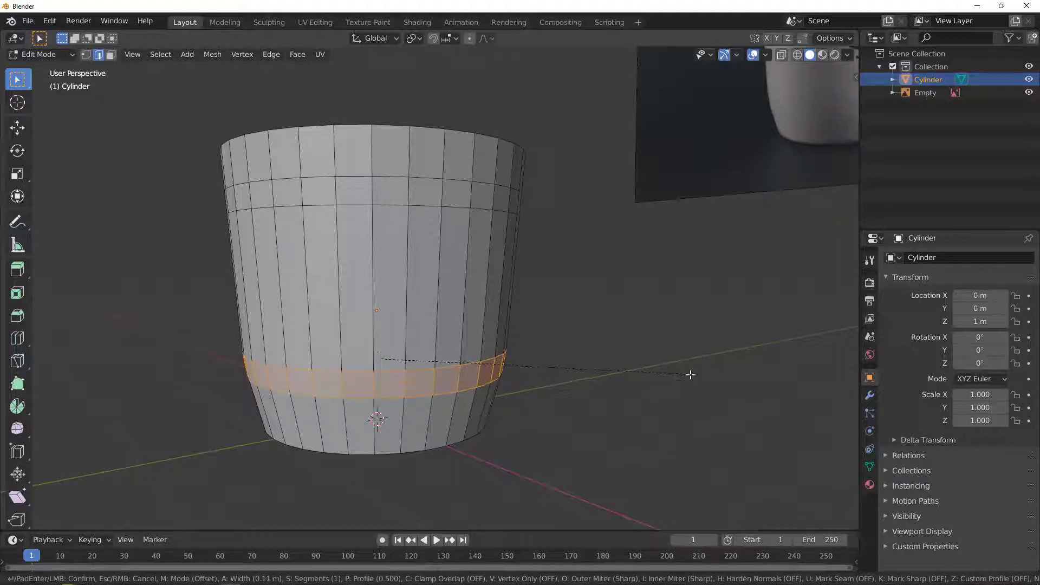
{"action": "left_click", "coordinate": [692, 375]}
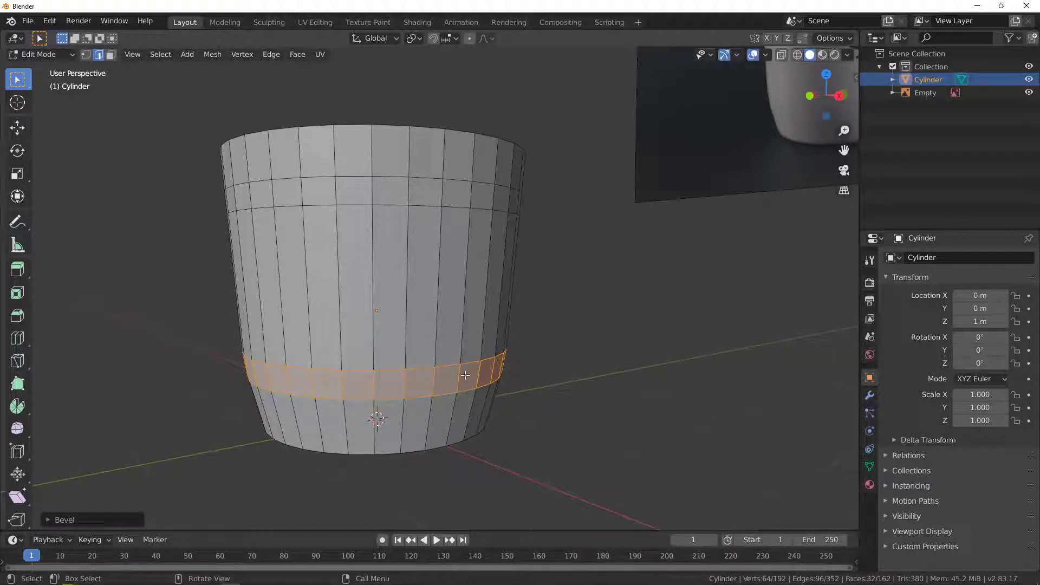
{"action": "middle_click_drag", "start_coordinate": [442, 370], "coordinate": [453, 364]}
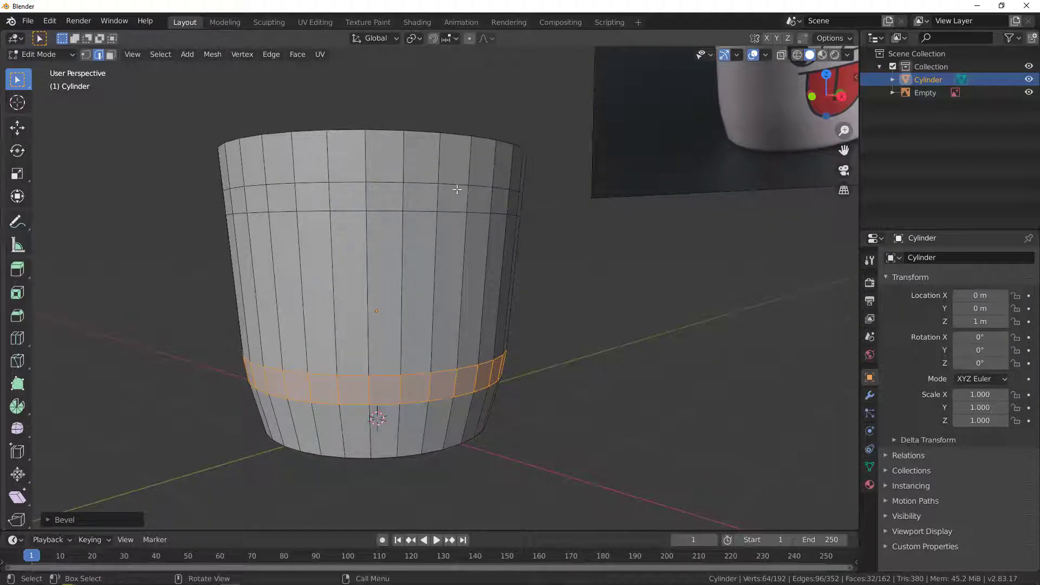
Select two adjacent faces of the upper band on the handle side and switch to the front orthographic viewpoint
{"action": "middle_click_drag", "start_coordinate": [467, 374], "coordinate": [423, 383]}
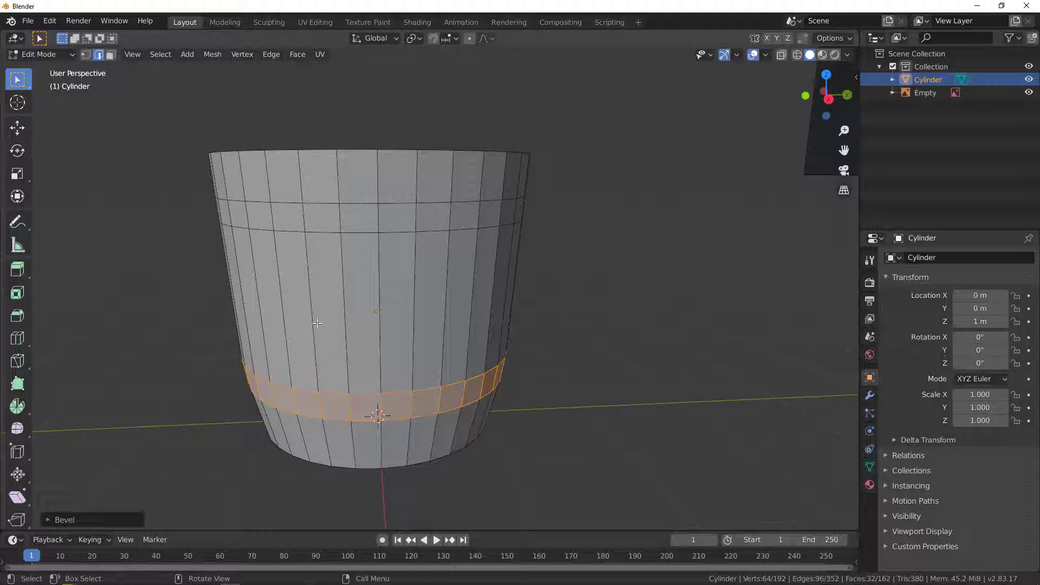
{"action": "key", "text": "3"}
{"action": "left_click", "coordinate": [354, 220]}
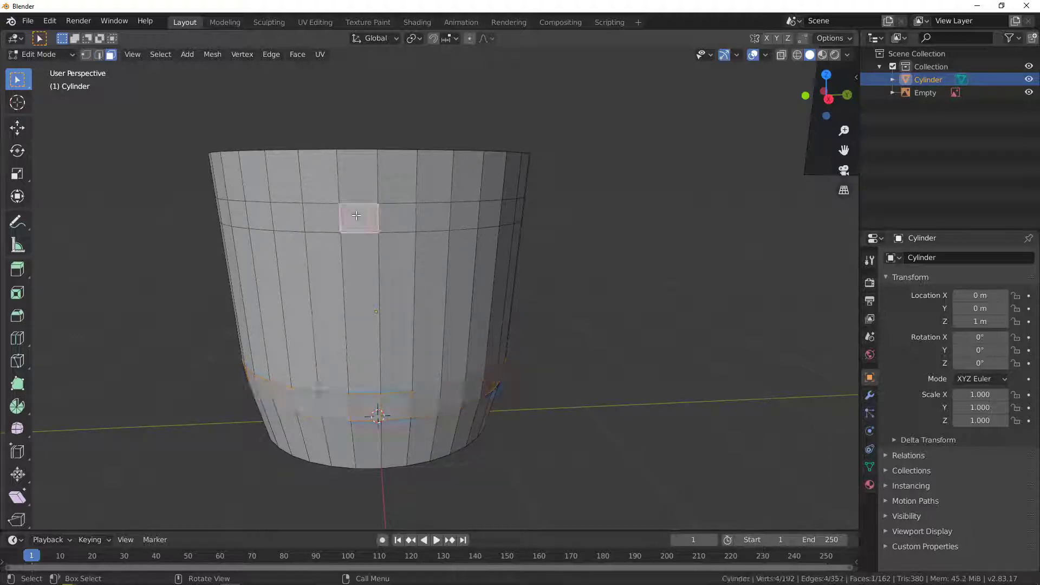
{"action": "left_click", "coordinate": [397, 217], "text": "shift"}
{"action": "middle_click_drag", "start_coordinate": [397, 216], "coordinate": [412, 236]}
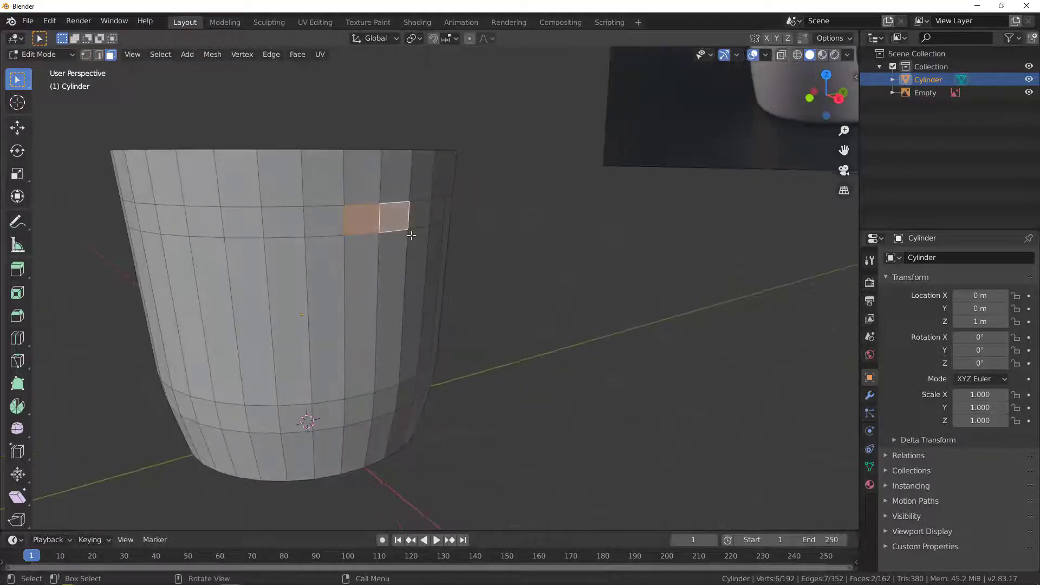
{"action": "key", "text": "KP_1"}
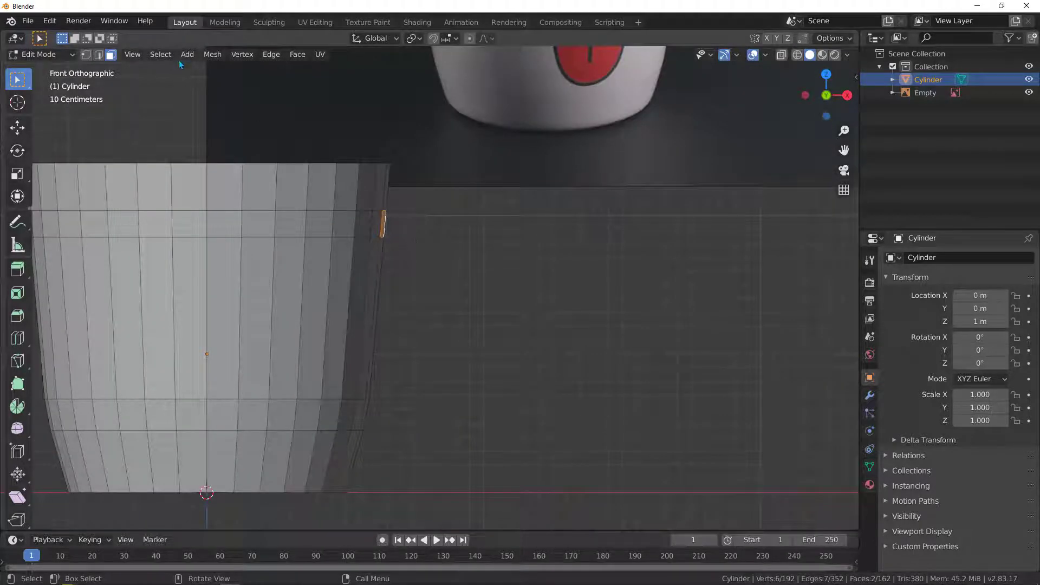
{"action": "left_click", "coordinate": [132, 54]}
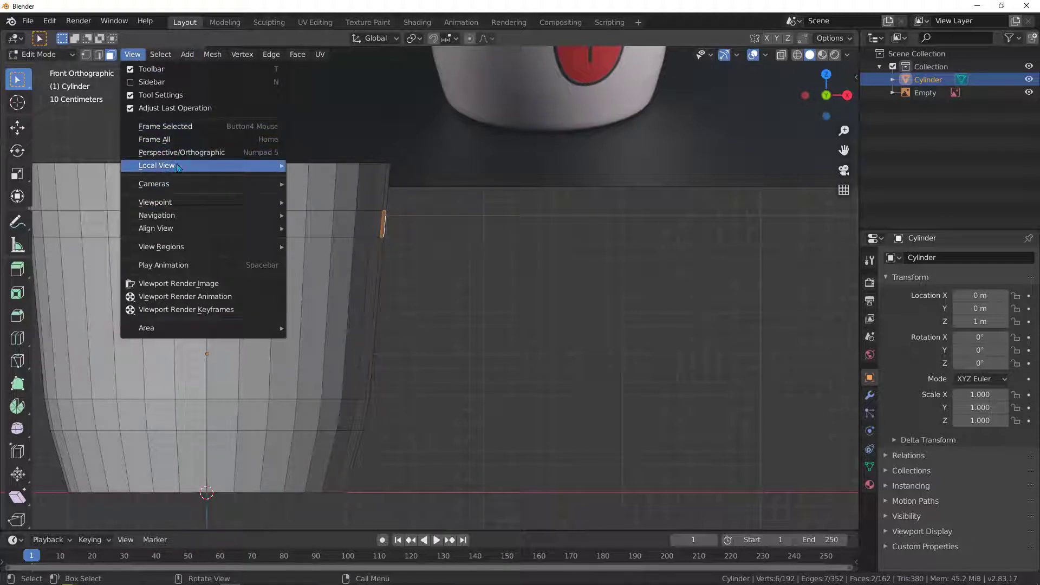
{"action": "mouse_move", "coordinate": [182, 201]}
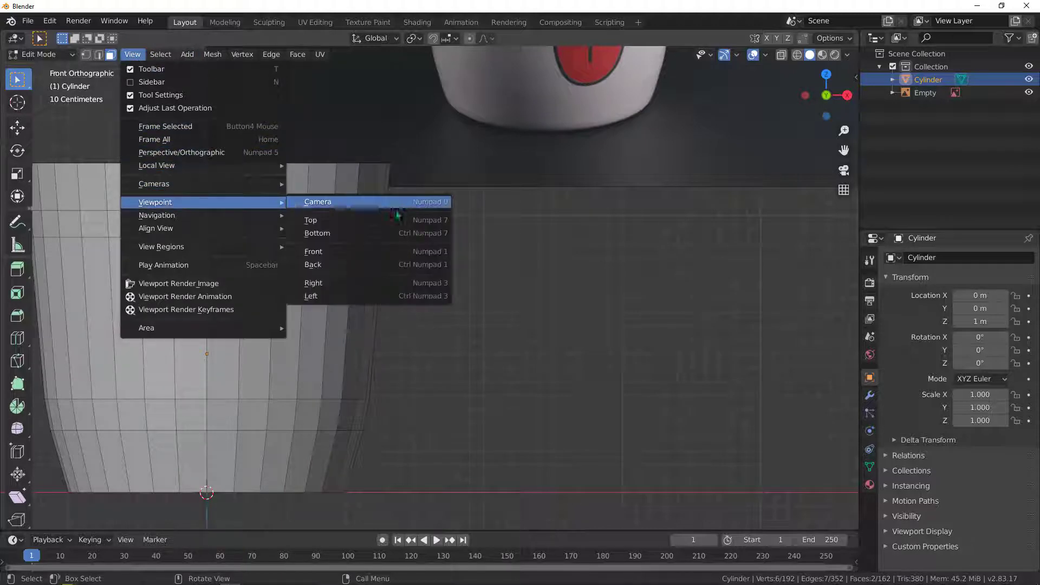
{"action": "left_click", "coordinate": [422, 252]}
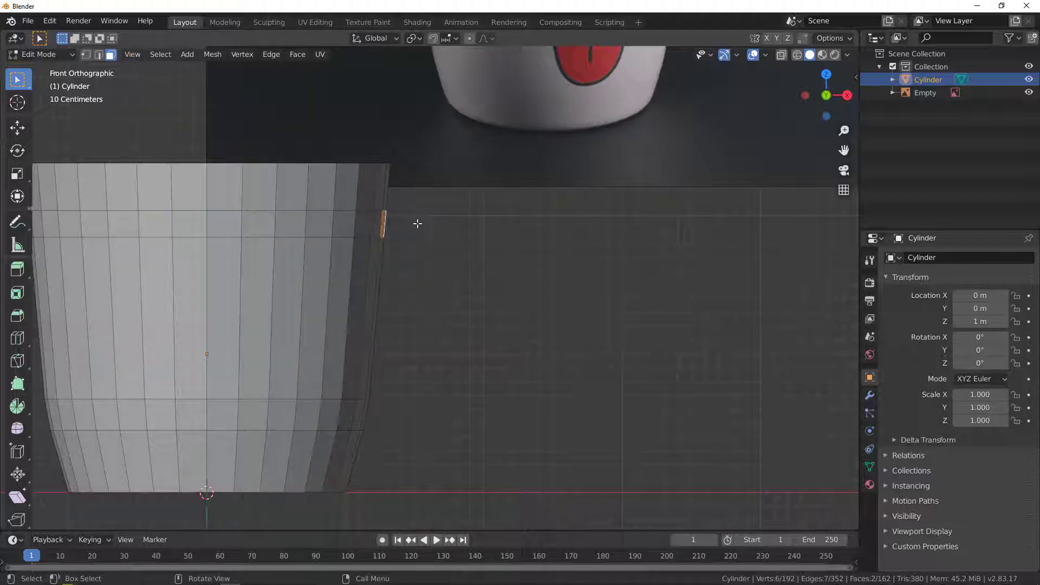
Extrude the two selected faces outward about 0.12 m and move the extruded end slightly upward to start the handle
{"action": "key", "text": "e"}
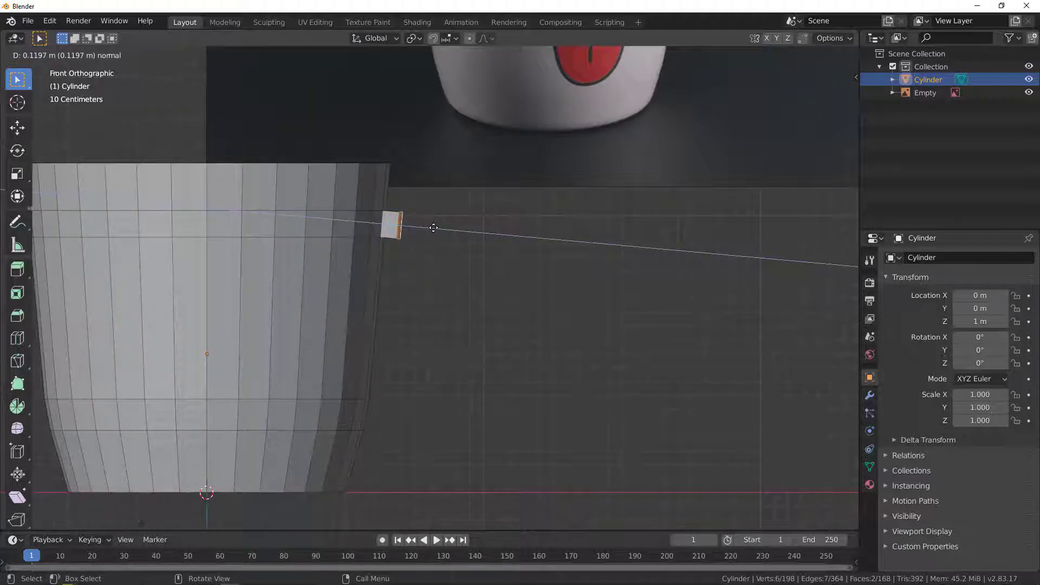
{"action": "left_click", "coordinate": [434, 228]}
{"action": "scroll", "coordinate": [431, 239], "scroll_direction": "down", "scroll_amount": 3}
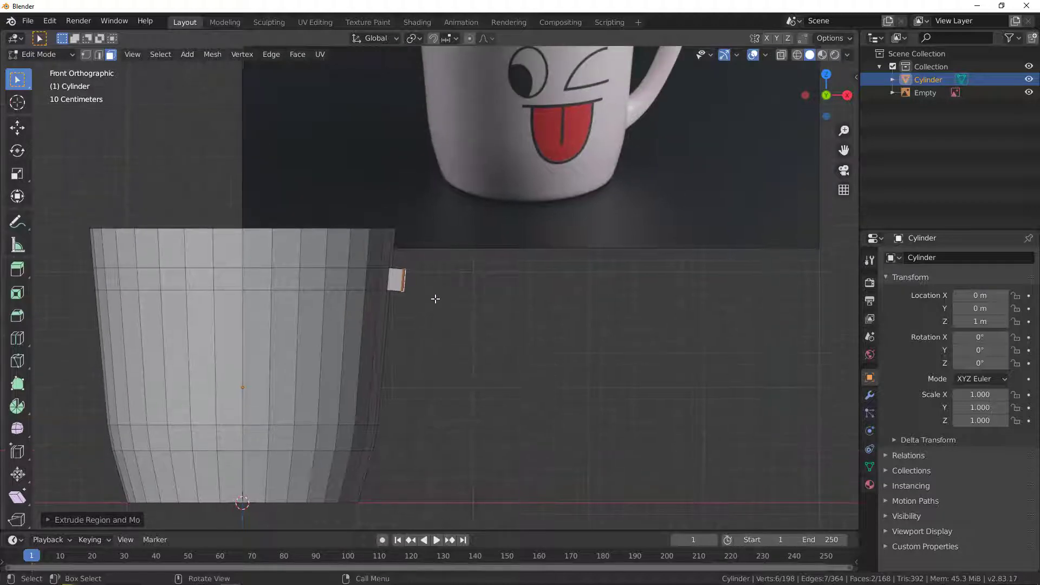
{"action": "key", "text": "g"}
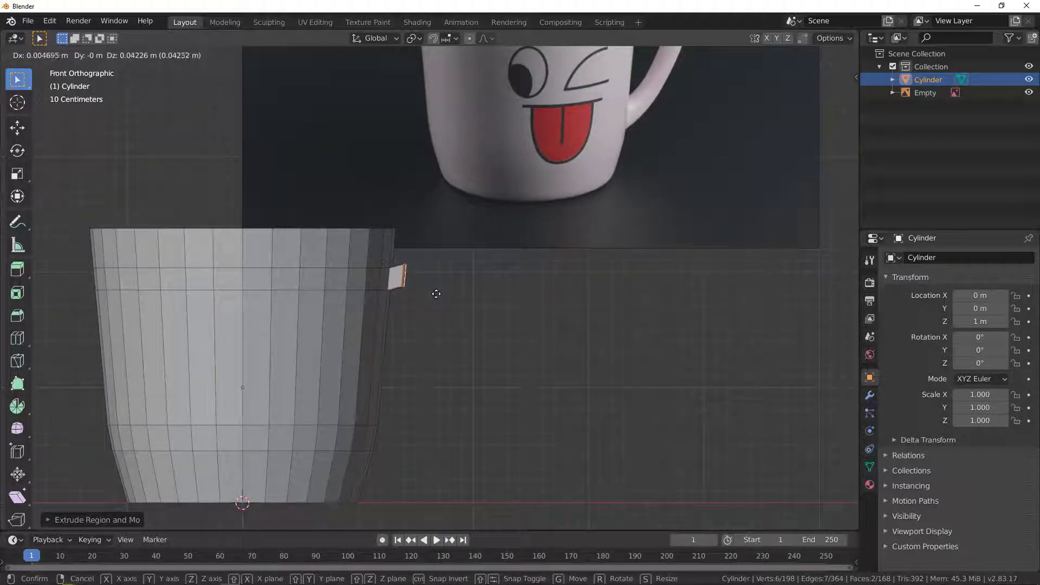
{"action": "left_click", "coordinate": [435, 291]}
Examine the handle's curve in the reference photo and compare it with the extruded stub on the cylinder
{"action": "scroll", "coordinate": [436, 274], "scroll_direction": "down", "scroll_amount": 4}
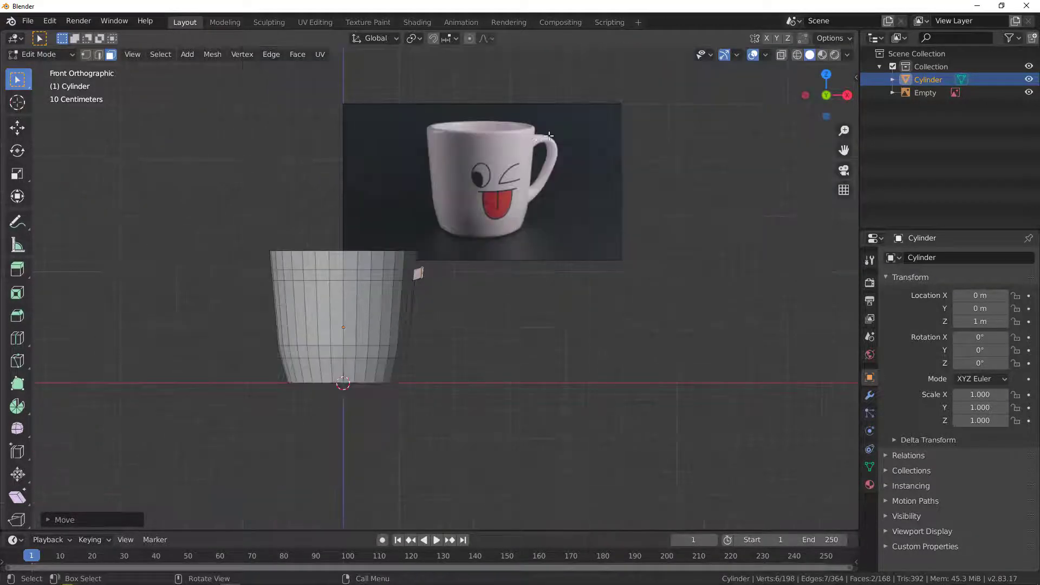
{"action": "scroll", "coordinate": [549, 135], "scroll_direction": "up", "scroll_amount": 3}
{"action": "middle_click_drag", "start_coordinate": [335, 385], "coordinate": [339, 333], "text": "shift"}
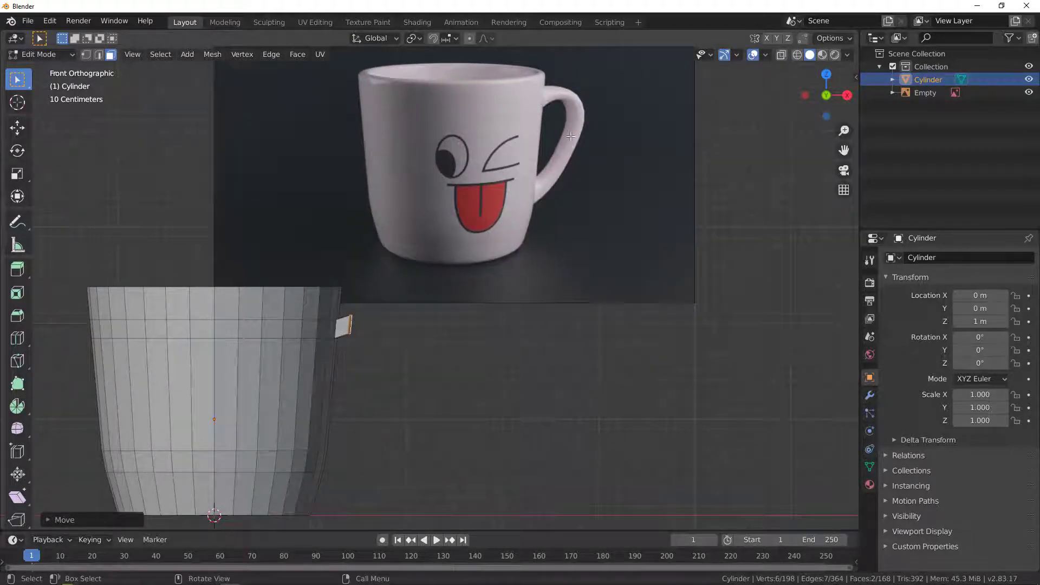
{"action": "scroll", "coordinate": [326, 329], "scroll_direction": "up", "scroll_amount": 3}
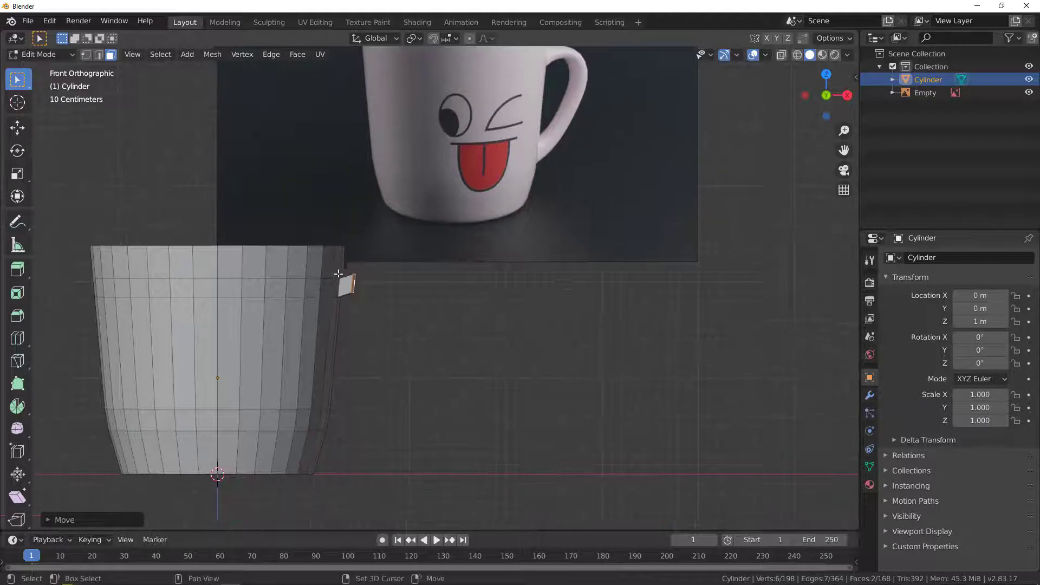
{"action": "scroll", "coordinate": [365, 277], "scroll_direction": "down", "scroll_amount": 2}
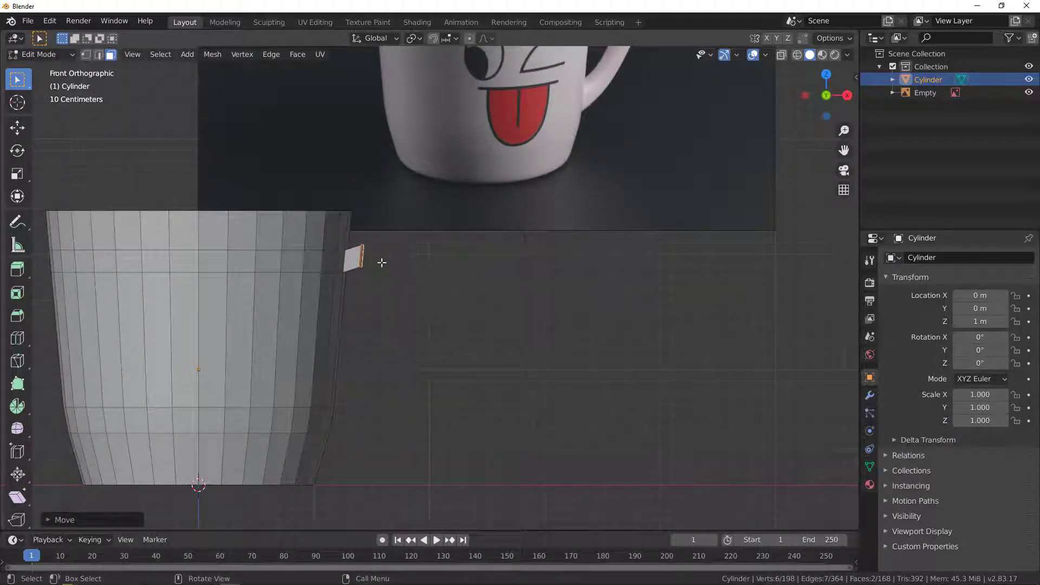
{"action": "scroll", "coordinate": [434, 222], "scroll_direction": "down", "scroll_amount": 2}
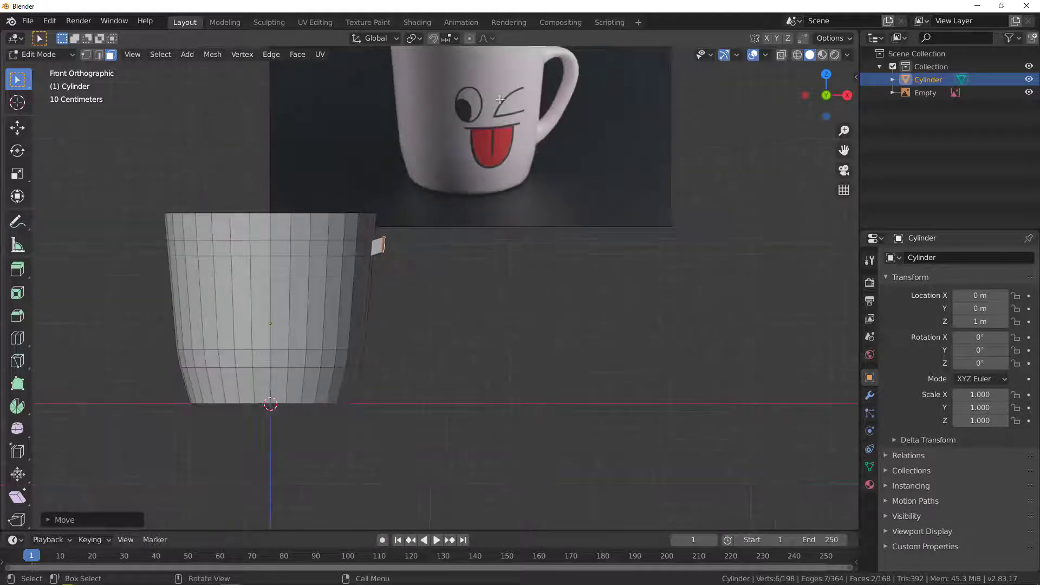
{"action": "scroll", "coordinate": [390, 251], "scroll_direction": "up", "scroll_amount": 4}
{"action": "scroll", "coordinate": [376, 242], "scroll_direction": "up", "scroll_amount": 1}
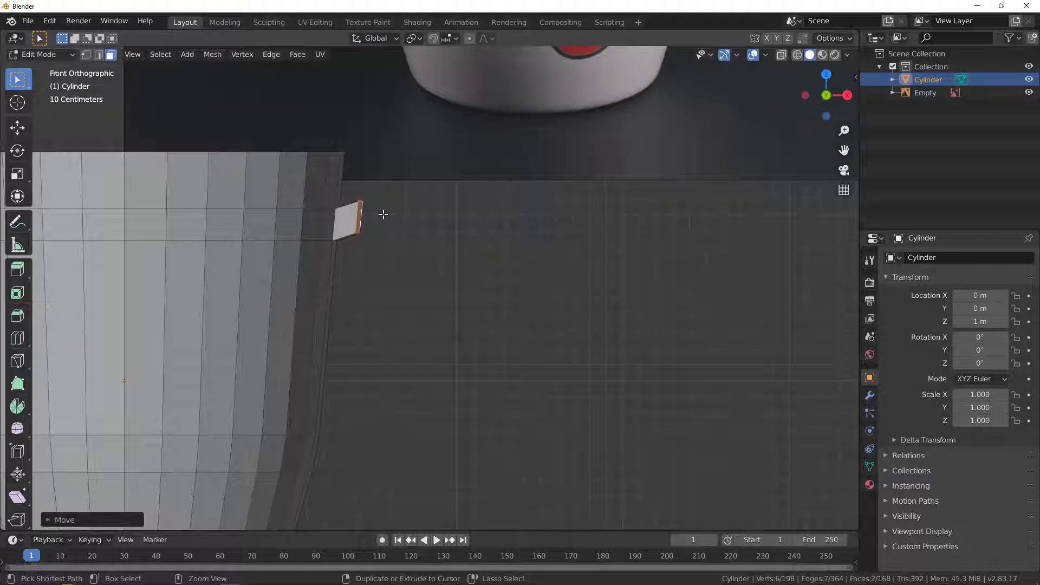
Extrude the handle's end faces outward and down in successive short segments, forming the rounded upper and outer arc of the handle
{"action": "right_click", "coordinate": [383, 214], "text": "ctrl"}
{"action": "right_click", "coordinate": [407, 223], "text": "ctrl"}
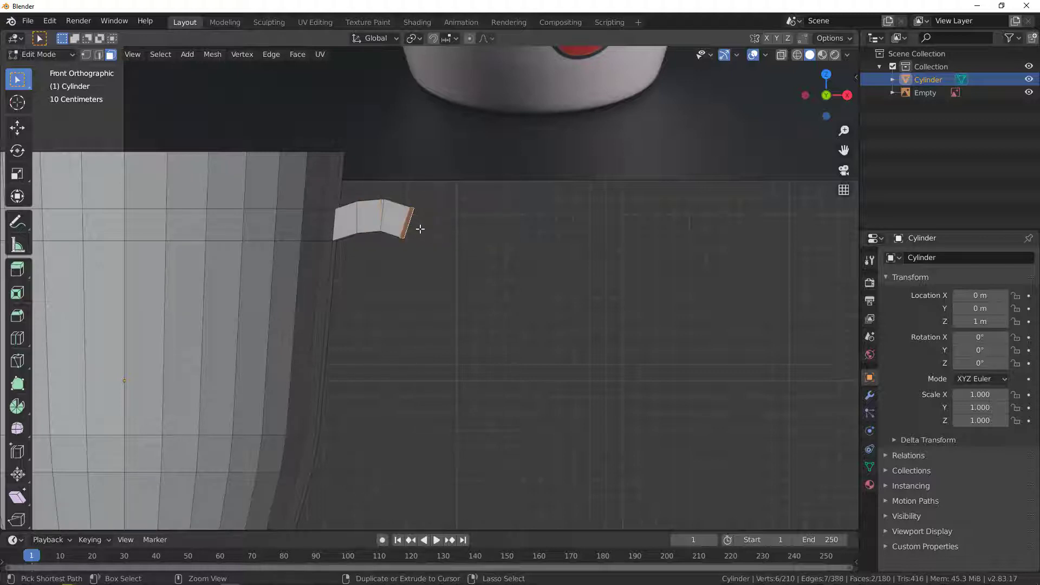
{"action": "right_click", "coordinate": [425, 240], "text": "ctrl"}
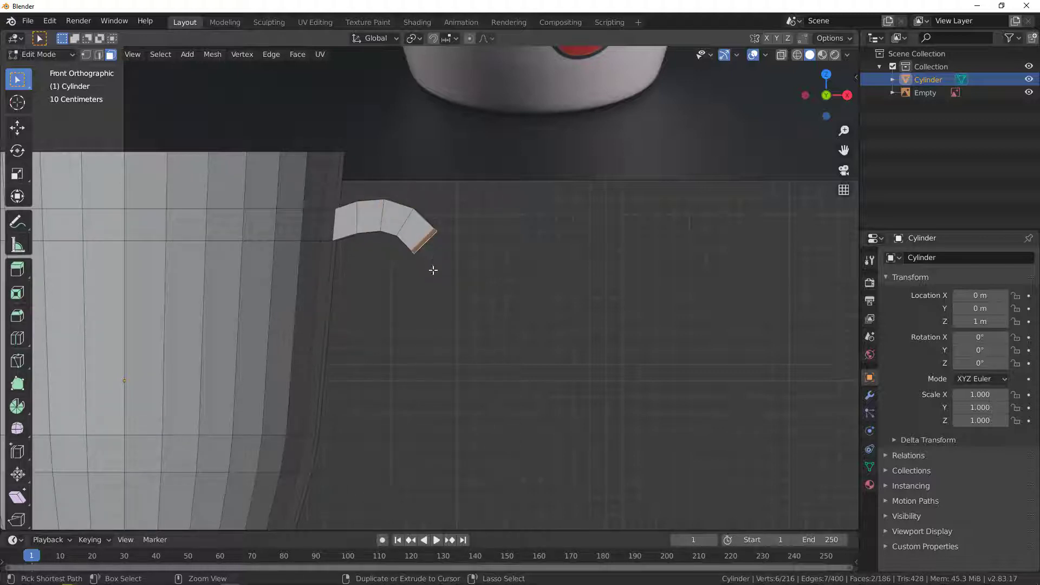
{"action": "right_click", "coordinate": [435, 287], "text": "ctrl"}
{"action": "right_click", "coordinate": [430, 310], "text": "ctrl"}
{"action": "right_click", "coordinate": [425, 327], "text": "ctrl"}
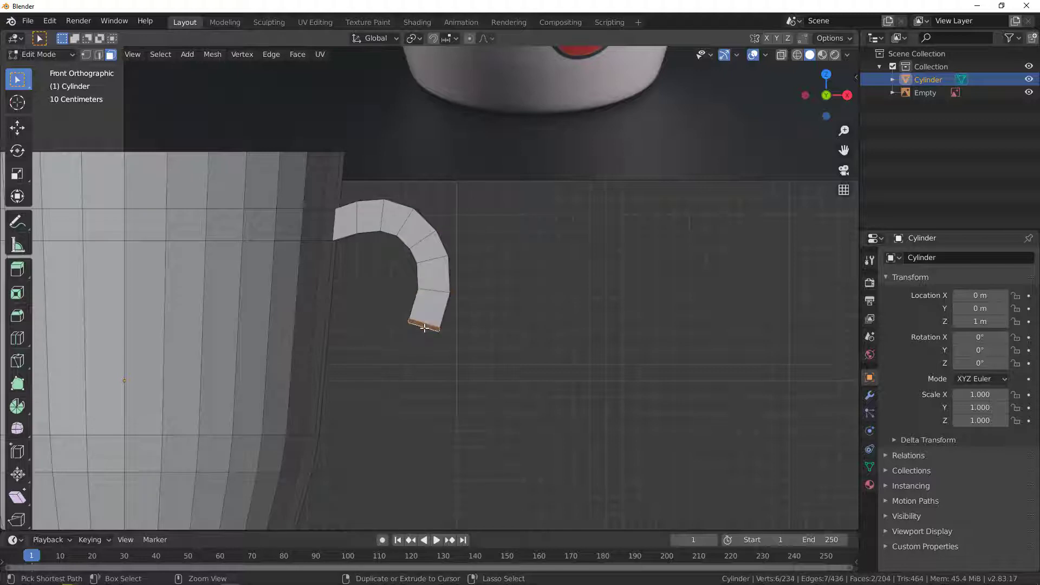
Extrude three more segments from the handle's end, curving back down toward the lower band of the mug wall
{"action": "right_click", "coordinate": [408, 374], "text": "ctrl"}
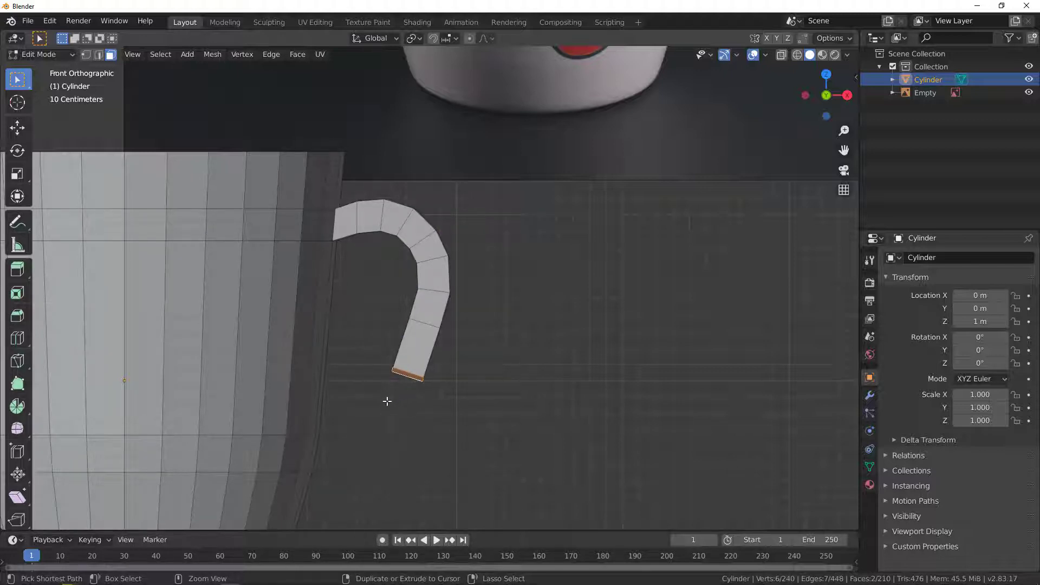
{"action": "right_click", "coordinate": [373, 408], "text": "ctrl"}
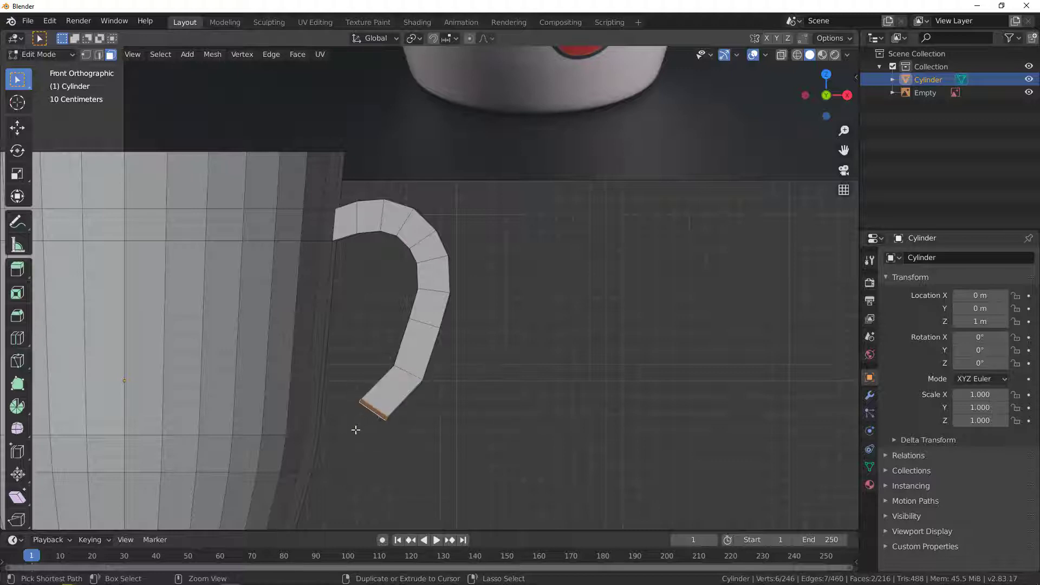
{"action": "right_click", "coordinate": [330, 450], "text": "ctrl"}
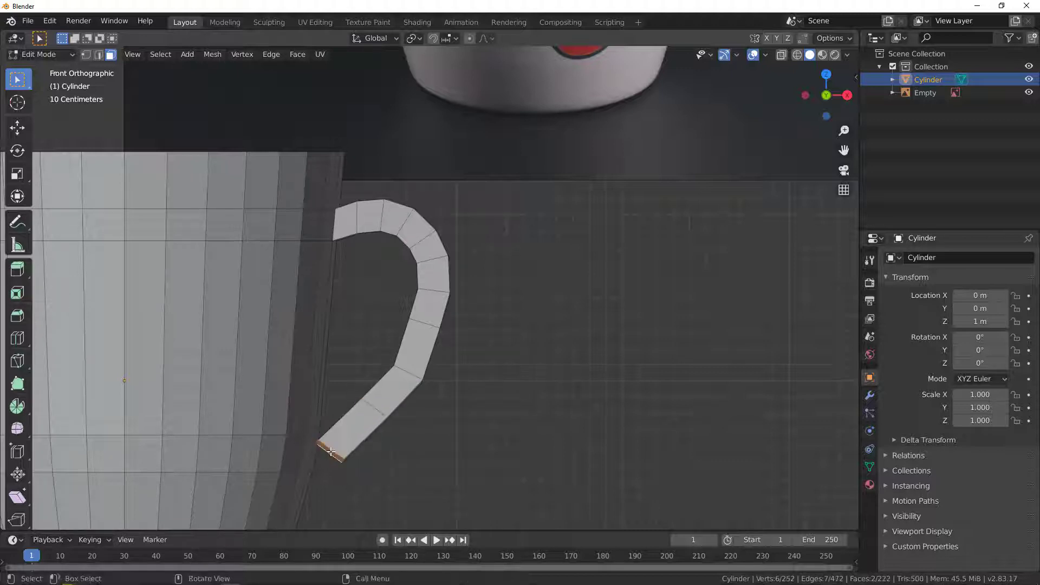
Rotate the handle's end faces to roughly match the slope of the mug wall and move them slightly away from it
{"action": "middle_click_drag", "start_coordinate": [341, 453], "coordinate": [370, 358], "text": "shift"}
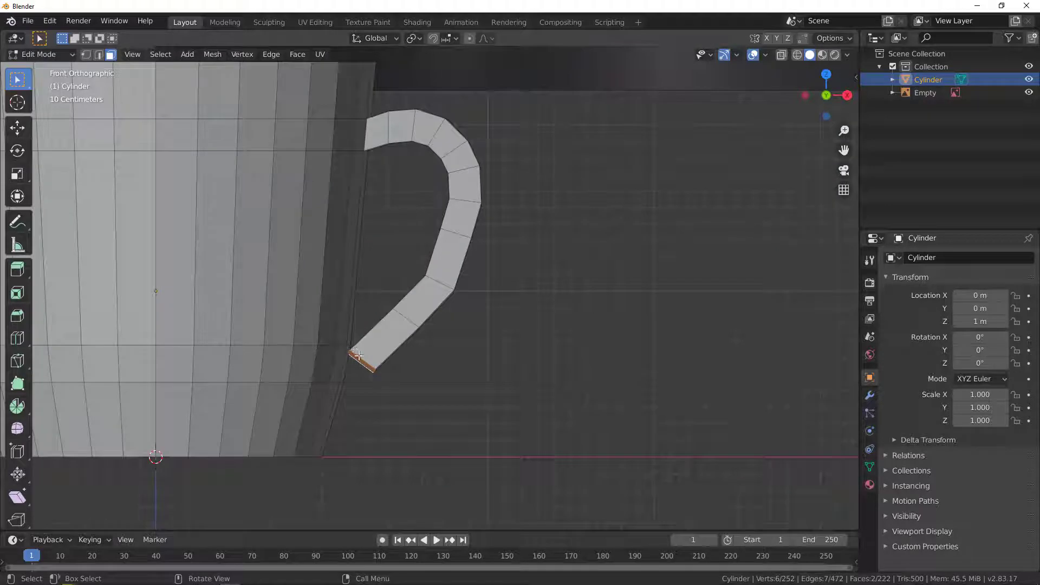
{"action": "key", "text": "r"}
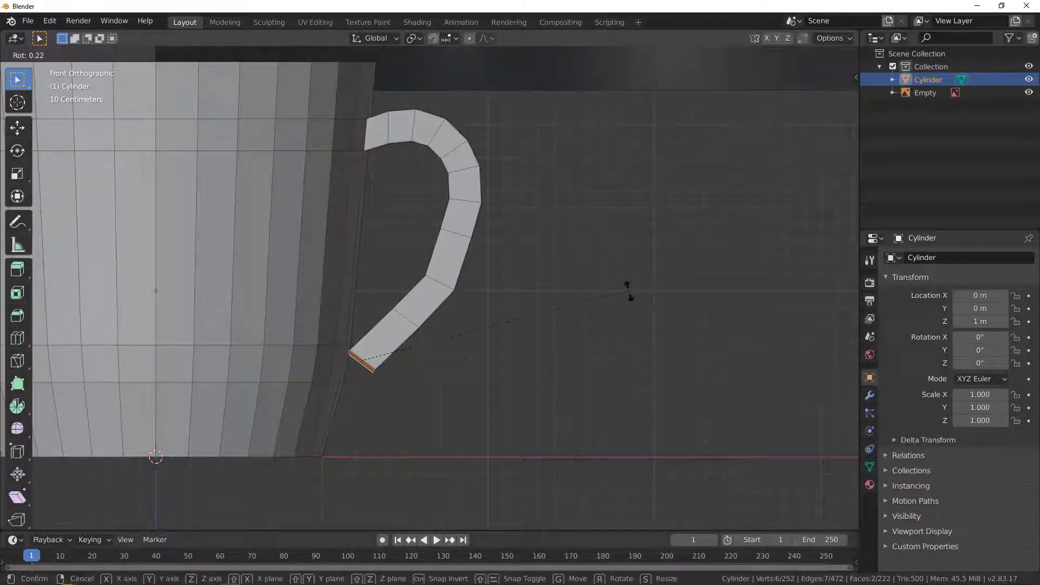
{"action": "left_click", "coordinate": [523, 403]}
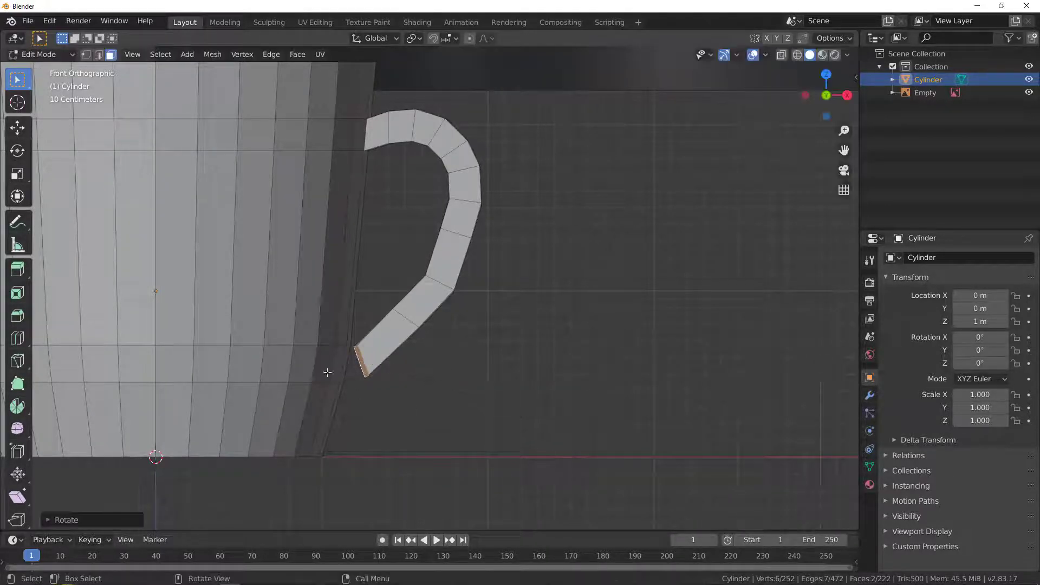
{"action": "scroll", "coordinate": [327, 367], "scroll_direction": "up", "scroll_amount": 3}
{"action": "key", "text": "g"}
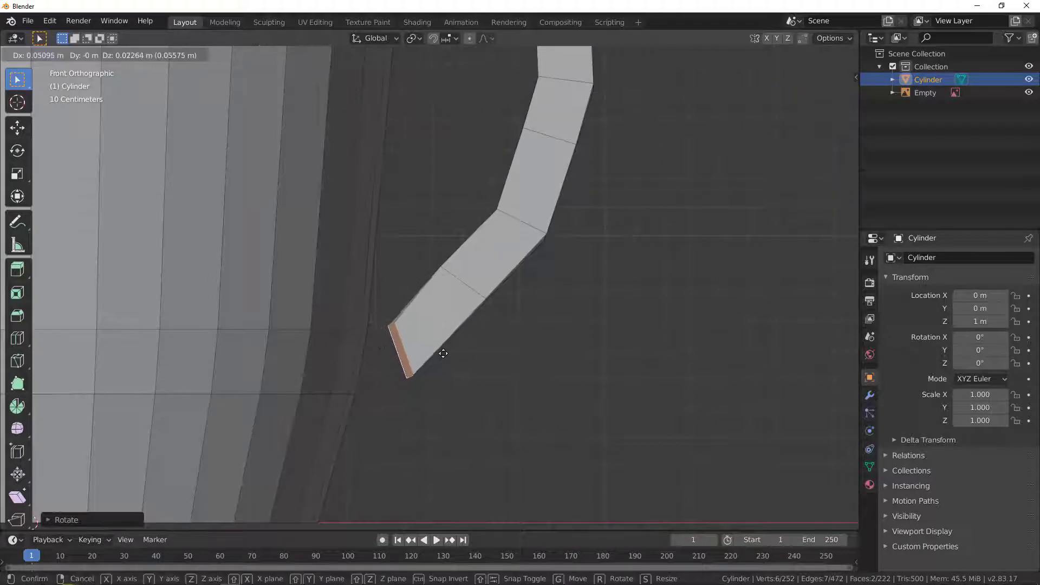
{"action": "left_click", "coordinate": [439, 351]}
Join the handle's two end faces to the two facing faces of the mug's lower band with Bridge Edge Loops
{"action": "scroll", "coordinate": [440, 334], "scroll_direction": "down", "scroll_amount": 5}
{"action": "middle_click_drag", "start_coordinate": [440, 334], "coordinate": [449, 269]}
{"action": "scroll", "coordinate": [426, 339], "scroll_direction": "up", "scroll_amount": 5}
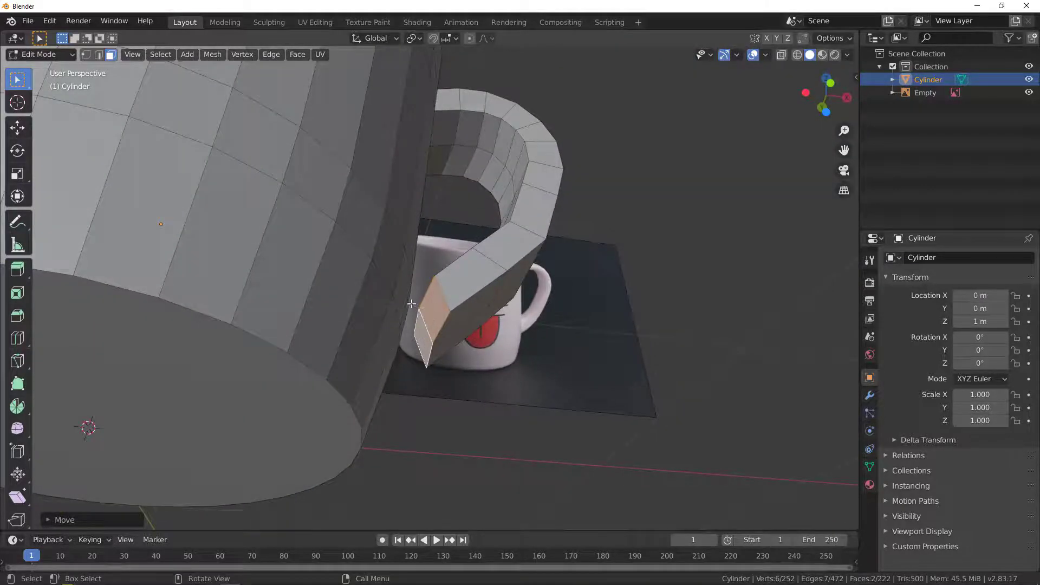
{"action": "middle_click_drag", "start_coordinate": [411, 304], "coordinate": [383, 321]}
{"action": "left_click", "coordinate": [390, 330], "text": "shift"}
{"action": "left_click", "coordinate": [415, 350], "text": "shift"}
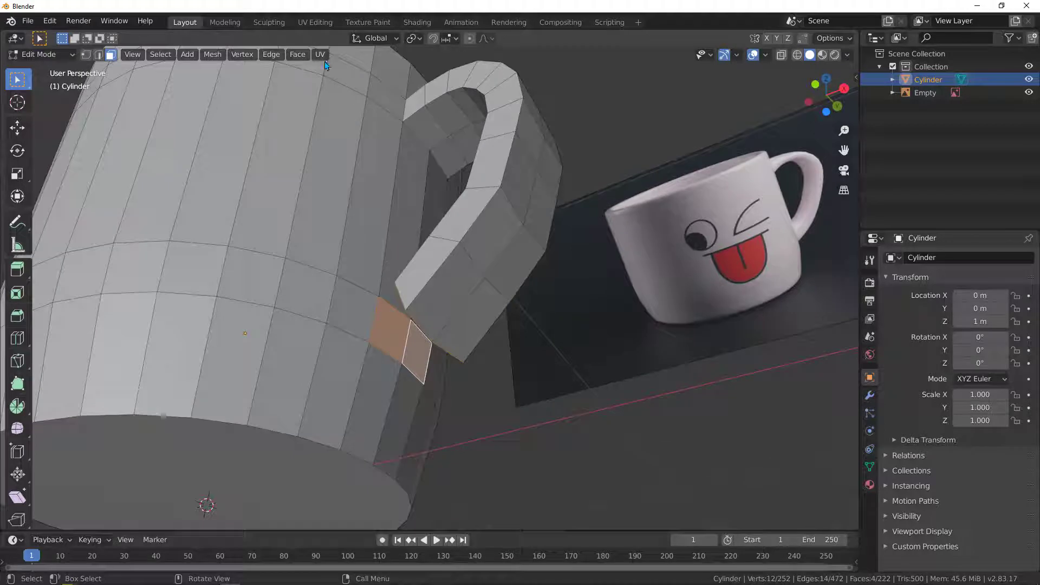
{"action": "left_click", "coordinate": [270, 55]}
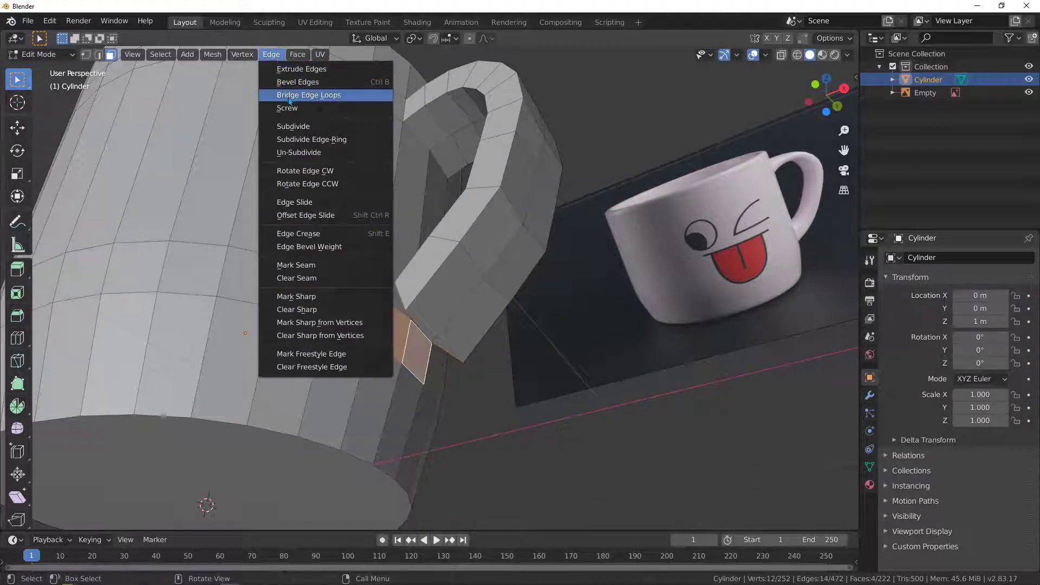
{"action": "left_click", "coordinate": [313, 100]}
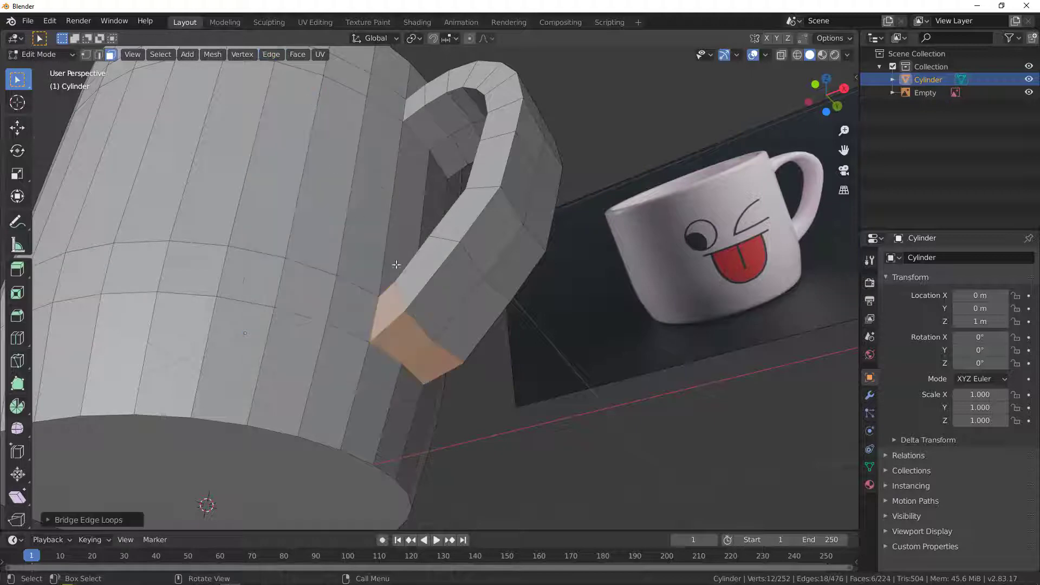
Show the mug from the front orthographic viewpoint in wireframe shading and switch to vertex selection
{"action": "middle_click_drag", "start_coordinate": [397, 264], "coordinate": [446, 302]}
{"action": "scroll", "coordinate": [446, 301], "scroll_direction": "down", "scroll_amount": 4}
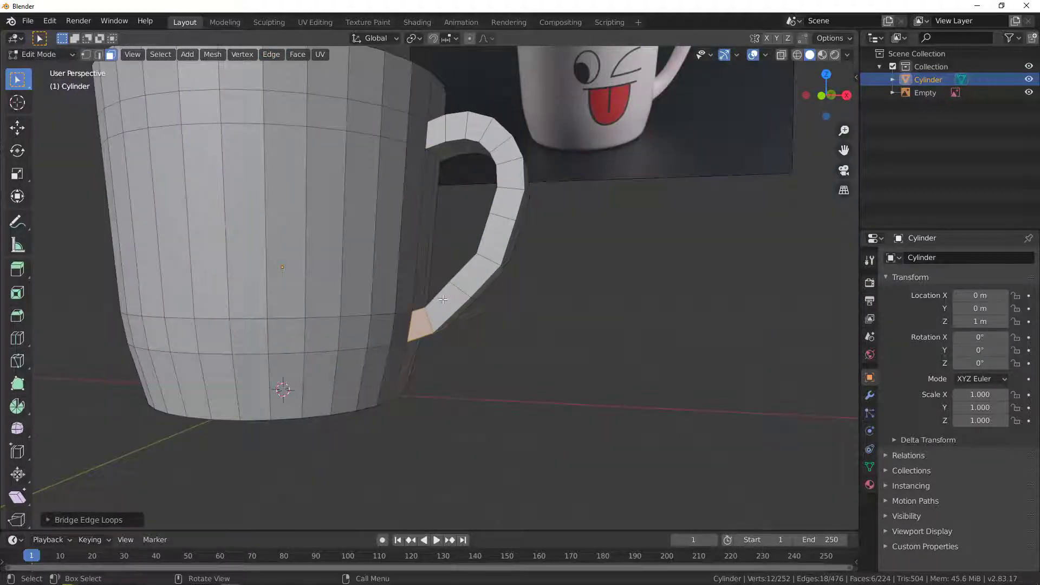
{"action": "key", "text": "KP_1"}
{"action": "key", "text": "z"}
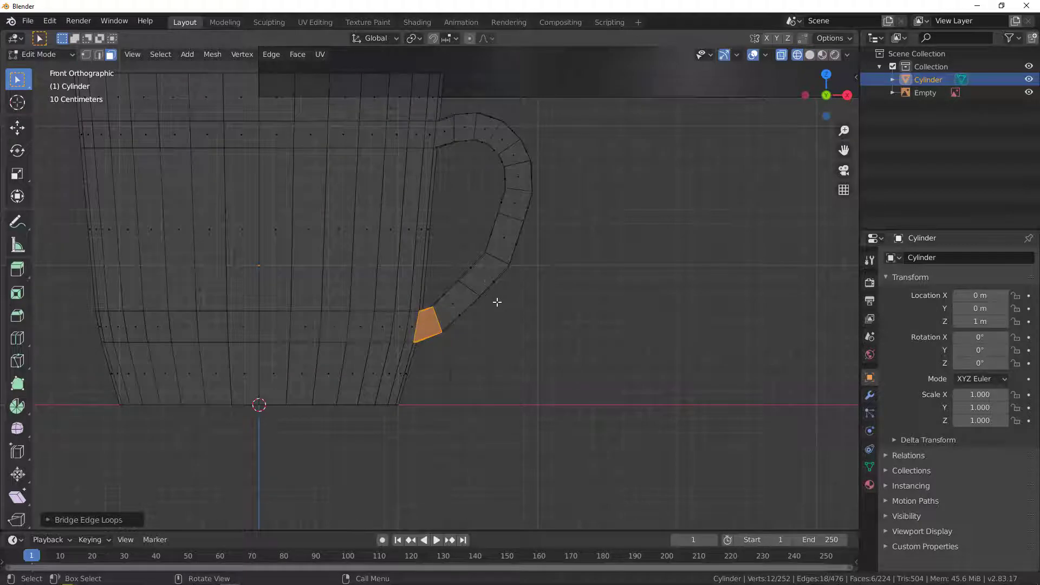
{"action": "key", "text": "z"}
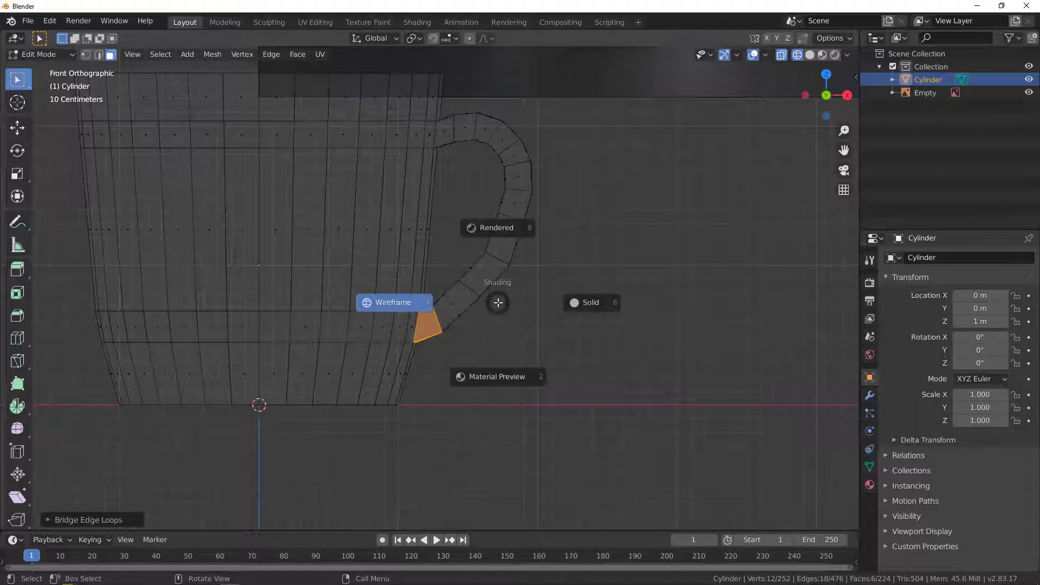
{"action": "left_click", "coordinate": [359, 303]}
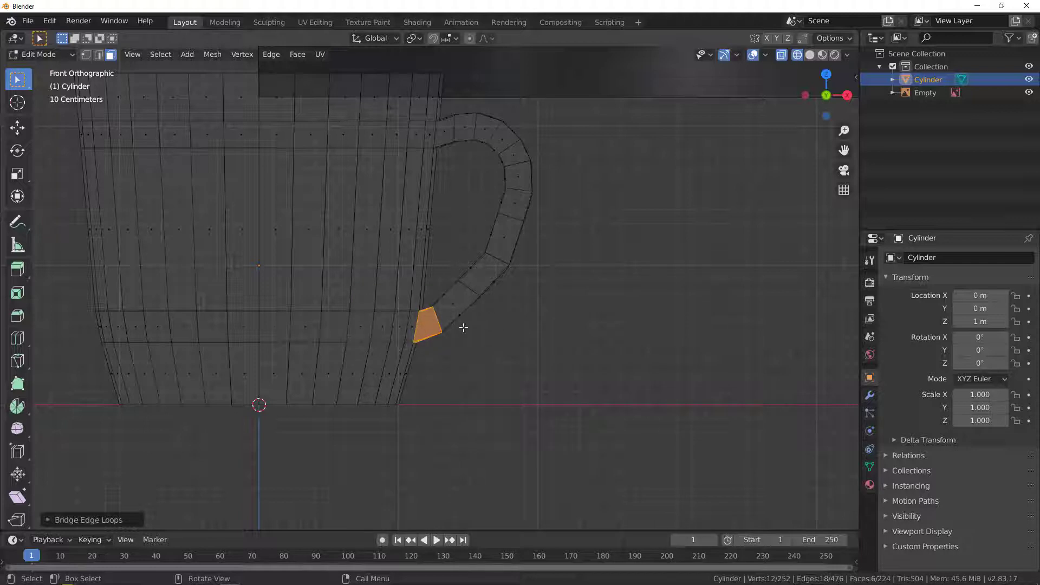
{"action": "key", "text": "1"}
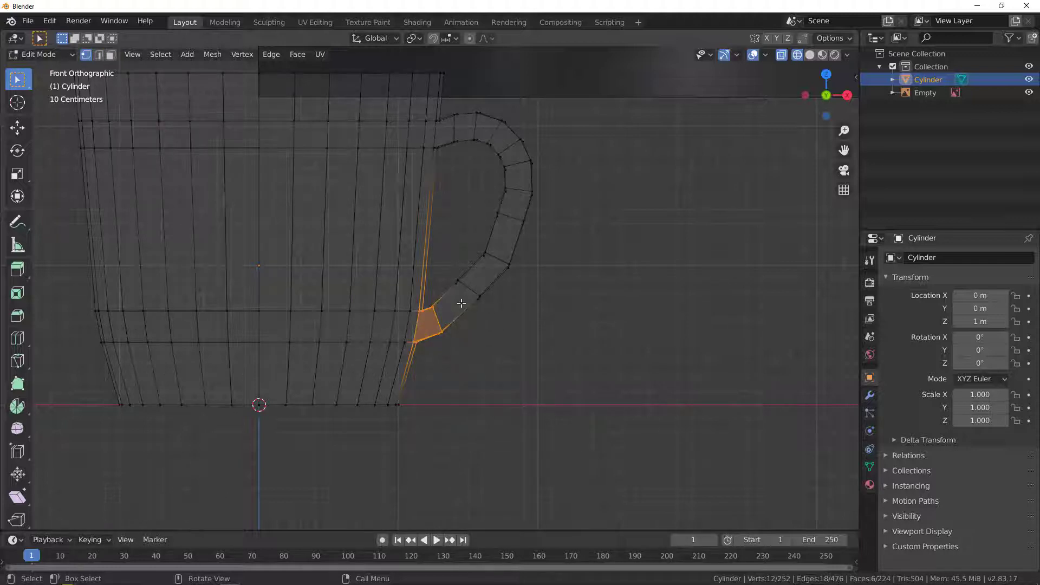
Move the first vertex loop above the bridged segment about 0.05 m outward and down, and select the next loop up the handle
{"action": "left_click_drag", "start_coordinate": [447, 267], "coordinate": [509, 326]}
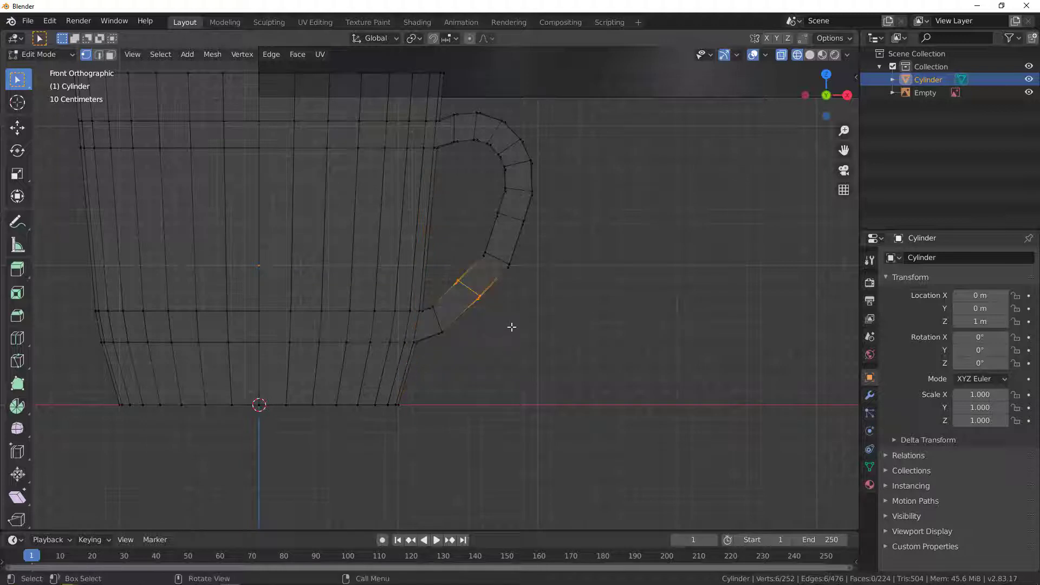
{"action": "key", "text": "g"}
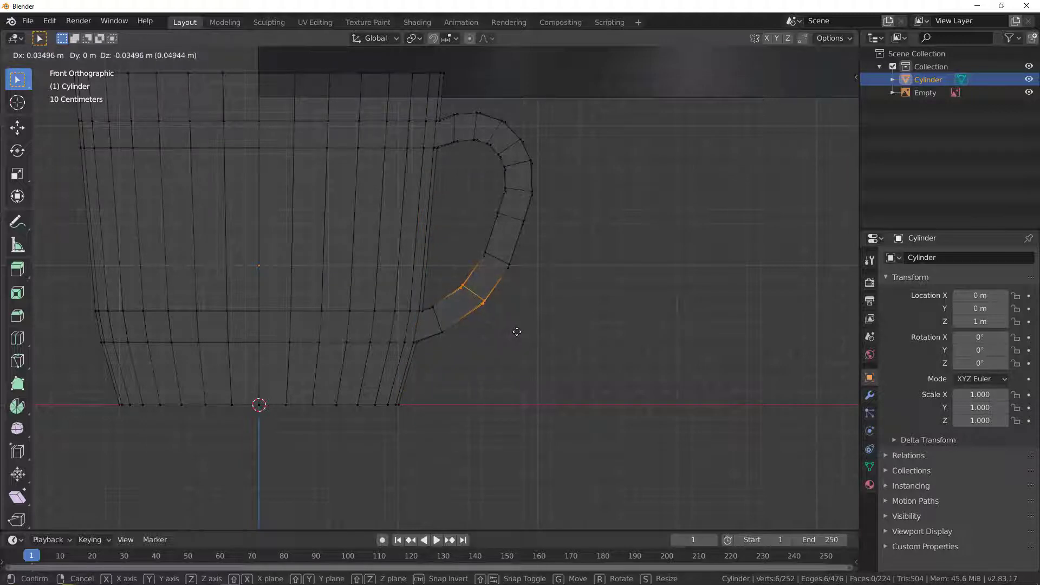
{"action": "left_click", "coordinate": [477, 264]}
{"action": "left_click_drag", "start_coordinate": [468, 246], "coordinate": [519, 277]}
Move the first two sets of inner-edge vertices beside the upper joint upward to thin the top of the handle
{"action": "middle_click_drag", "start_coordinate": [495, 128], "coordinate": [481, 206], "text": "shift"}
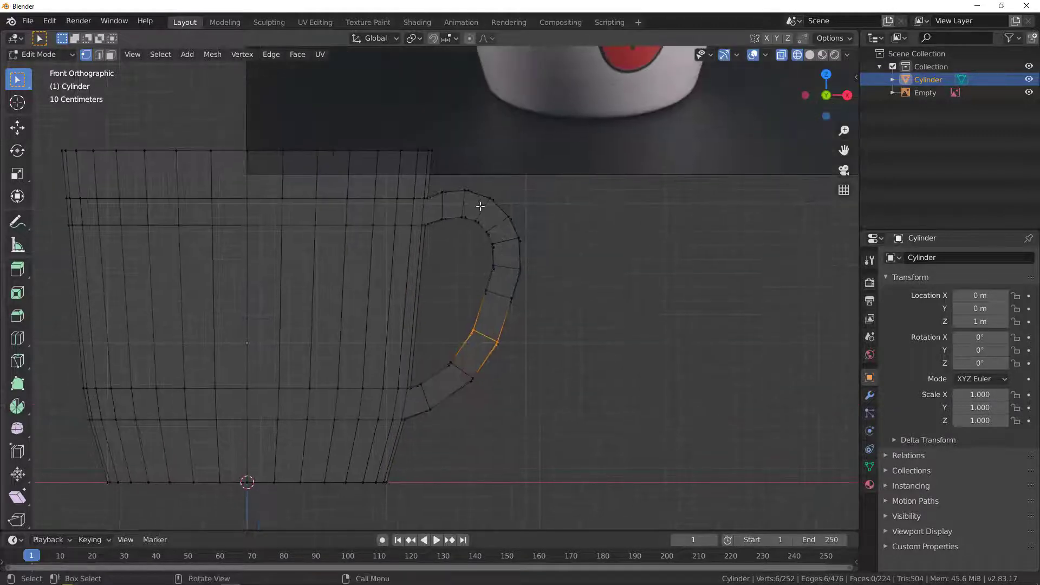
{"action": "scroll", "coordinate": [470, 211], "scroll_direction": "up", "scroll_amount": 4}
{"action": "left_click_drag", "start_coordinate": [396, 248], "coordinate": [423, 204]}
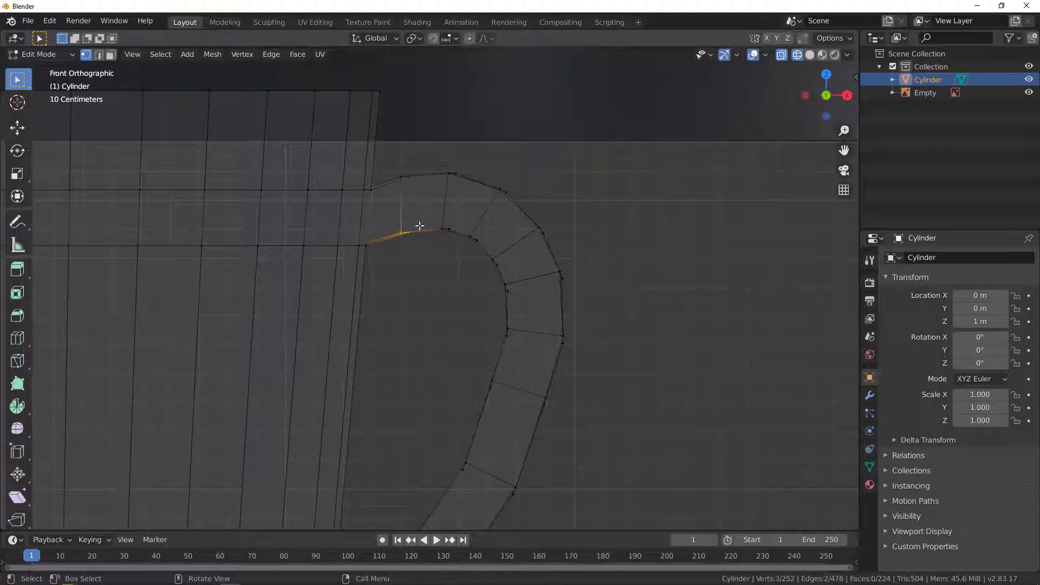
{"action": "key", "text": "g"}
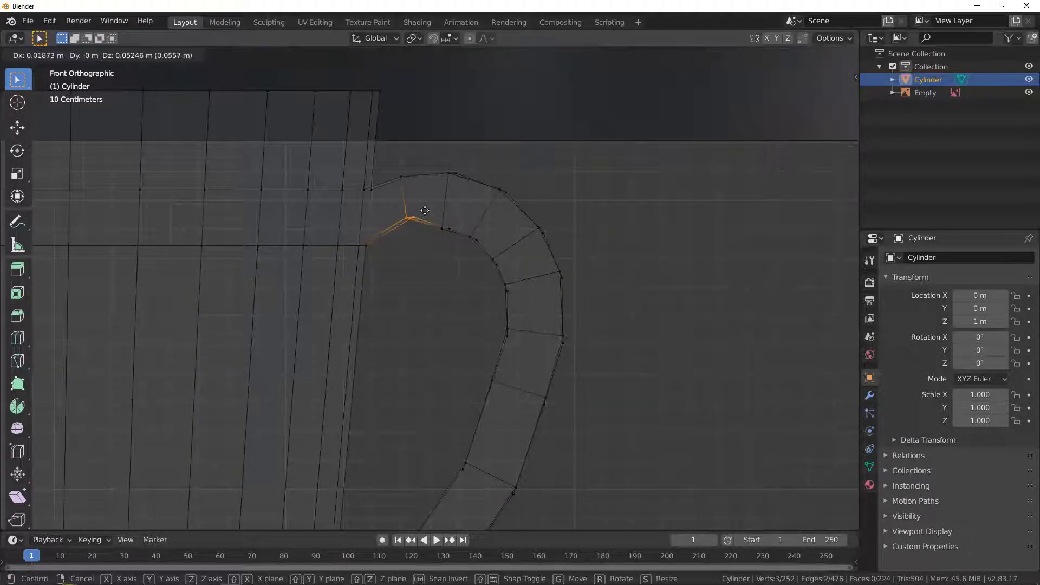
{"action": "left_click", "coordinate": [425, 215]}
{"action": "key", "text": "g"}
{"action": "left_click", "coordinate": [468, 188]}
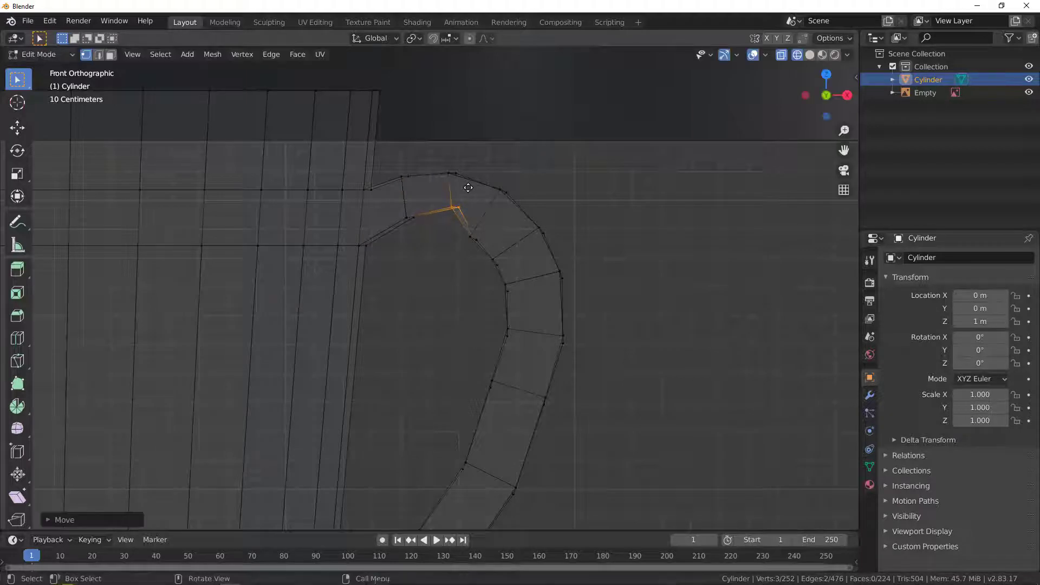
Move the inner-edge vertices around the handle's upper bend toward its outer edge, thinning the curved part evenly
{"action": "key", "text": "g"}
{"action": "left_click", "coordinate": [495, 269]}
{"action": "left_click_drag", "start_coordinate": [473, 248], "coordinate": [515, 376]}
{"action": "key", "text": "g"}
{"action": "left_click", "coordinate": [495, 279]}
{"action": "key", "text": "g"}
{"action": "left_click", "coordinate": [553, 313]}
{"action": "key", "text": "g"}
{"action": "left_click", "coordinate": [549, 364]}
Move the inner-edge vertices of the two loops below the handle's bend outward to thin its middle section
{"action": "scroll", "coordinate": [509, 347], "scroll_direction": "down", "scroll_amount": 3}
{"action": "key", "text": "g"}
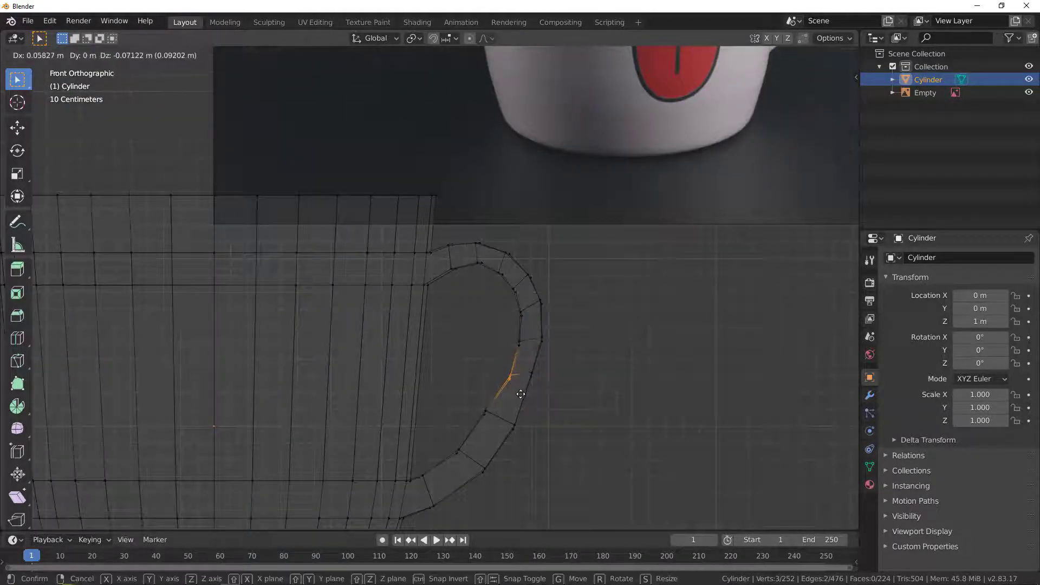
{"action": "left_click", "coordinate": [518, 389]}
{"action": "left_click_drag", "start_coordinate": [461, 399], "coordinate": [510, 447]}
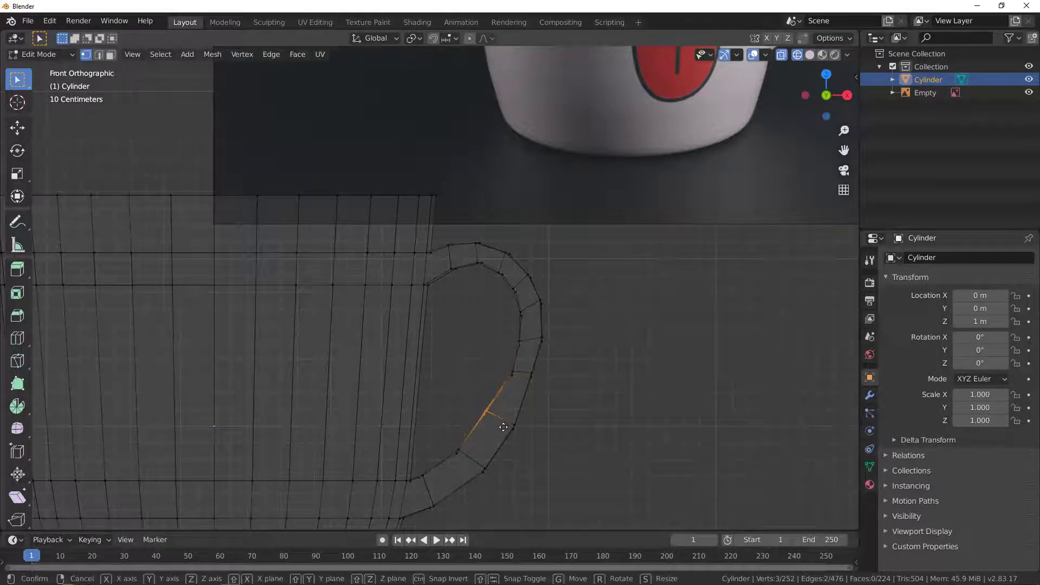
{"action": "key", "text": "g"}
{"action": "left_click", "coordinate": [504, 431]}
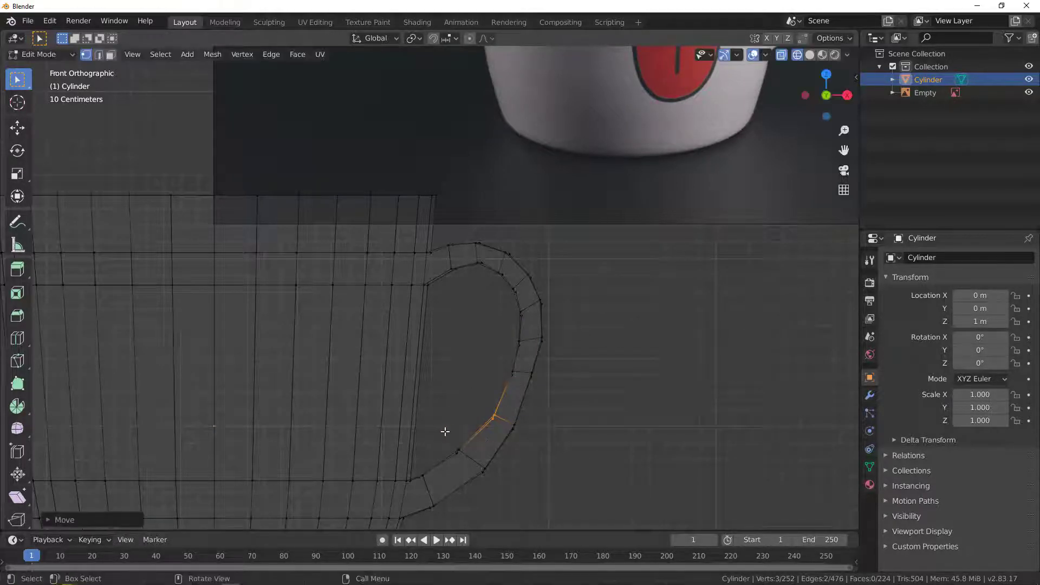
Move the inner-edge vertices of the two loops nearest the lower joint toward the handle's outer edge
{"action": "left_click_drag", "start_coordinate": [446, 431], "coordinate": [410, 494]}
{"action": "key", "text": "g"}
{"action": "left_click", "coordinate": [479, 469]}
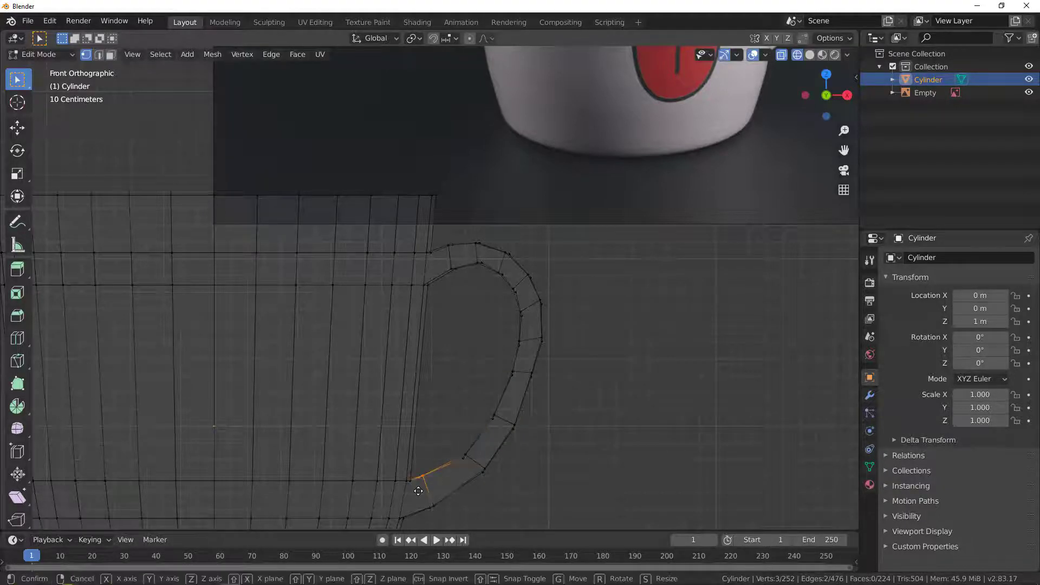
{"action": "key", "text": "g"}
{"action": "left_click", "coordinate": [420, 495]}
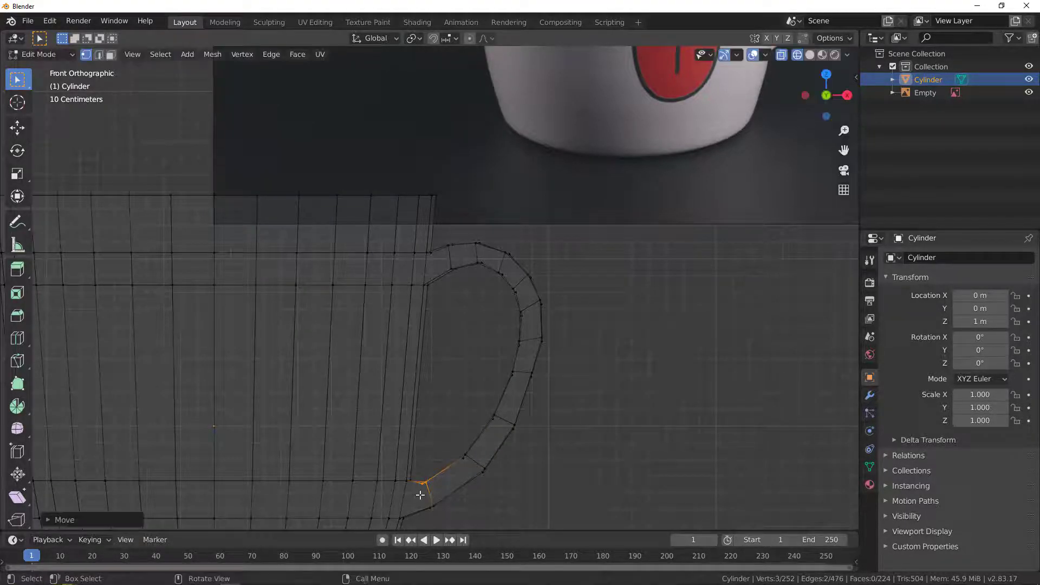
Line up the single stray inner-edge vertices of the two loops nearest the lower joint with their neighbouring vertices
{"action": "scroll", "coordinate": [418, 493], "scroll_direction": "up", "scroll_amount": 7}
{"action": "left_click", "coordinate": [434, 454]}
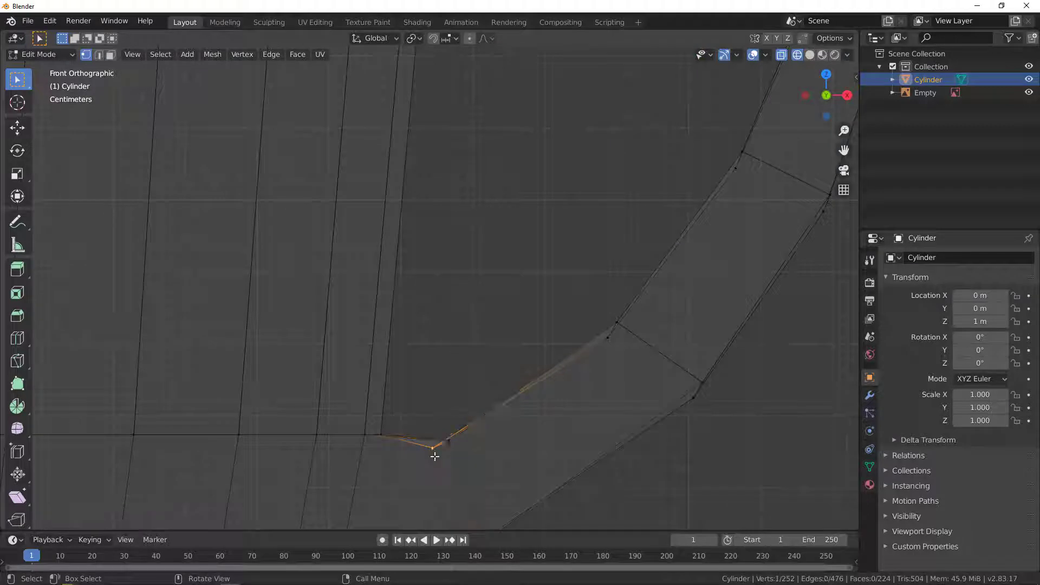
{"action": "key", "text": "g"}
{"action": "left_click", "coordinate": [451, 447]}
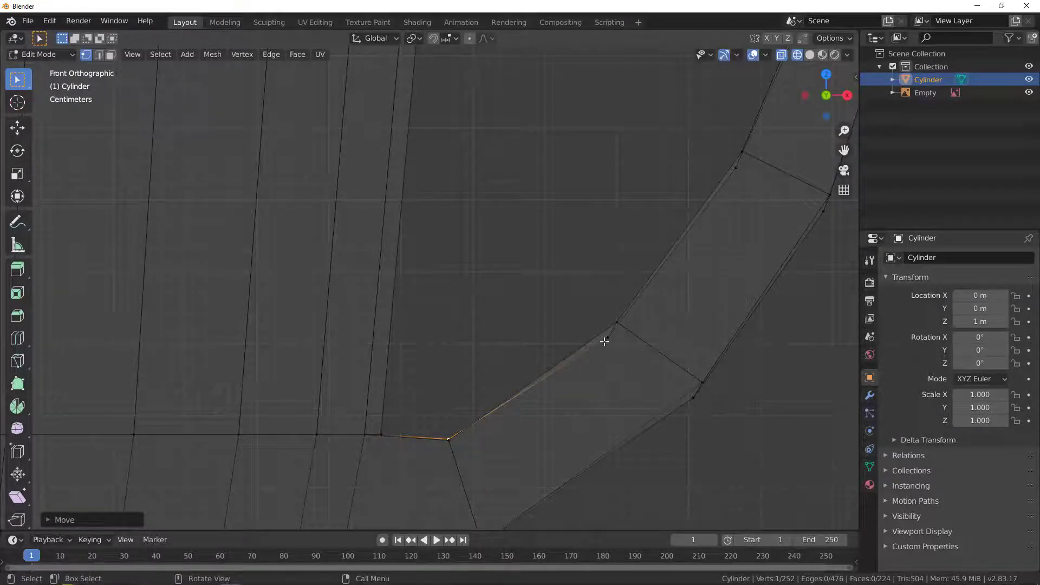
{"action": "key", "text": "g"}
{"action": "left_click", "coordinate": [608, 323]}
Line up the single stray inner-edge vertices of the next two loops up the handle with their neighbouring vertices
{"action": "scroll", "coordinate": [585, 337], "scroll_direction": "down", "scroll_amount": 5}
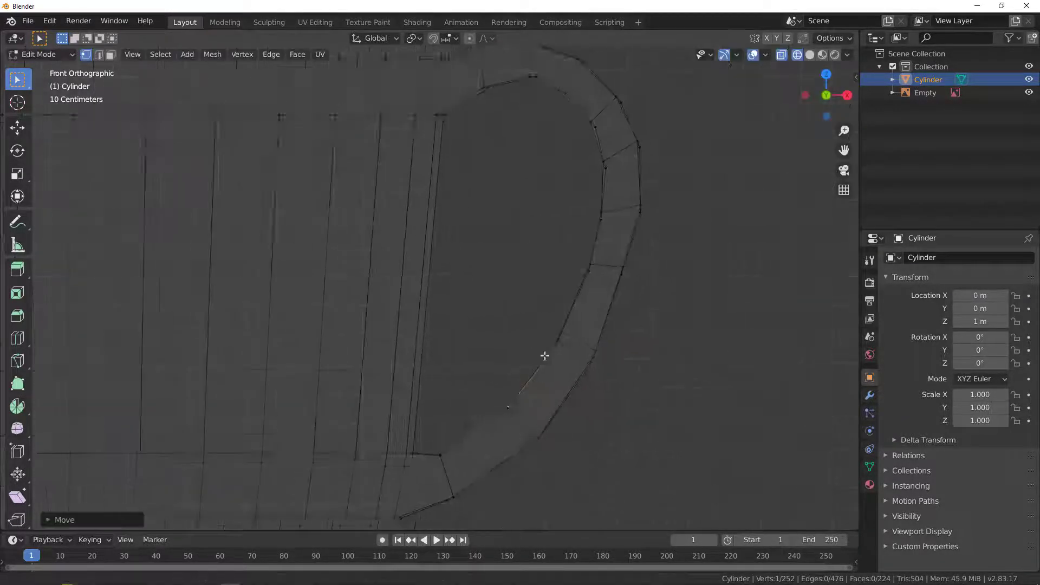
{"action": "scroll", "coordinate": [545, 356], "scroll_direction": "up", "scroll_amount": 3}
{"action": "key", "text": "g"}
{"action": "left_click", "coordinate": [548, 341]}
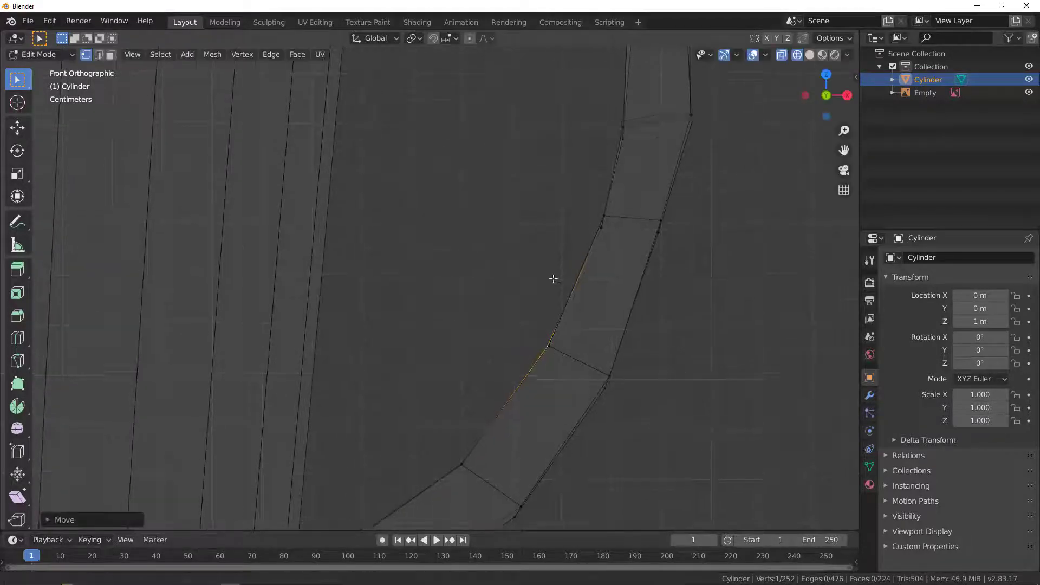
{"action": "middle_click_drag", "start_coordinate": [602, 226], "coordinate": [554, 348], "text": "shift"}
{"action": "left_click", "coordinate": [554, 348]}
{"action": "key", "text": "g"}
{"action": "left_click", "coordinate": [553, 337]}
{"action": "middle_click_drag", "start_coordinate": [568, 259], "coordinate": [522, 381], "text": "shift"}
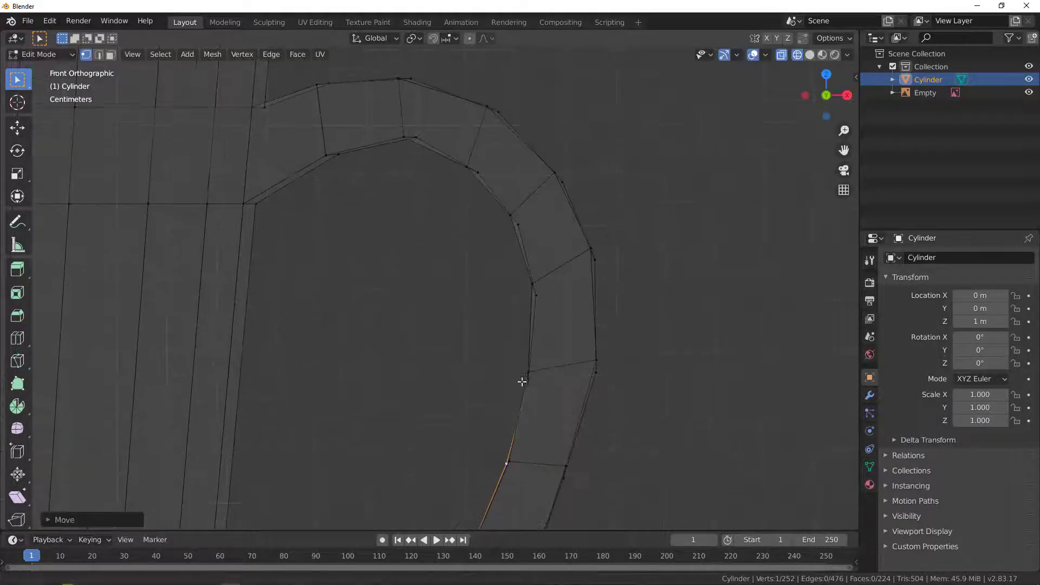
Line up the stray inner-edge vertices of the two loops on the handle's outer bend with their neighbouring vertices
{"action": "key", "text": "g"}
{"action": "left_click", "coordinate": [533, 294]}
{"action": "key", "text": "g"}
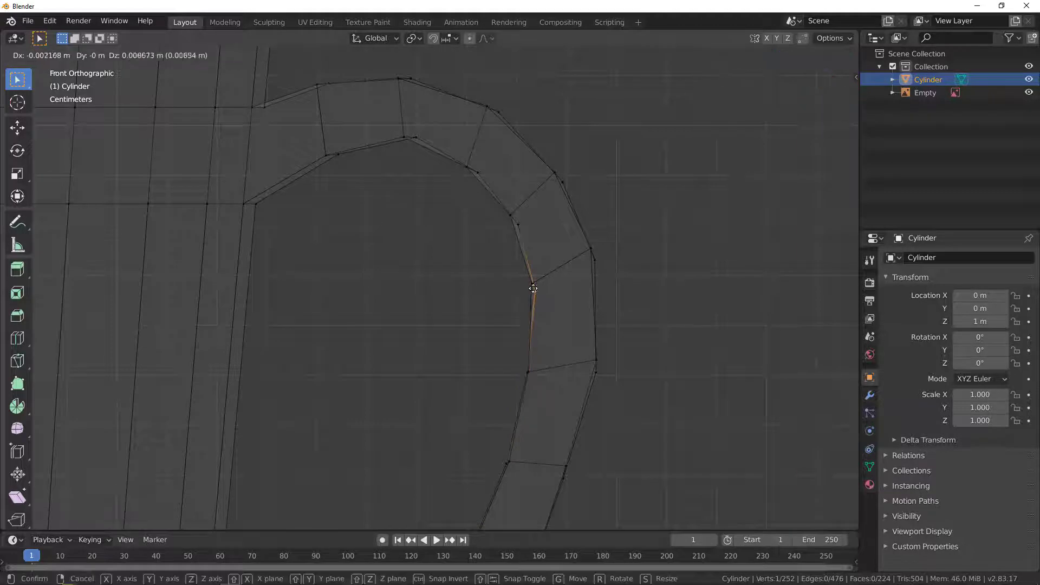
{"action": "left_click", "coordinate": [533, 288]}
{"action": "left_click", "coordinate": [516, 223]}
{"action": "key", "text": "g"}
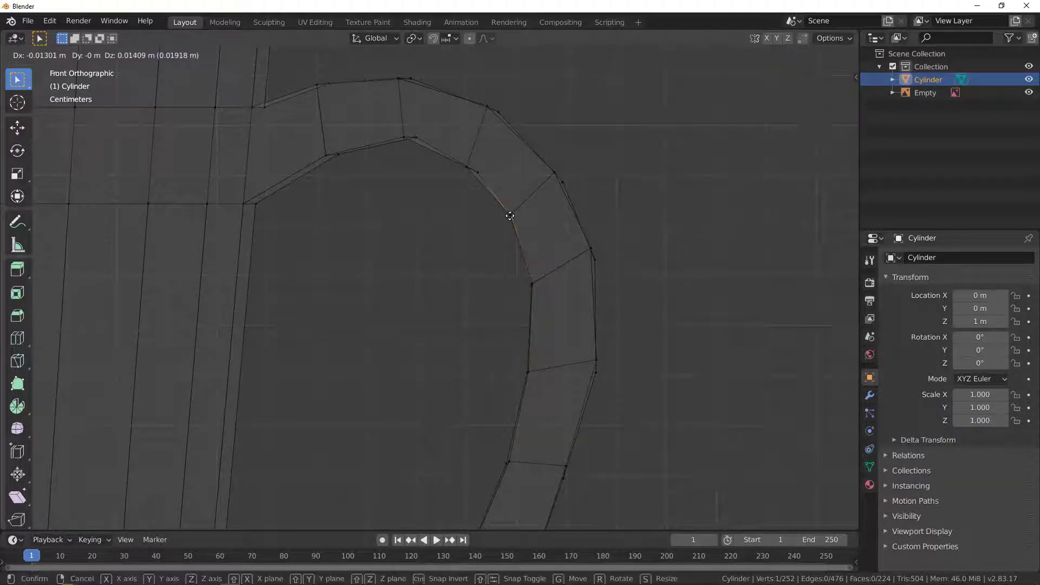
{"action": "left_click", "coordinate": [510, 216]}
Line up the stray inner-edge vertices of the three loops along the handle's upper arch with their neighbouring vertices
{"action": "left_click", "coordinate": [476, 171]}
{"action": "key", "text": "g"}
{"action": "left_click", "coordinate": [465, 165]}
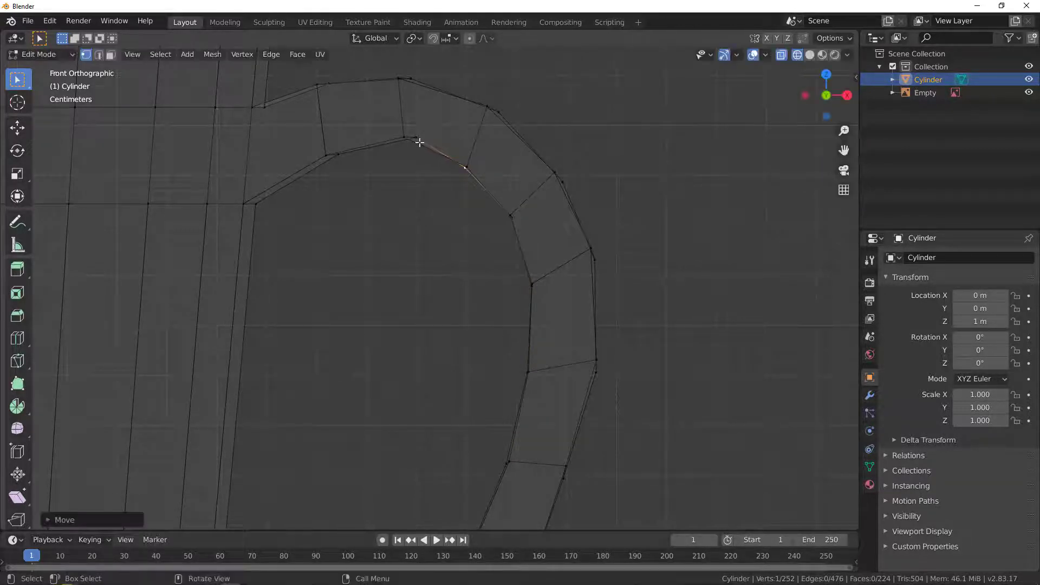
{"action": "left_click", "coordinate": [419, 142]}
{"action": "key", "text": "g"}
{"action": "left_click", "coordinate": [407, 137]}
{"action": "left_click", "coordinate": [335, 156]}
{"action": "key", "text": "g"}
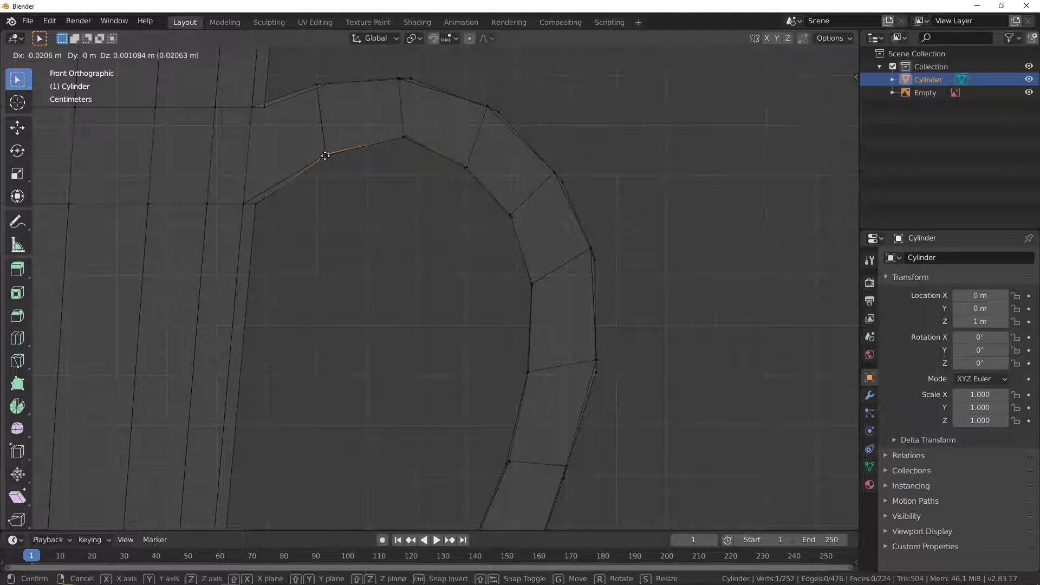
{"action": "left_click", "coordinate": [325, 155]}
Return the viewport to solid shading to check the handle's shape
{"action": "scroll", "coordinate": [421, 297], "scroll_direction": "down", "scroll_amount": 4}
{"action": "mouse_move", "coordinate": [421, 298]}
{"action": "middle_mouse_down"}
{"action": "mouse_move", "coordinate": [394, 314]}
{"action": "mouse_move", "coordinate": [385, 302]}
{"action": "mouse_move", "coordinate": [413, 293]}
{"action": "middle_mouse_up"}
{"action": "key", "text": "z"}
{"action": "left_click", "coordinate": [537, 309]}
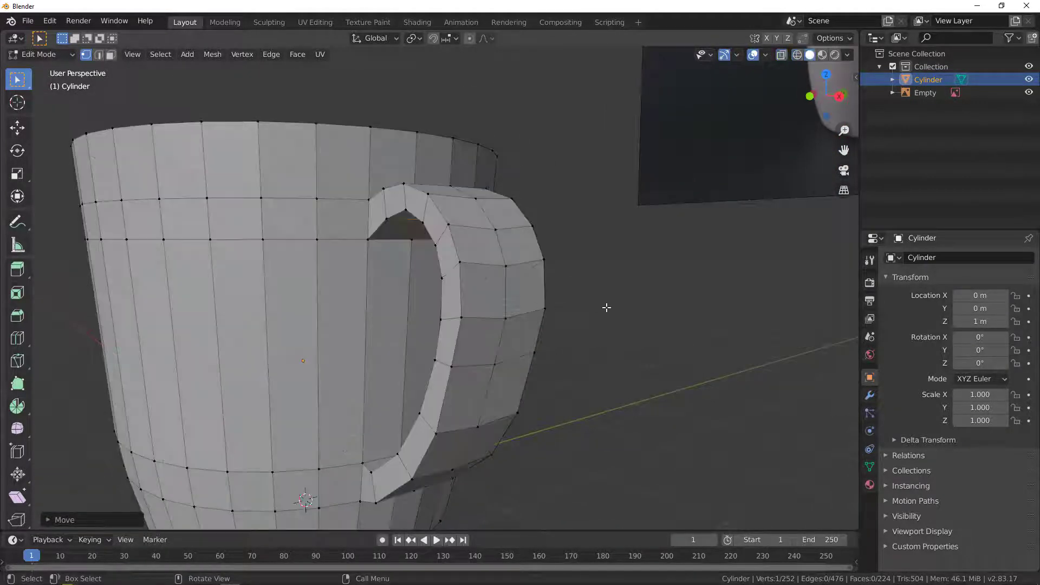
{"action": "key", "text": "z"}
{"action": "scroll", "coordinate": [406, 318], "scroll_direction": "down", "scroll_amount": 4}
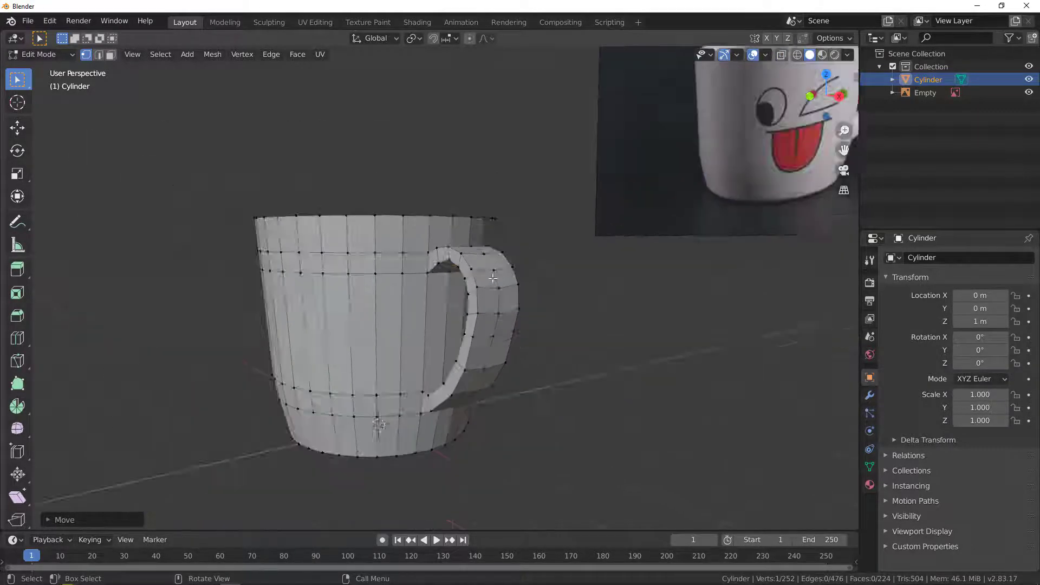
Vertex-slide the middle vertex of the handle's upper joint upward along the vertical edge of the mug body
{"action": "mouse_move", "coordinate": [407, 318]}
{"action": "middle_mouse_down"}
{"action": "mouse_move", "coordinate": [360, 304]}
{"action": "mouse_move", "coordinate": [477, 271]}
{"action": "mouse_move", "coordinate": [502, 239]}
{"action": "mouse_move", "coordinate": [490, 234]}
{"action": "mouse_move", "coordinate": [530, 300]}
{"action": "middle_mouse_up"}
{"action": "scroll", "coordinate": [425, 406], "scroll_direction": "up", "scroll_amount": 2}
{"action": "middle_click_drag", "start_coordinate": [424, 402], "coordinate": [491, 229]}
{"action": "scroll", "coordinate": [454, 233], "scroll_direction": "up", "scroll_amount": 3}
{"action": "left_click", "coordinate": [451, 226]}
{"action": "key", "text": "shift+v"}
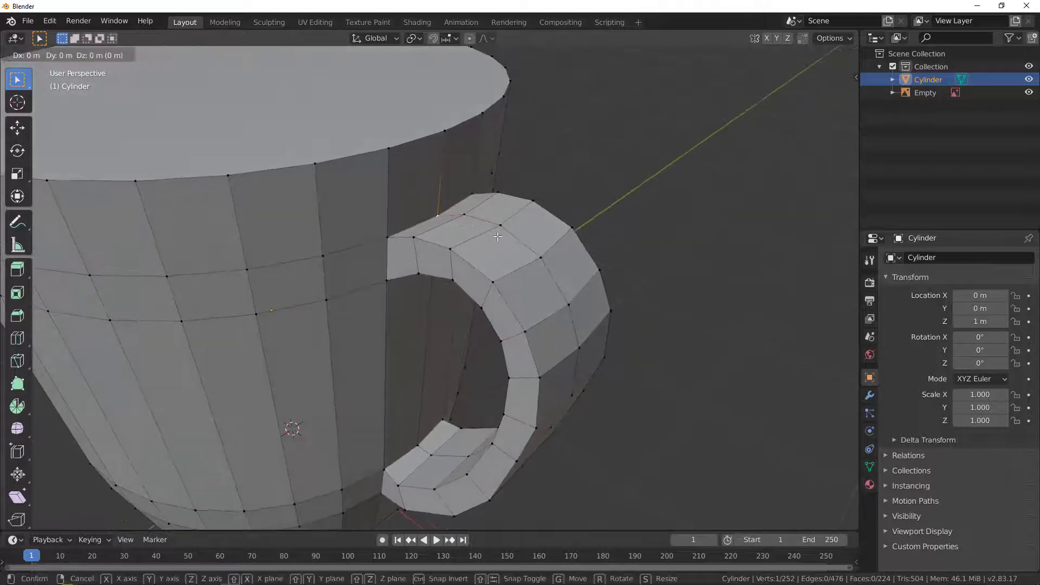
{"action": "left_click", "coordinate": [496, 217]}
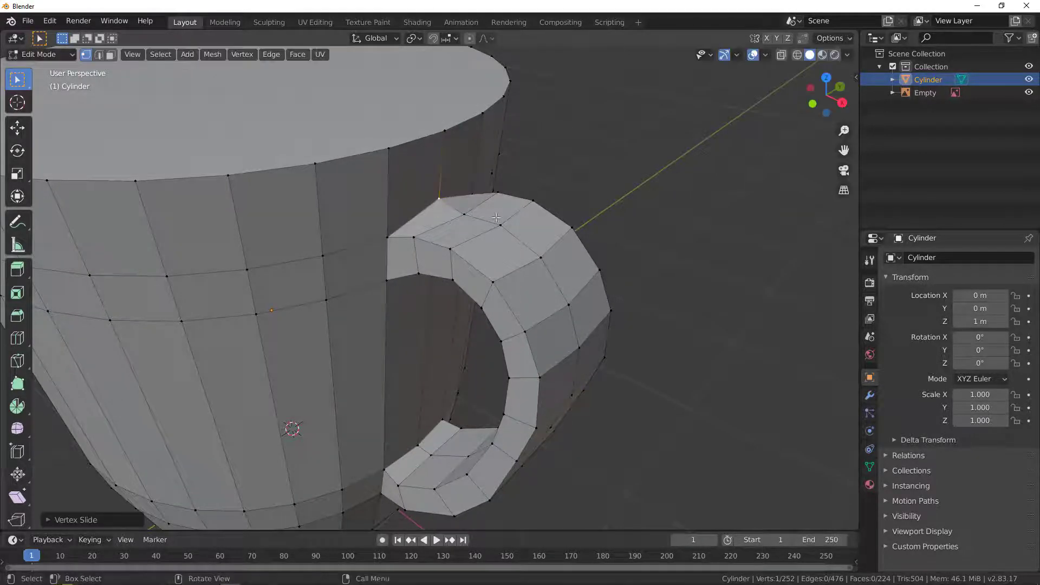
Raise the neighbouring middle vertex on top of the handle by about 0.03 m along the Z axis
{"action": "middle_click_drag", "start_coordinate": [470, 216], "coordinate": [513, 206]}
{"action": "key", "text": "g"}
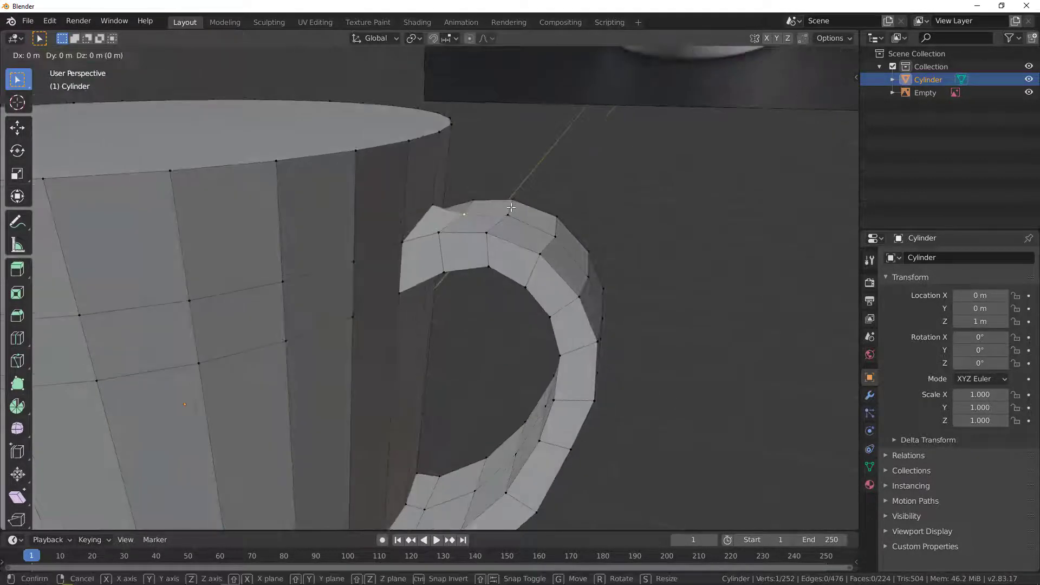
{"action": "key", "text": "z"}
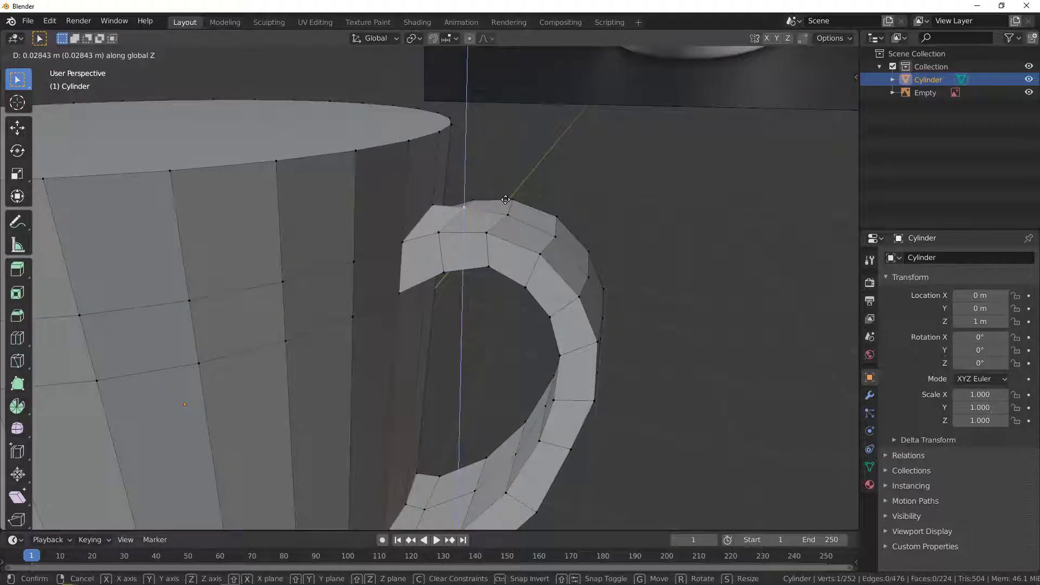
{"action": "left_click", "coordinate": [506, 201]}
In edge selection, select the side edges at the handle's bend and above its lower joint on both sides
{"action": "middle_click_drag", "start_coordinate": [507, 201], "coordinate": [521, 301]}
{"action": "scroll", "coordinate": [453, 292], "scroll_direction": "down", "scroll_amount": 2}
{"action": "key", "text": "2"}
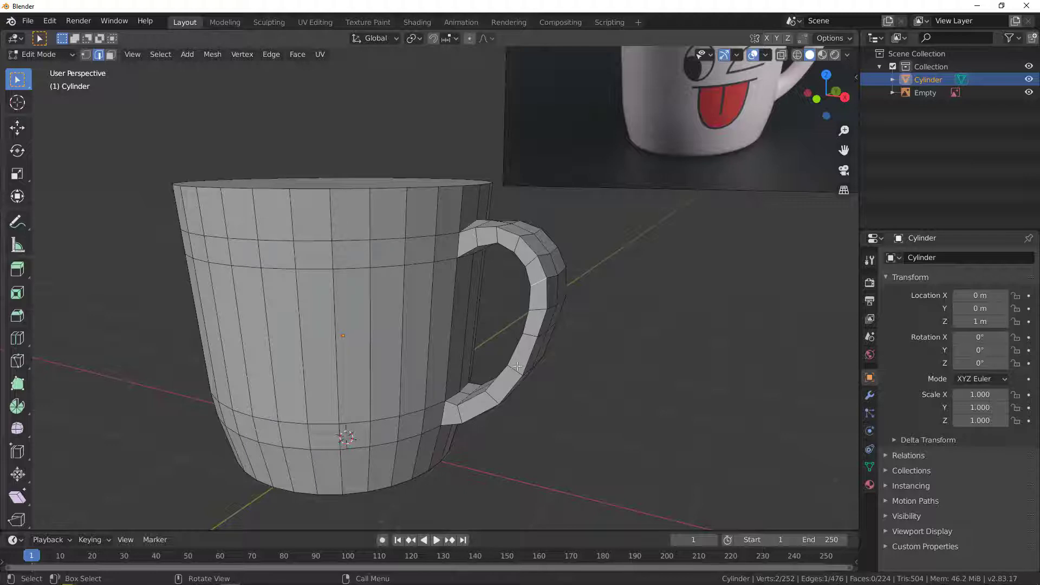
{"action": "left_click", "coordinate": [516, 372], "text": "shift"}
{"action": "middle_click_drag", "start_coordinate": [570, 329], "coordinate": [554, 284]}
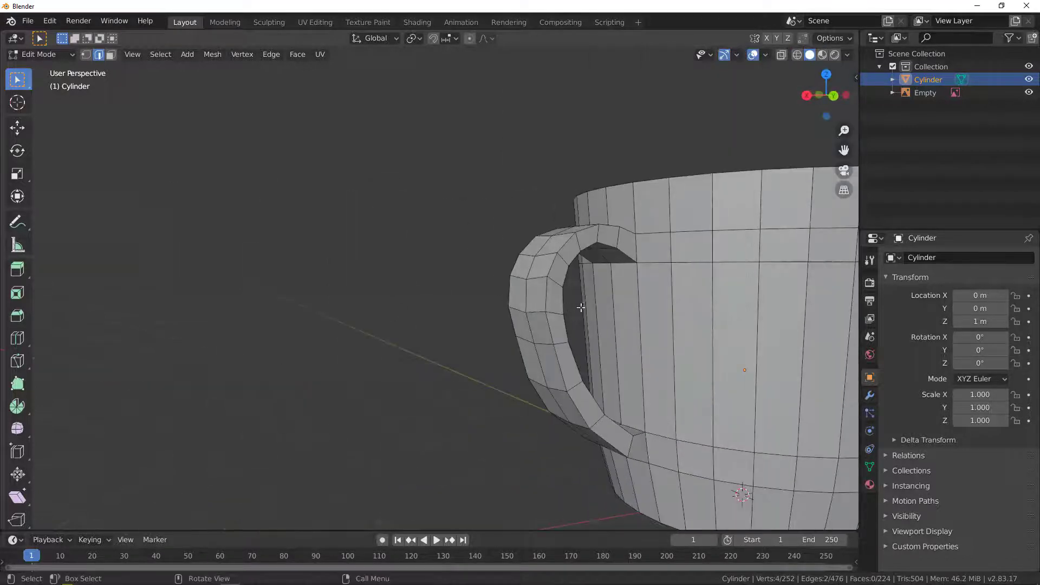
{"action": "left_click", "coordinate": [575, 385], "text": "shift"}
{"action": "middle_click_drag", "start_coordinate": [575, 384], "coordinate": [578, 314]}
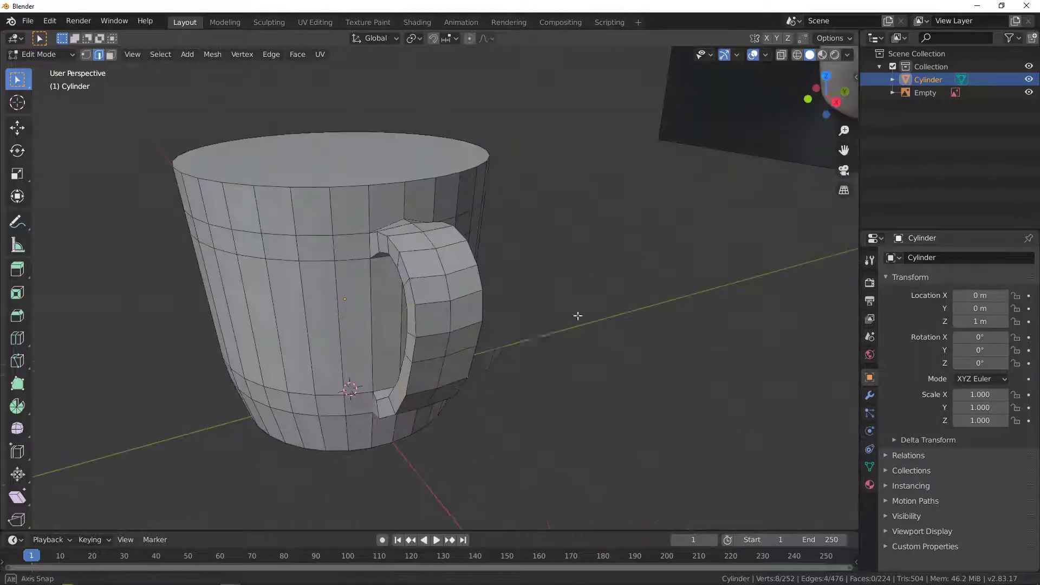
{"action": "key", "text": "s"}
{"action": "left_click", "coordinate": [646, 312]}
{"action": "middle_click_drag", "start_coordinate": [648, 313], "coordinate": [679, 340]}
{"action": "key", "text": "s"}
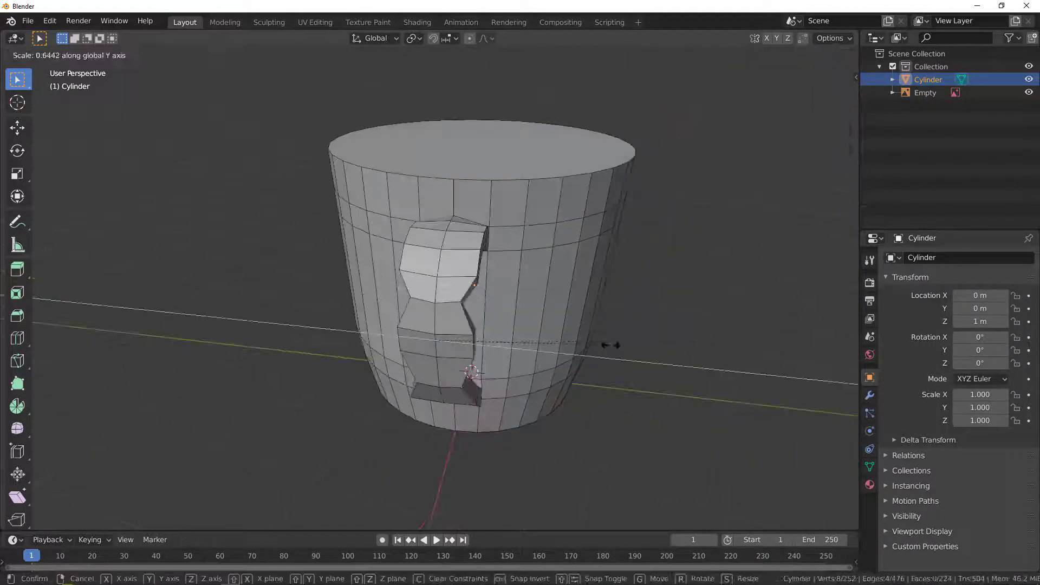
{"action": "left_click", "coordinate": [612, 346]}
Enable proportional editing and scale the selected handle edges along Y to about 0.7 with a proportional size of 0.62
{"action": "middle_click_drag", "start_coordinate": [615, 348], "coordinate": [506, 154]}
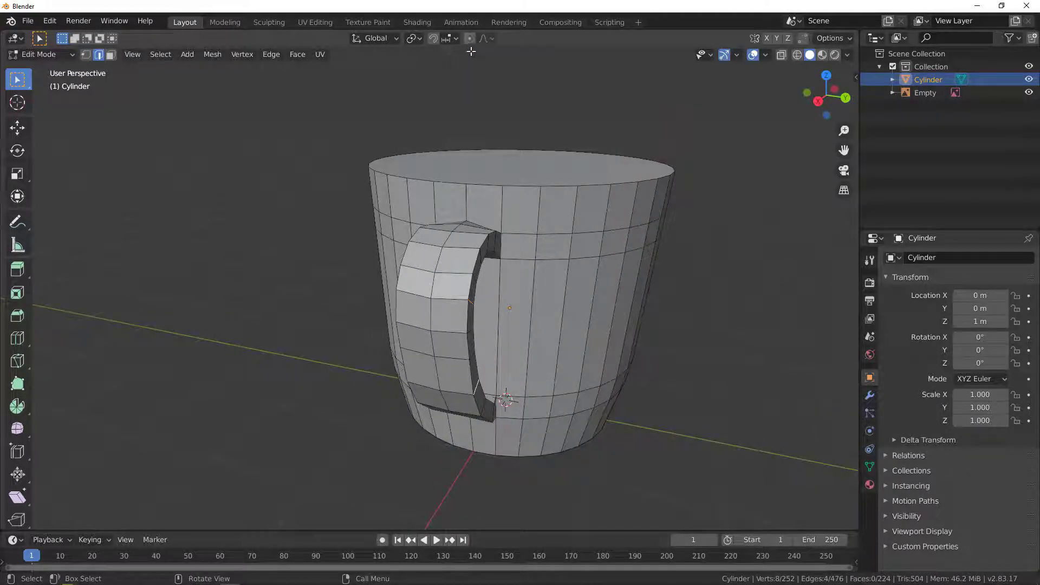
{"action": "middle_click_drag", "start_coordinate": [732, 341], "coordinate": [789, 328]}
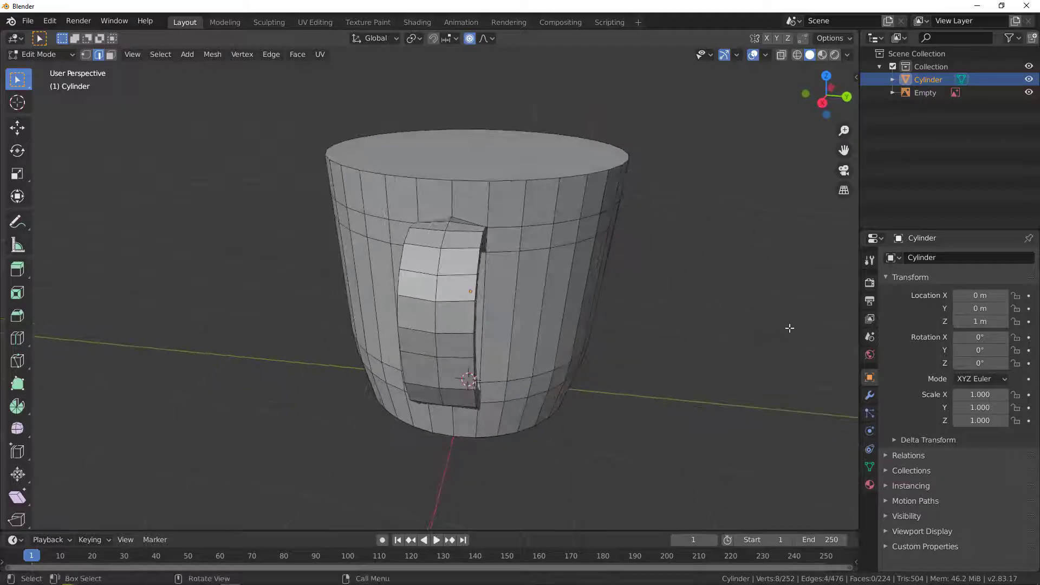
{"action": "key", "text": "s"}
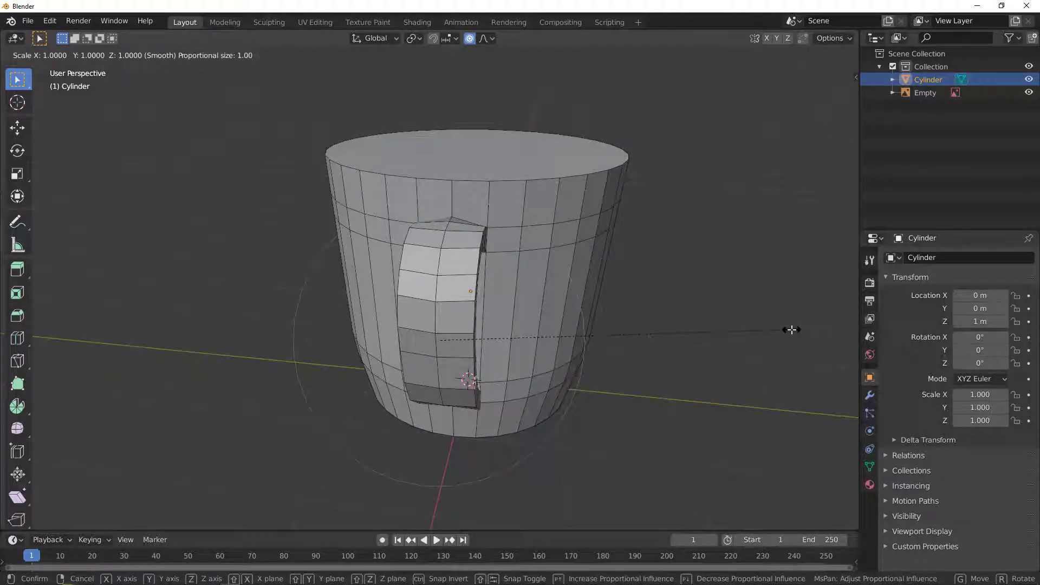
{"action": "key", "text": "y"}
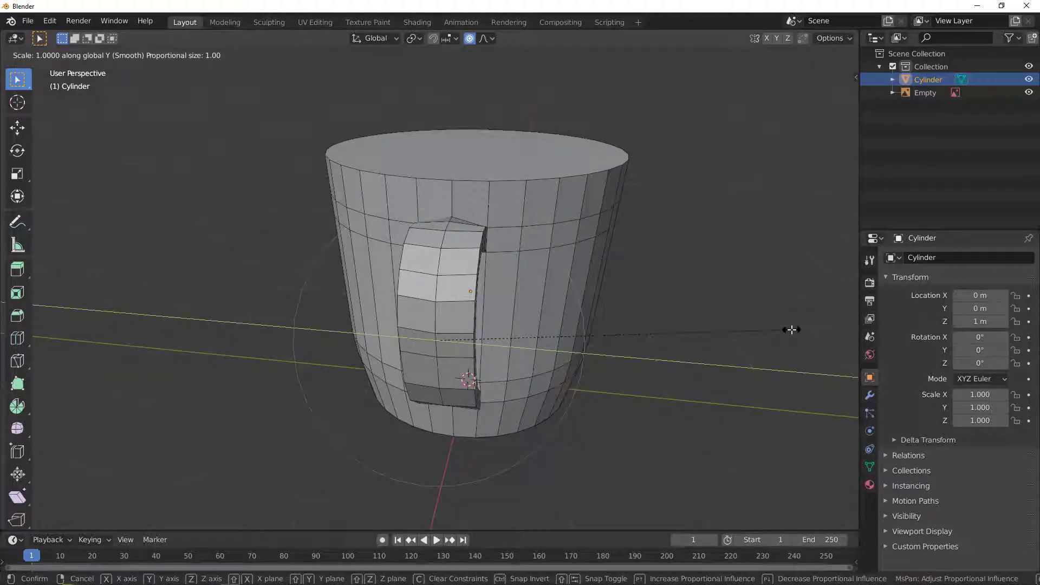
{"action": "scroll", "coordinate": [791, 329], "scroll_direction": "up", "scroll_amount": 3}
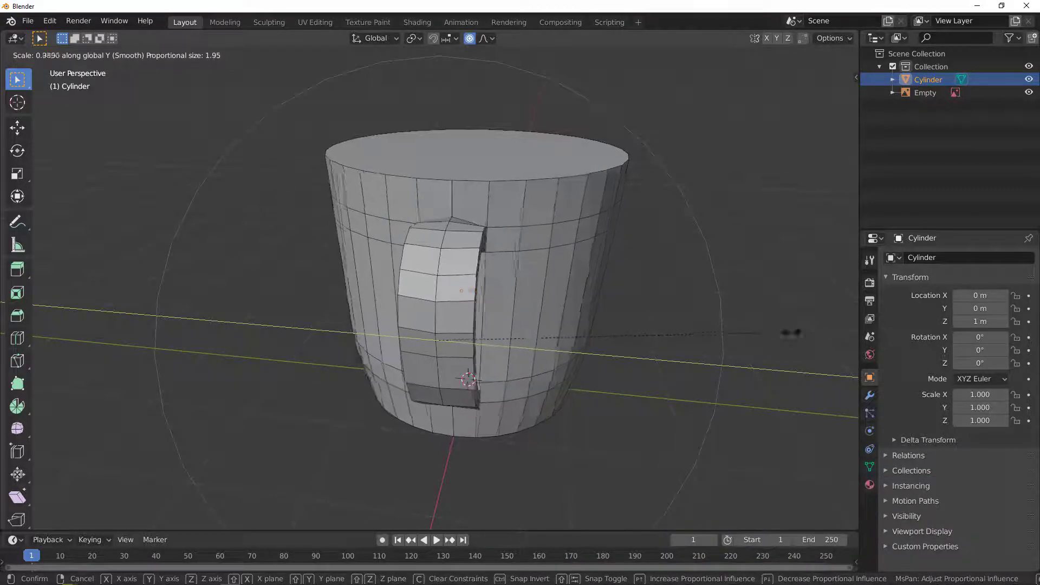
{"action": "scroll", "coordinate": [783, 332], "scroll_direction": "up", "scroll_amount": 14}
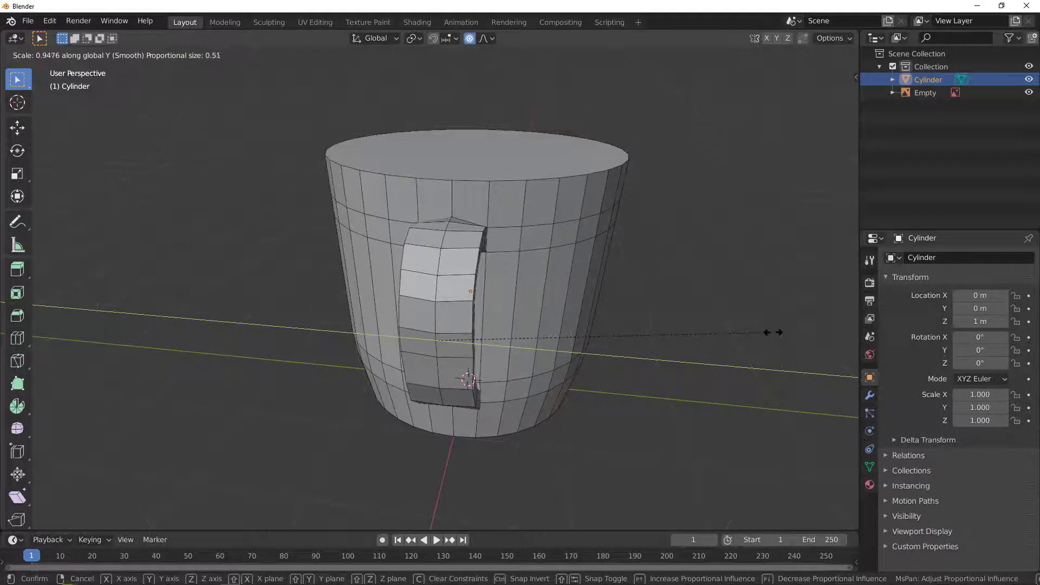
{"action": "scroll", "coordinate": [689, 332], "scroll_direction": "down", "scroll_amount": 4}
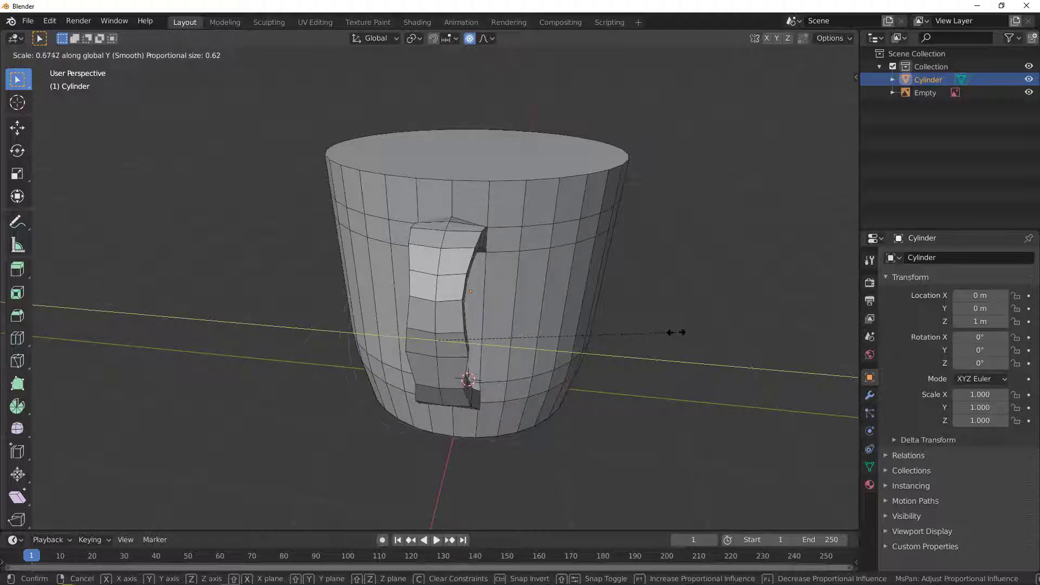
{"action": "left_click", "coordinate": [690, 333]}
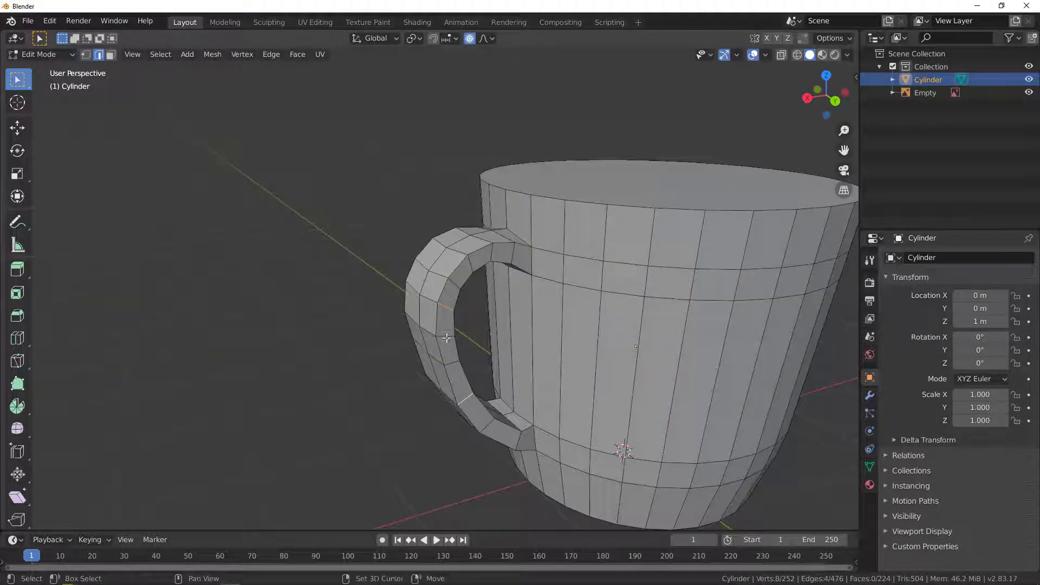
Add the side edges in between on both sides and scale them along Y to about 0.53 with proportional size 0.62
{"action": "left_click", "coordinate": [449, 366], "text": "shift"}
{"action": "middle_click_drag", "start_coordinate": [449, 366], "coordinate": [588, 350]}
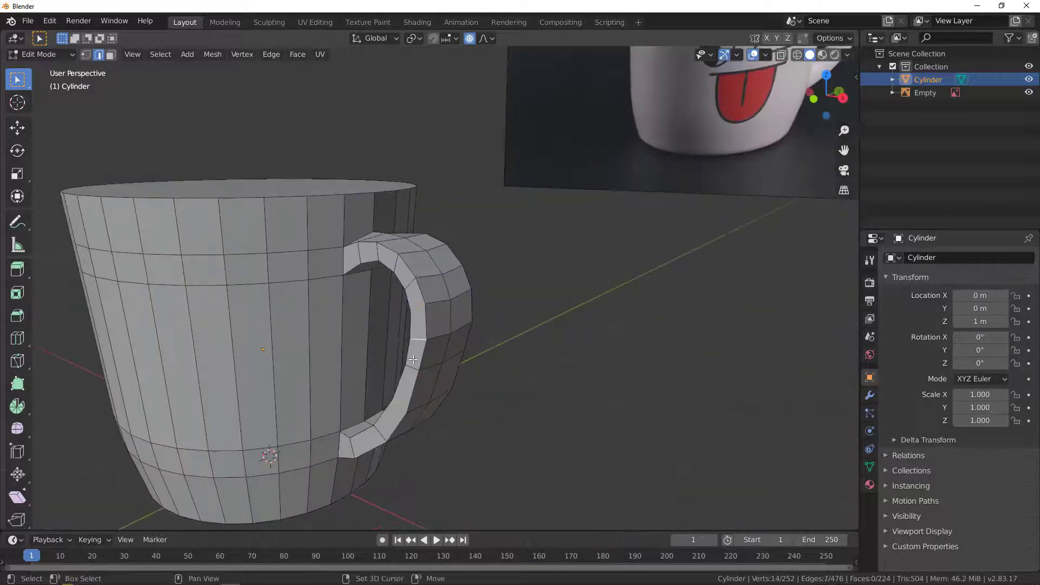
{"action": "middle_click_drag", "start_coordinate": [571, 314], "coordinate": [790, 376]}
{"action": "key", "text": "s"}
{"action": "key", "text": "y"}
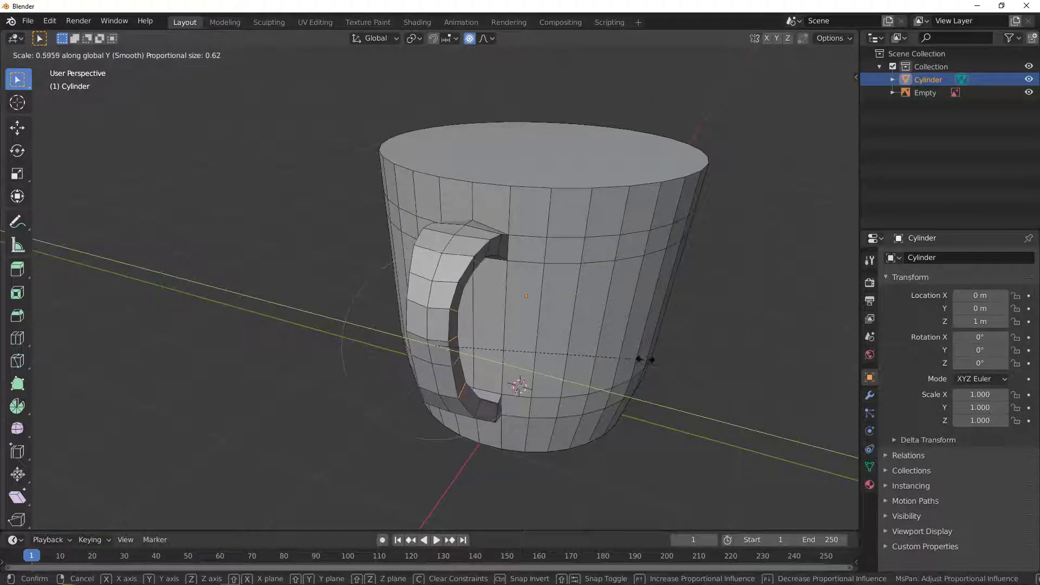
{"action": "left_click", "coordinate": [618, 367]}
Scale down the side edges at the handle's lower joint with a smaller proportional editing radius
{"action": "middle_click_drag", "start_coordinate": [477, 379], "coordinate": [607, 319]}
{"action": "middle_click_drag", "start_coordinate": [482, 345], "coordinate": [445, 418]}
{"action": "left_click", "coordinate": [446, 418]}
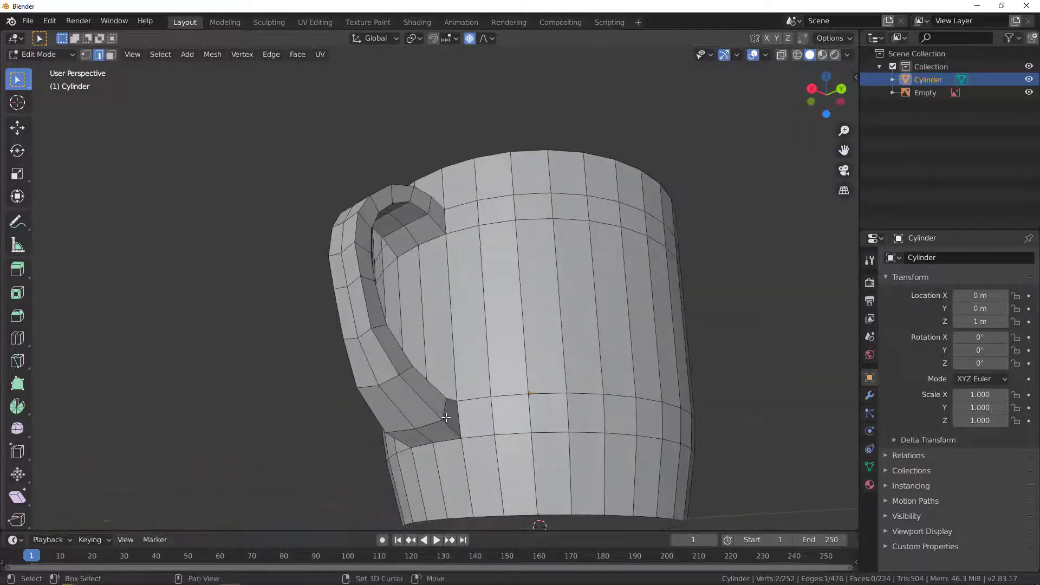
{"action": "middle_click_drag", "start_coordinate": [504, 405], "coordinate": [626, 449]}
{"action": "key", "text": "s"}
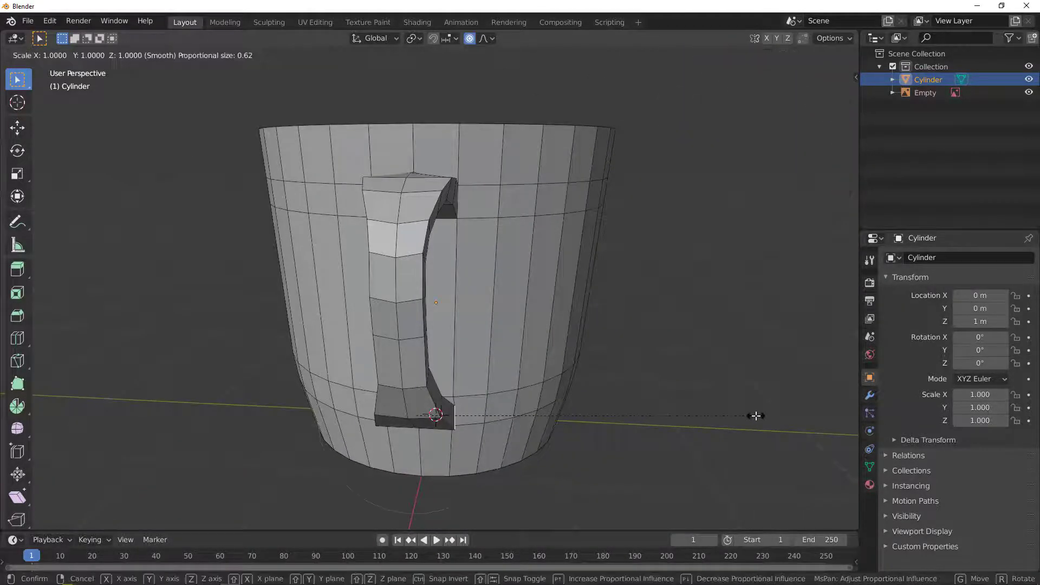
{"action": "key", "text": "y"}
{"action": "key", "text": "y"}
{"action": "key", "text": "y"}
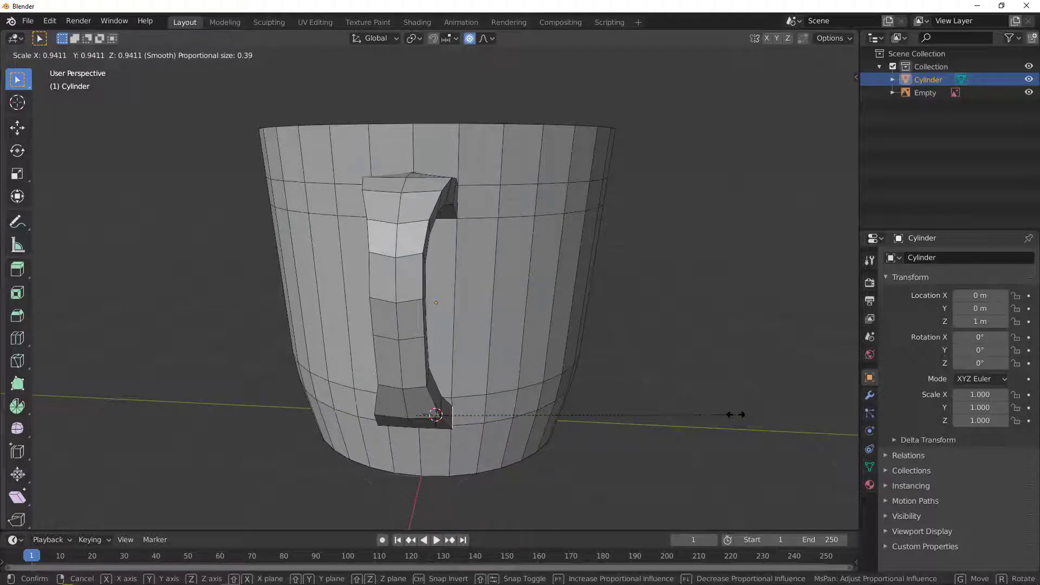
{"action": "left_click", "coordinate": [691, 415]}
Narrow the pair of side edges just above the handle's lower joint along Y with a proportional size of 0.29
{"action": "middle_click_drag", "start_coordinate": [688, 415], "coordinate": [495, 360]}
{"action": "left_click", "coordinate": [436, 402]}
{"action": "middle_click_drag", "start_coordinate": [437, 399], "coordinate": [657, 388]}
{"action": "key", "text": "s"}
{"action": "key", "text": "y"}
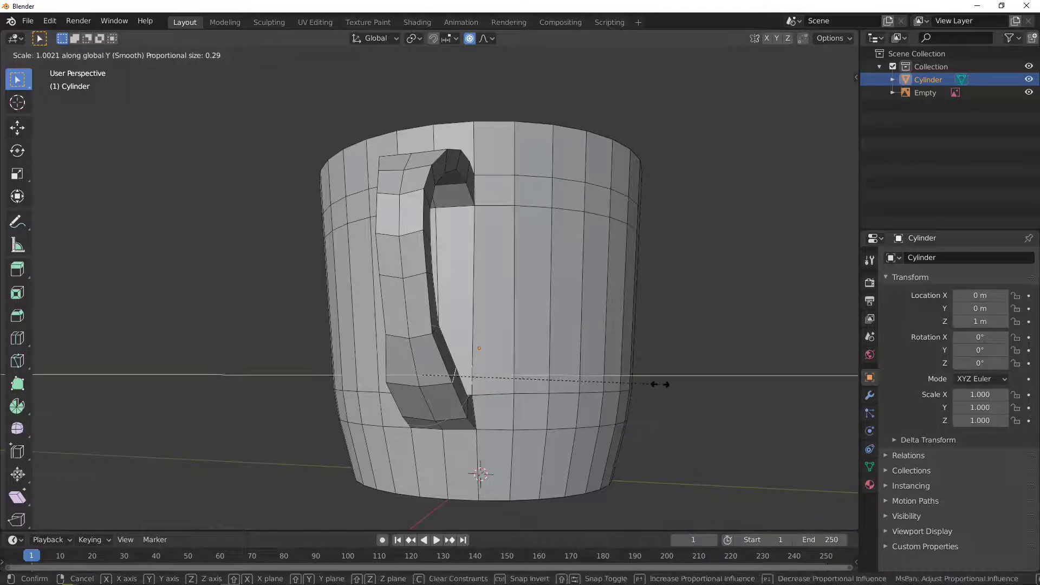
{"action": "left_click", "coordinate": [593, 384]}
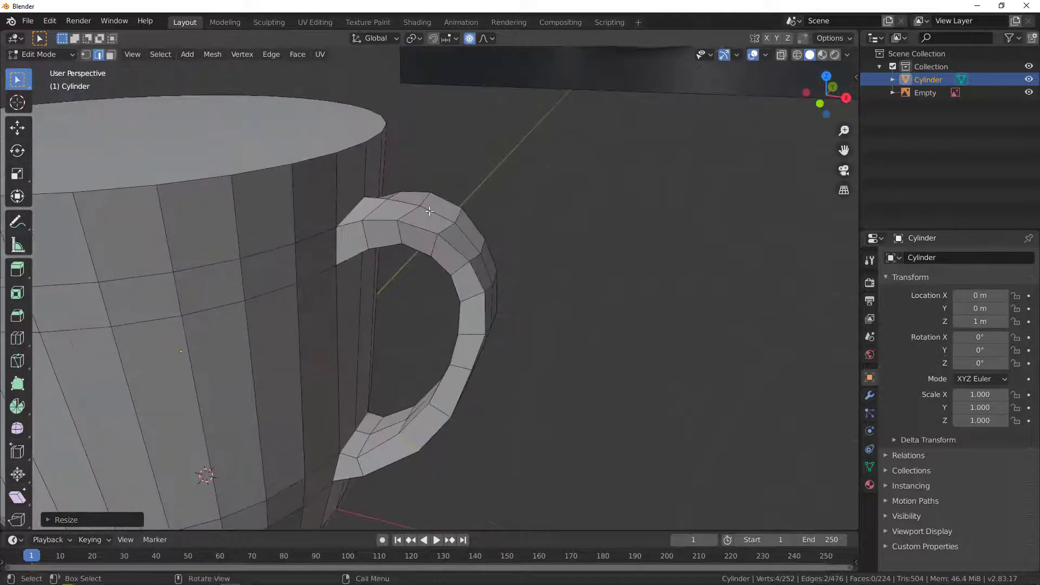
Select an edge on the outer face of the handle's upper arch
{"action": "left_click", "coordinate": [436, 215]}
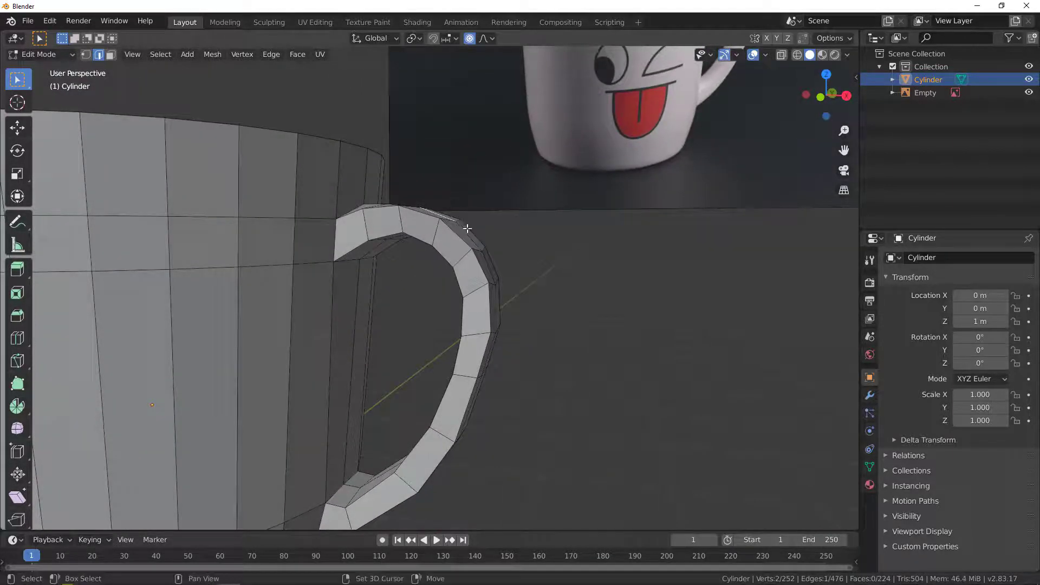
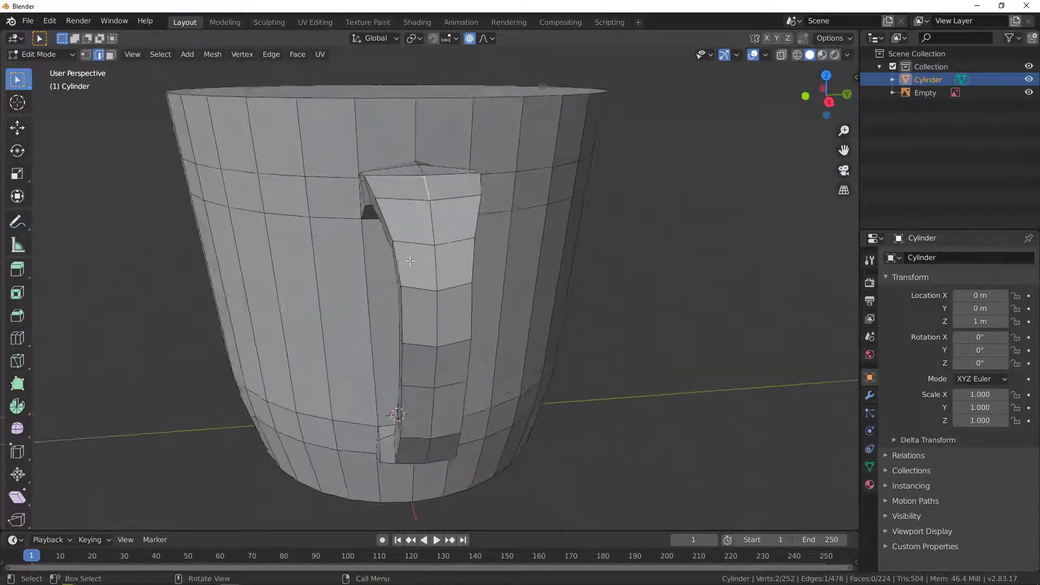
{"action": "mouse_move", "coordinate": [477, 260]}
{"action": "middle_mouse_down", "text": "shift"}
{"action": "mouse_move", "coordinate": [482, 301]}
{"action": "mouse_move", "coordinate": [506, 271]}
{"action": "mouse_move", "coordinate": [462, 250]}
{"action": "middle_mouse_up", "text": "shift"}
{"action": "key", "text": "g"}
{"action": "key", "text": "z"}
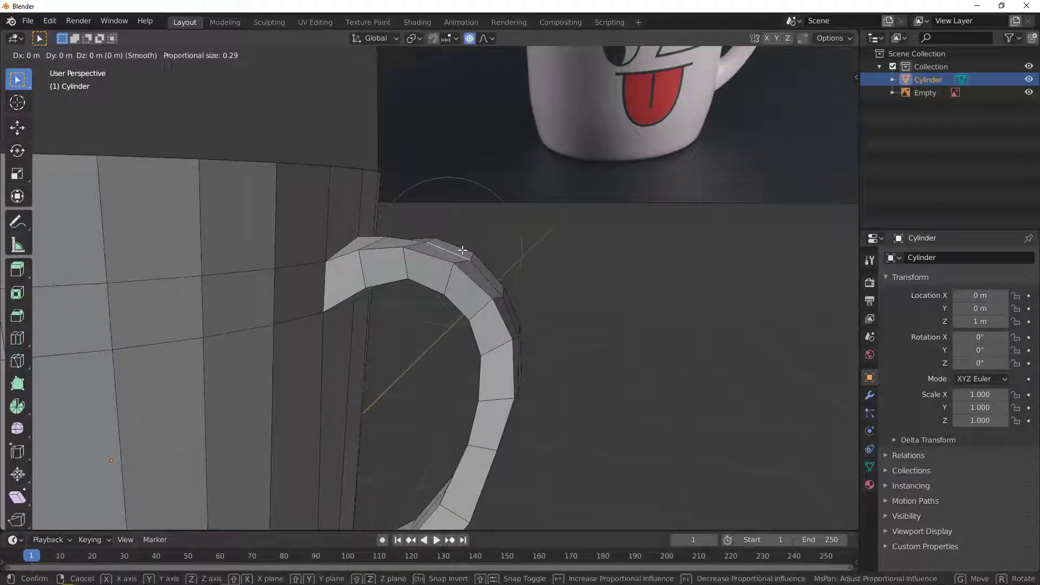
{"action": "key", "text": "Escape"}
Nudge three single vertices along the outer edge of the handle's upper bend slightly outward to even out its curve
{"action": "left_click", "coordinate": [488, 279]}
{"action": "mouse_move", "coordinate": [506, 301]}
{"action": "middle_mouse_down"}
{"action": "mouse_move", "coordinate": [494, 301]}
{"action": "mouse_move", "coordinate": [506, 299]}
{"action": "middle_mouse_up"}
{"action": "key", "text": "1"}
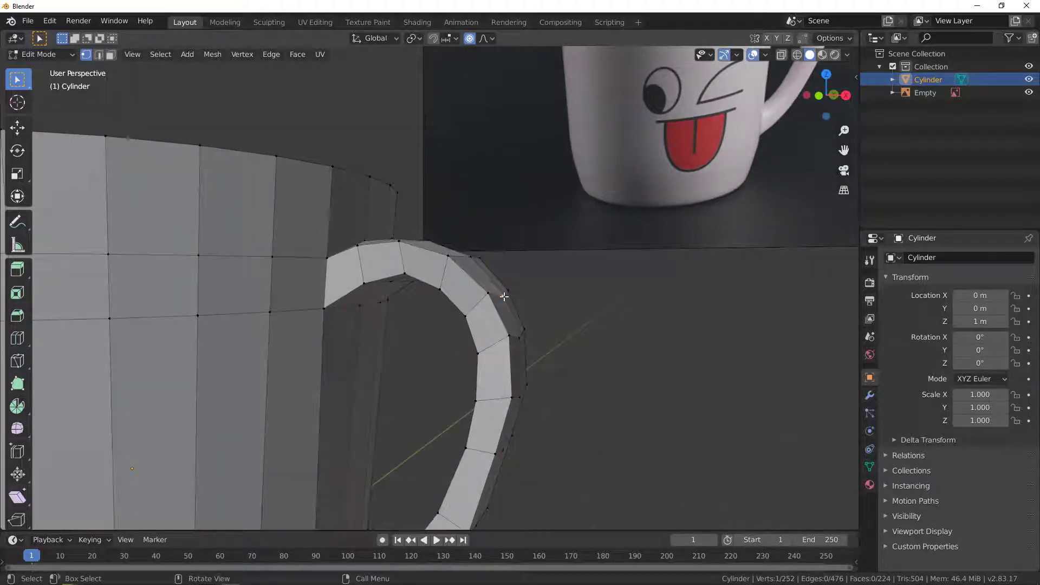
{"action": "key", "text": "g"}
{"action": "left_click", "coordinate": [506, 290]}
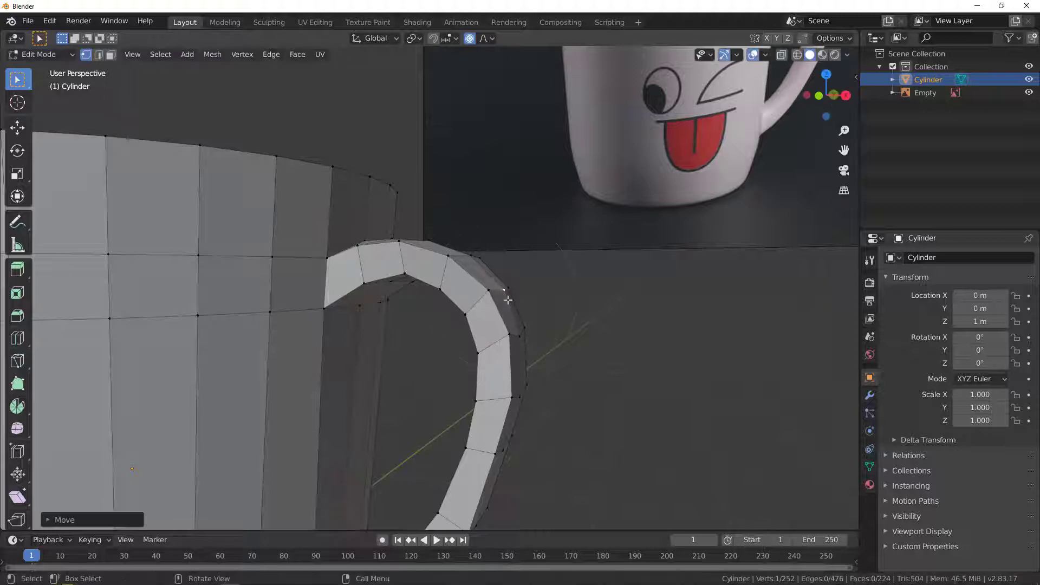
{"action": "left_click", "coordinate": [519, 335]}
{"action": "key", "text": "g"}
{"action": "left_click", "coordinate": [521, 336]}
{"action": "left_click", "coordinate": [521, 398]}
{"action": "key", "text": "g"}
{"action": "left_click", "coordinate": [528, 397]}
Nudge the vertices along the handle's outer edge on the opposite side of the mug slightly outward
{"action": "middle_click_drag", "start_coordinate": [530, 397], "coordinate": [336, 408]}
{"action": "middle_click_drag", "start_coordinate": [550, 411], "coordinate": [511, 372]}
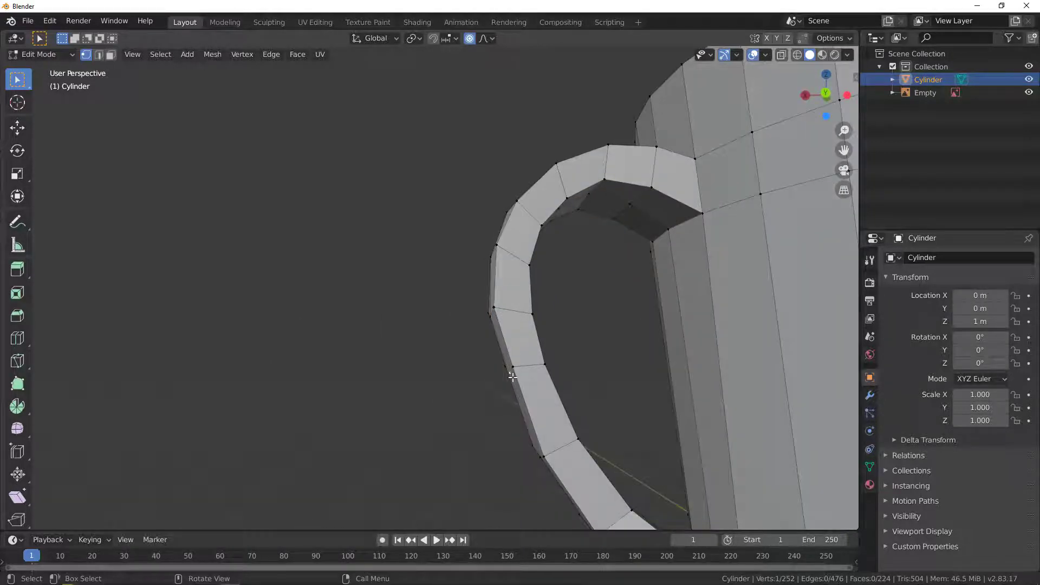
{"action": "key", "text": "g"}
{"action": "left_click", "coordinate": [531, 451]}
{"action": "middle_click_drag", "start_coordinate": [531, 451], "coordinate": [541, 460]}
{"action": "left_click", "coordinate": [541, 460]}
{"action": "key", "text": "g"}
{"action": "left_click", "coordinate": [533, 461]}
Inset the mug's top face to leave a narrow rim around the opening
{"action": "scroll", "coordinate": [533, 460], "scroll_direction": "down", "scroll_amount": 3}
{"action": "middle_click_drag", "start_coordinate": [452, 385], "coordinate": [720, 376]}
{"action": "scroll", "coordinate": [541, 302], "scroll_direction": "up", "scroll_amount": 2}
{"action": "middle_click_drag", "start_coordinate": [541, 302], "coordinate": [437, 340]}
{"action": "scroll", "coordinate": [437, 353], "scroll_direction": "down", "scroll_amount": 3}
{"action": "key", "text": "3"}
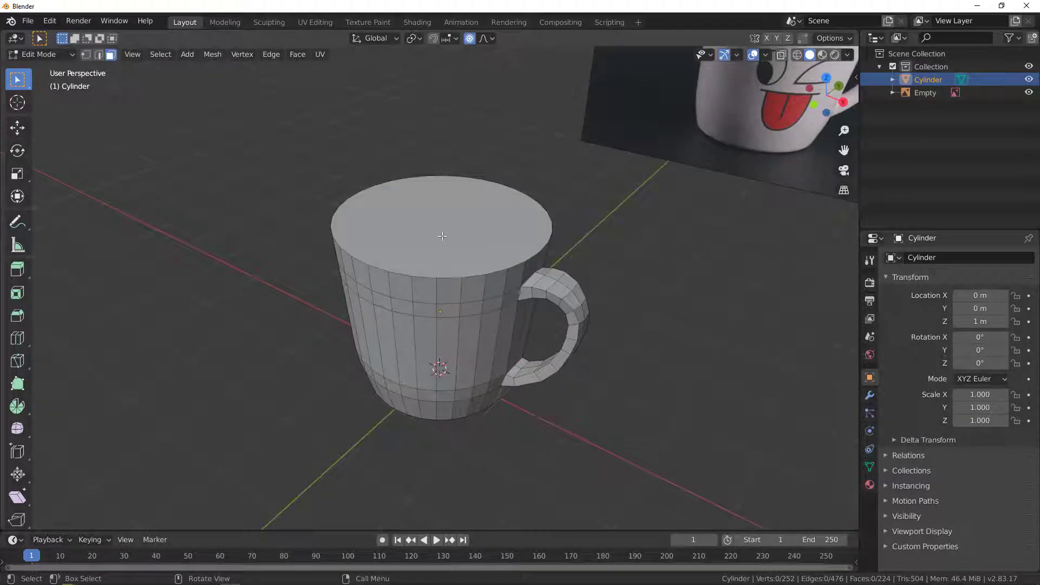
{"action": "left_click", "coordinate": [443, 236]}
{"action": "key", "text": "i"}
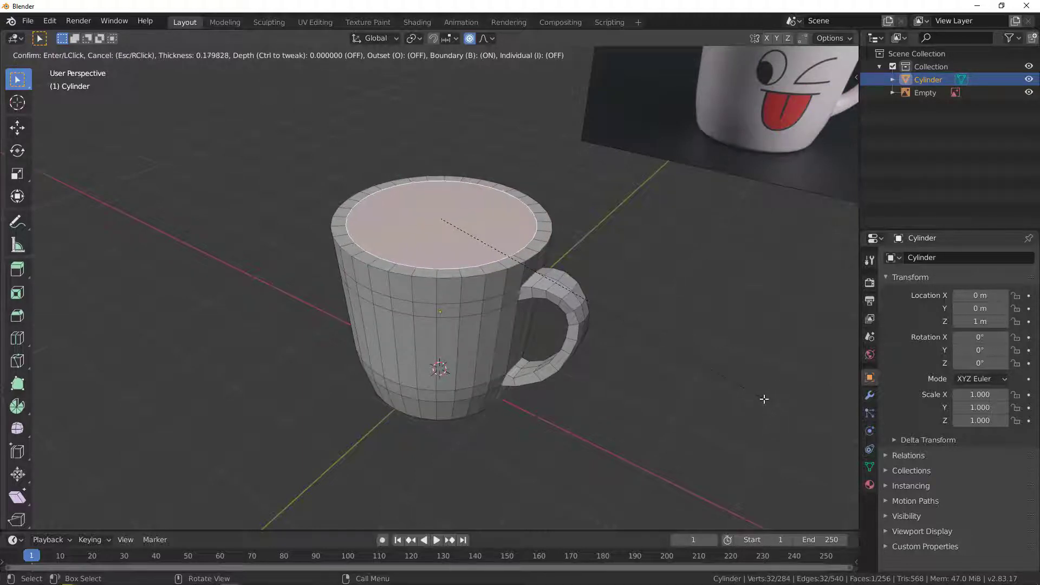
{"action": "left_click", "coordinate": [435, 365]}
{"action": "middle_click_drag", "start_coordinate": [435, 365], "coordinate": [506, 323]}
Extrude the inset top face down into the mug and raise it along Z to just above the base, checking in front wireframe view
{"action": "key", "text": "e"}
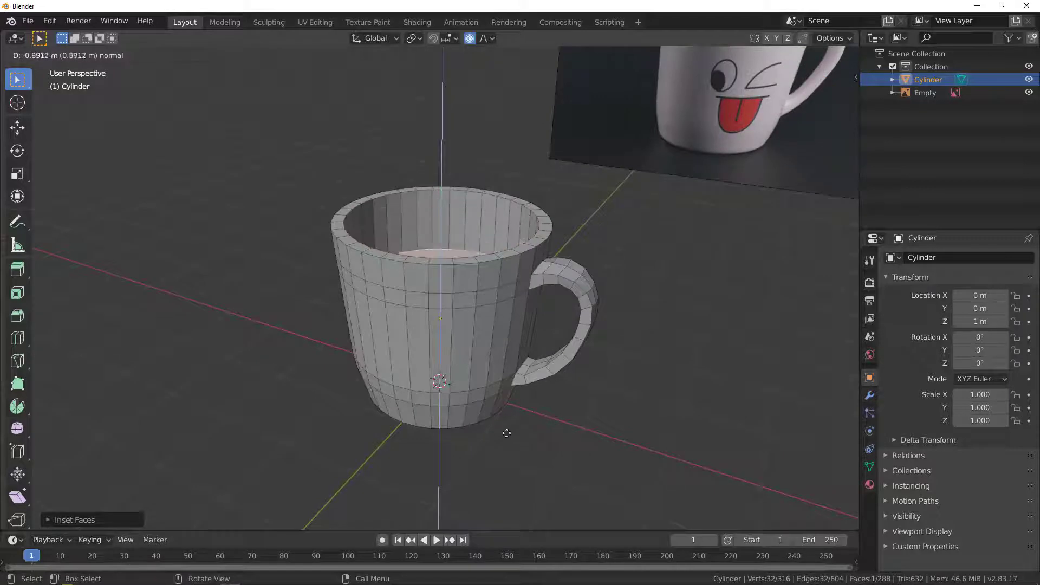
{"action": "left_click", "coordinate": [508, 502]}
{"action": "middle_click_drag", "start_coordinate": [506, 510], "coordinate": [494, 324]}
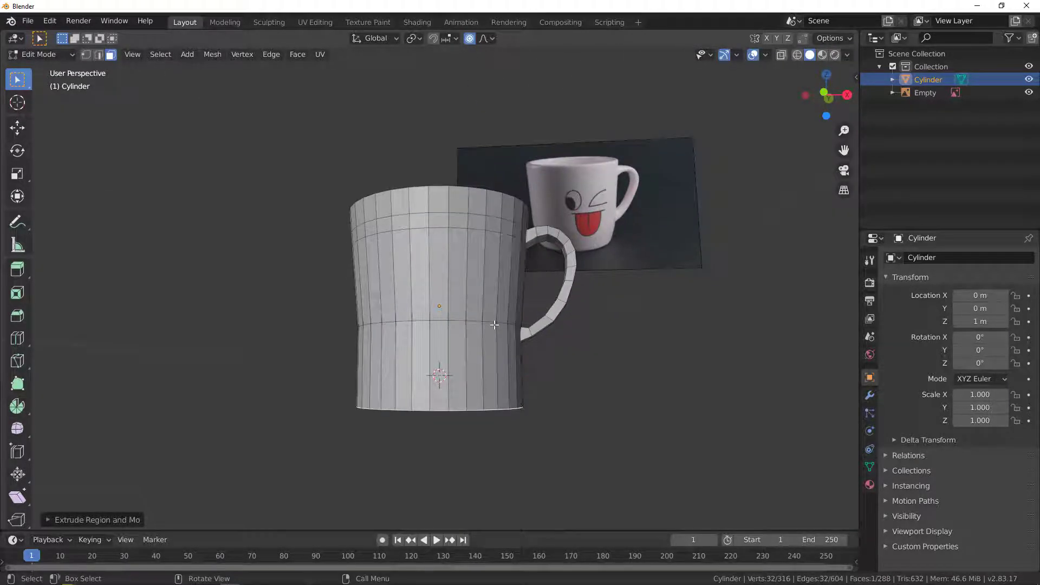
{"action": "key", "text": "KP_1"}
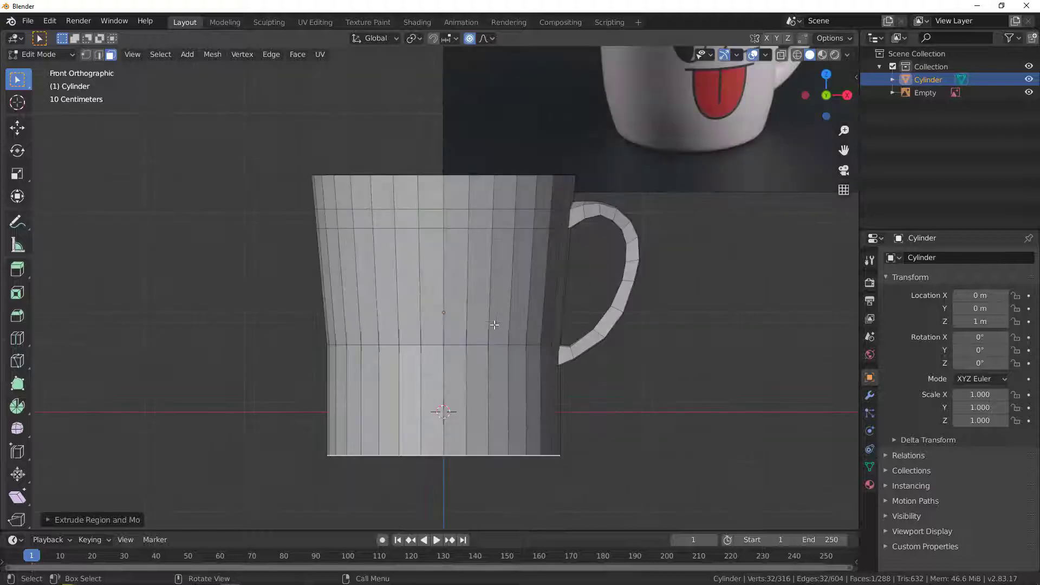
{"action": "key", "text": "z"}
{"action": "left_click", "coordinate": [394, 336]}
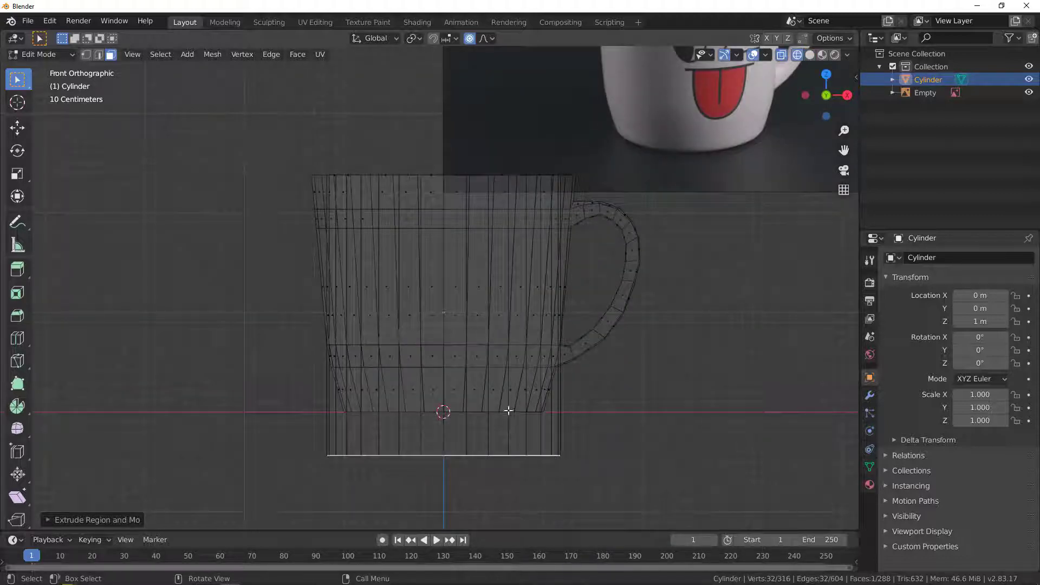
{"action": "key", "text": "g"}
{"action": "key", "text": "z"}
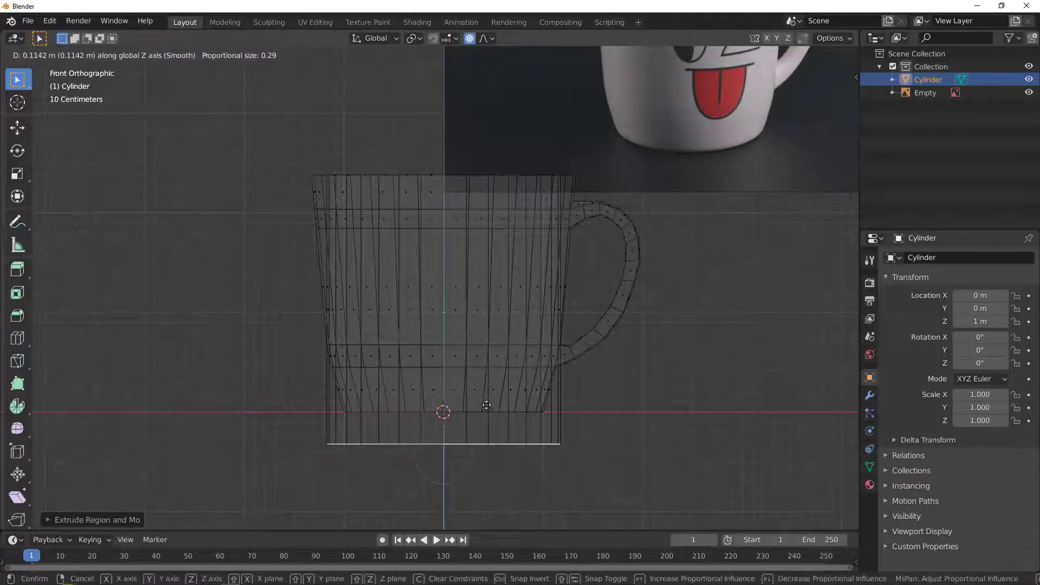
{"action": "left_click", "coordinate": [484, 330]}
Turn off proportional editing and scale the mug's inner floor face to about 0.78
{"action": "key", "text": "s"}
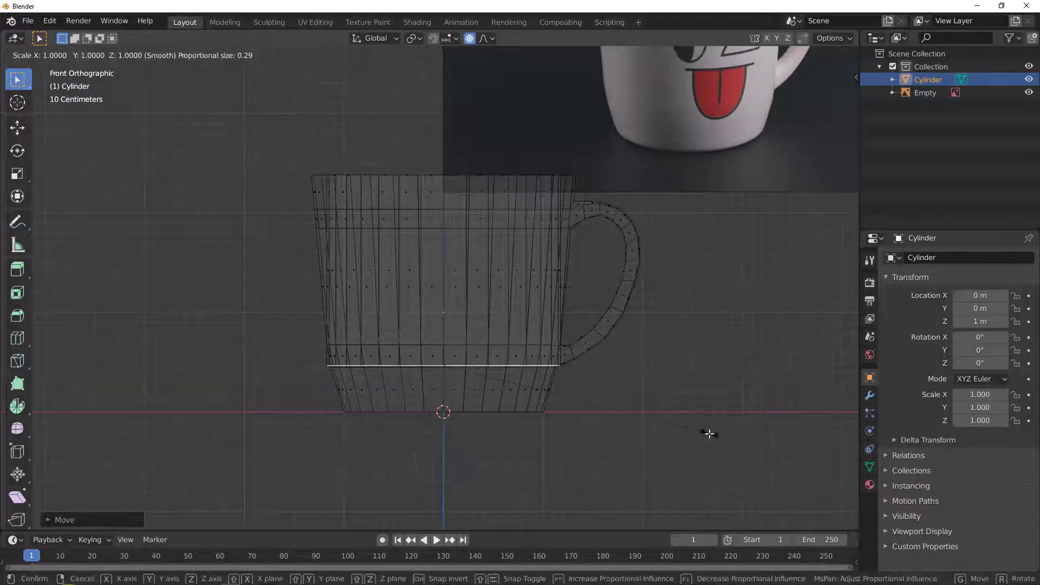
{"action": "key", "text": "Escape"}
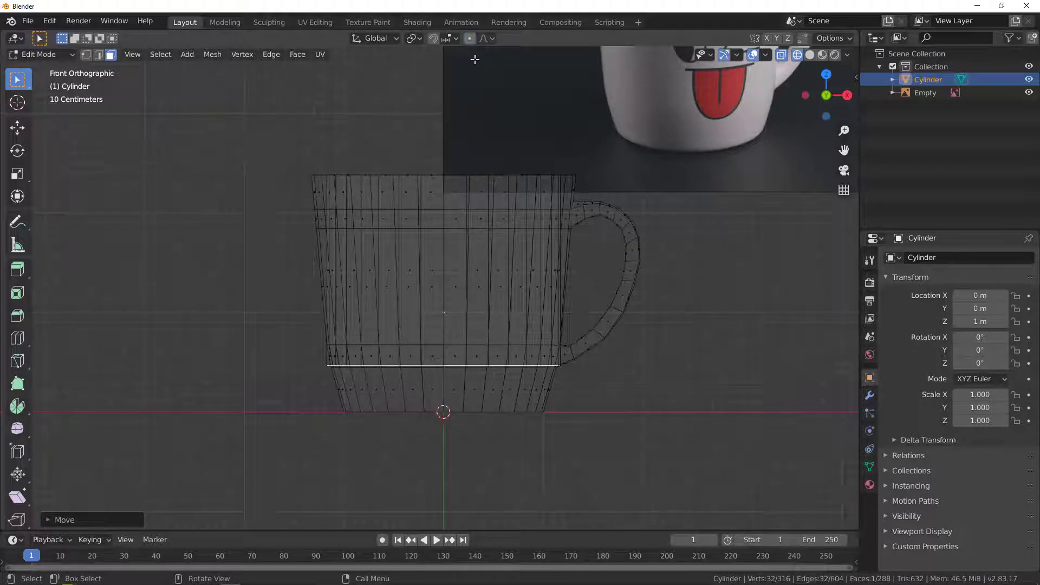
{"action": "key", "text": "s"}
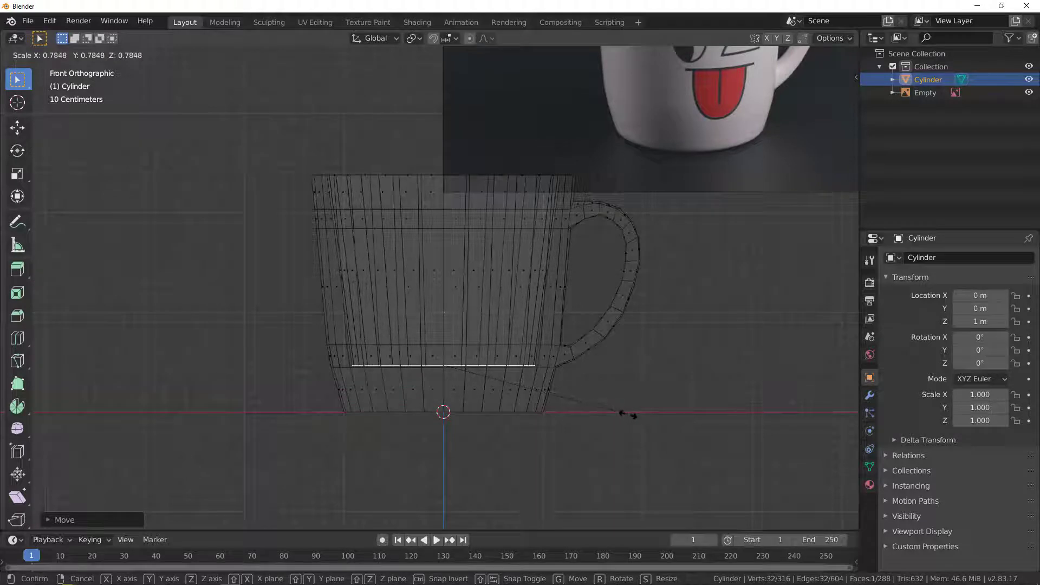
{"action": "left_click", "coordinate": [628, 414]}
Return to solid shading and inset the inner floor face to about half its diameter
{"action": "mouse_move", "coordinate": [628, 414]}
{"action": "middle_mouse_down"}
{"action": "mouse_move", "coordinate": [483, 242]}
{"action": "mouse_move", "coordinate": [462, 353]}
{"action": "middle_mouse_up"}
{"action": "key", "text": "z"}
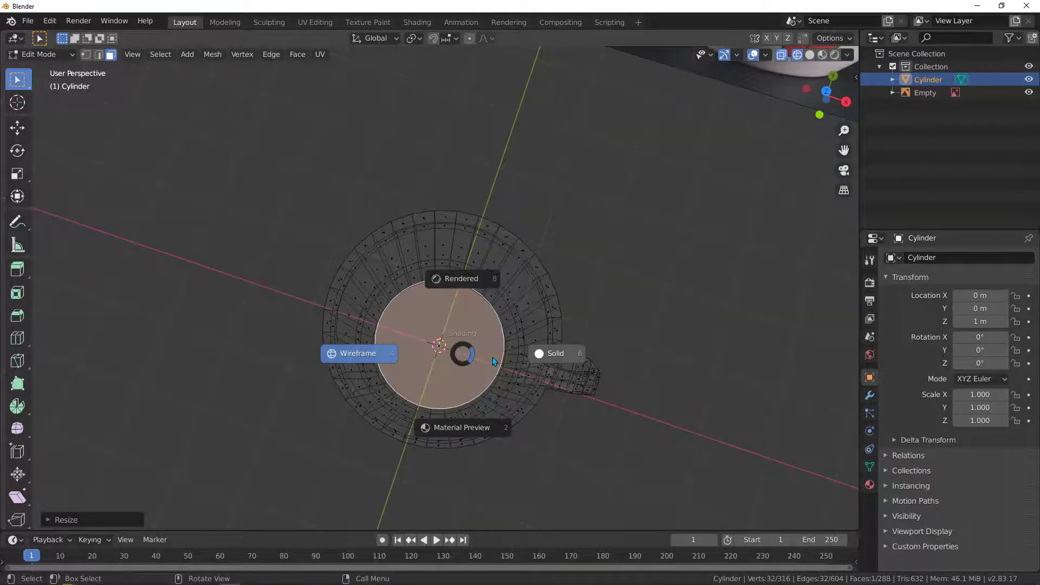
{"action": "left_click", "coordinate": [558, 354]}
{"action": "mouse_move", "coordinate": [558, 354]}
{"action": "middle_mouse_down"}
{"action": "mouse_move", "coordinate": [461, 342]}
{"action": "mouse_move", "coordinate": [479, 320]}
{"action": "middle_mouse_up"}
{"action": "scroll", "coordinate": [475, 282], "scroll_direction": "up", "scroll_amount": 2}
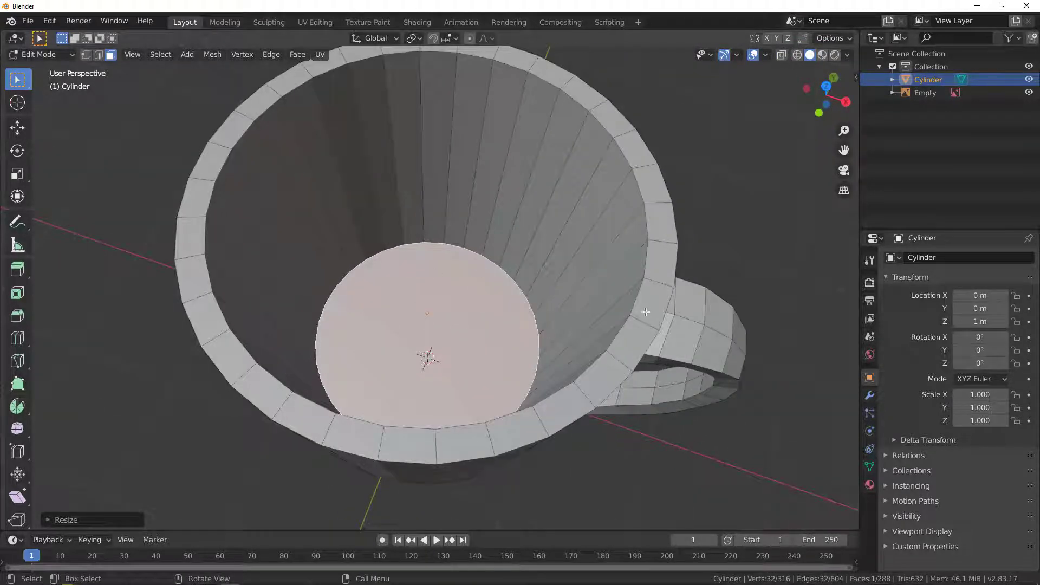
{"action": "key", "text": "i"}
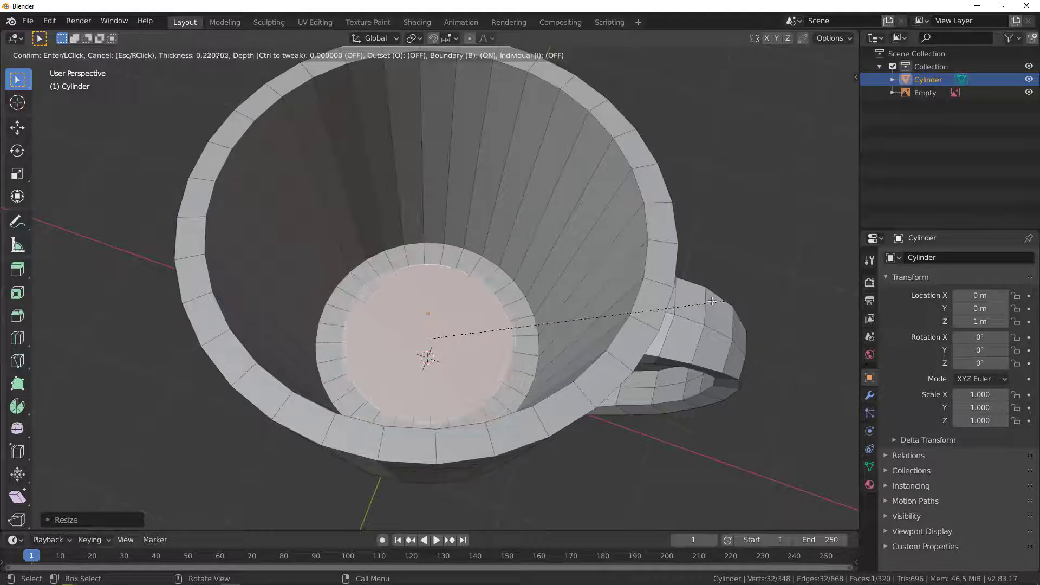
{"action": "left_click", "coordinate": [697, 301]}
Delete the small central floor face inside the mug and grid fill the open edge loop
{"action": "middle_click_drag", "start_coordinate": [476, 325], "coordinate": [479, 326]}
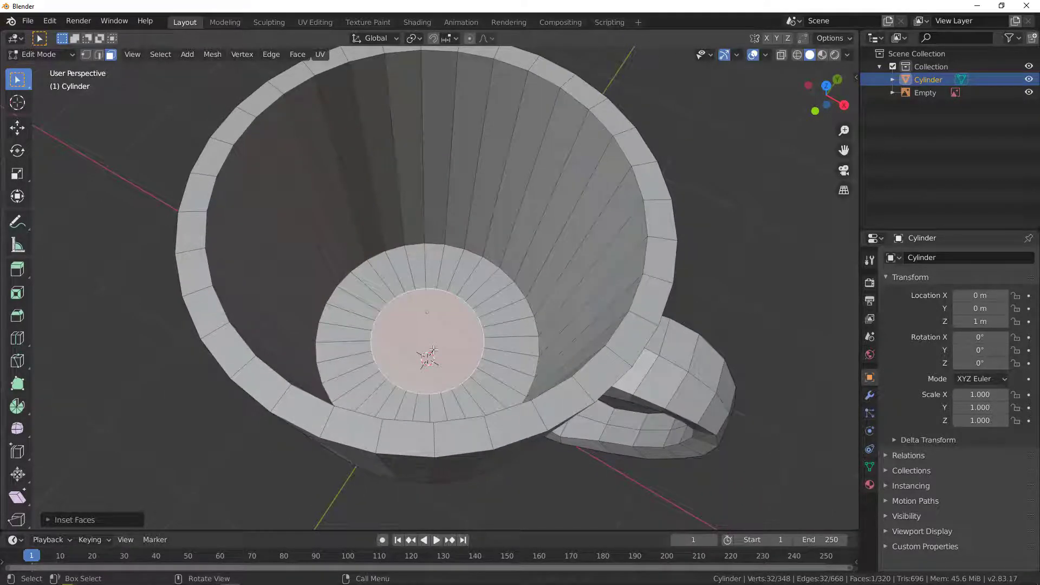
{"action": "key", "text": "x"}
{"action": "left_click", "coordinate": [434, 350]}
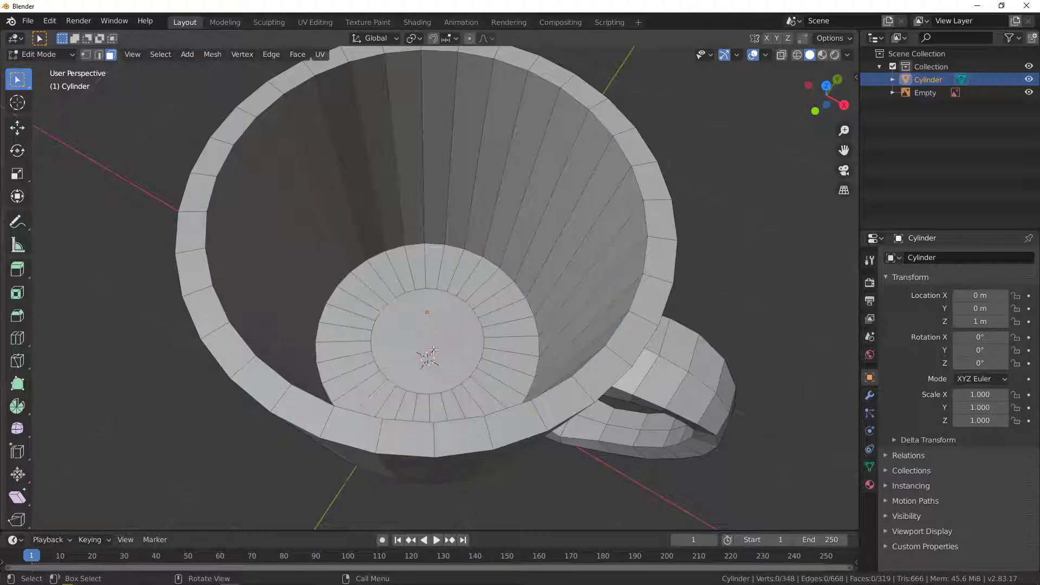
{"action": "middle_click_drag", "start_coordinate": [433, 351], "coordinate": [400, 307]}
{"action": "key", "text": "2"}
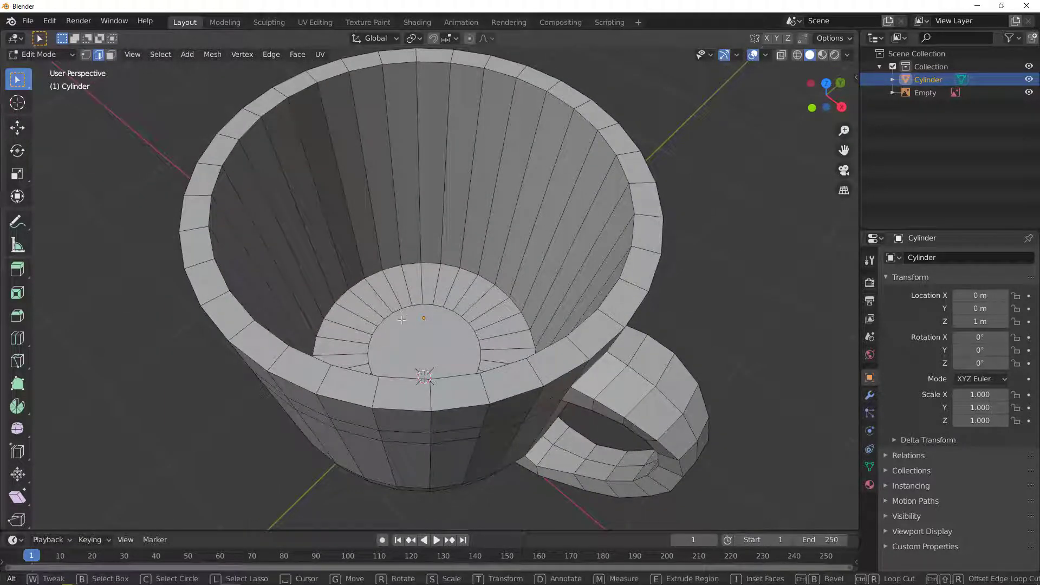
{"action": "left_click", "coordinate": [397, 309], "text": "alt"}
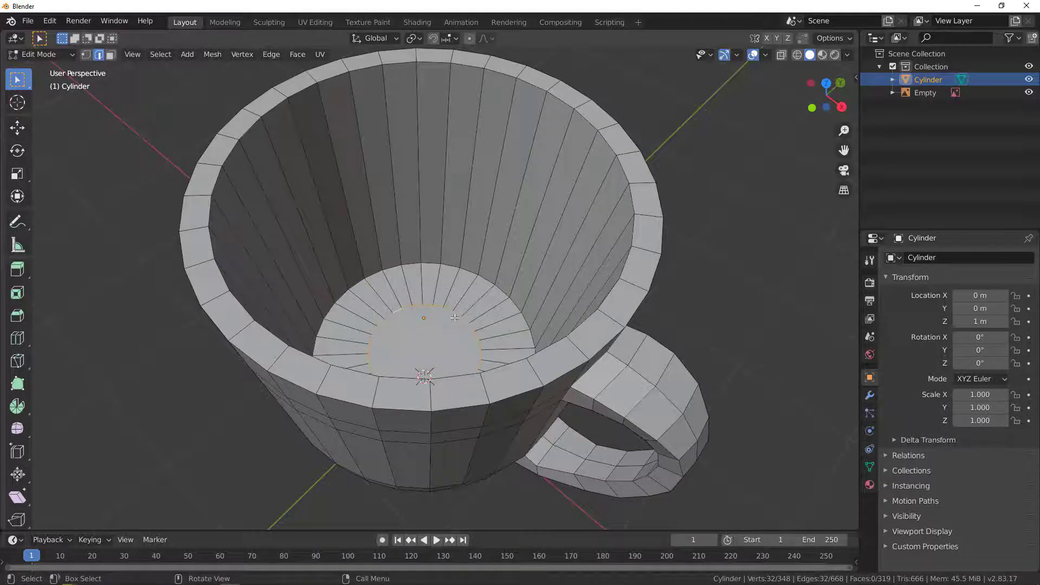
{"action": "middle_click_drag", "start_coordinate": [457, 321], "coordinate": [406, 293]}
{"action": "left_click", "coordinate": [298, 54]}
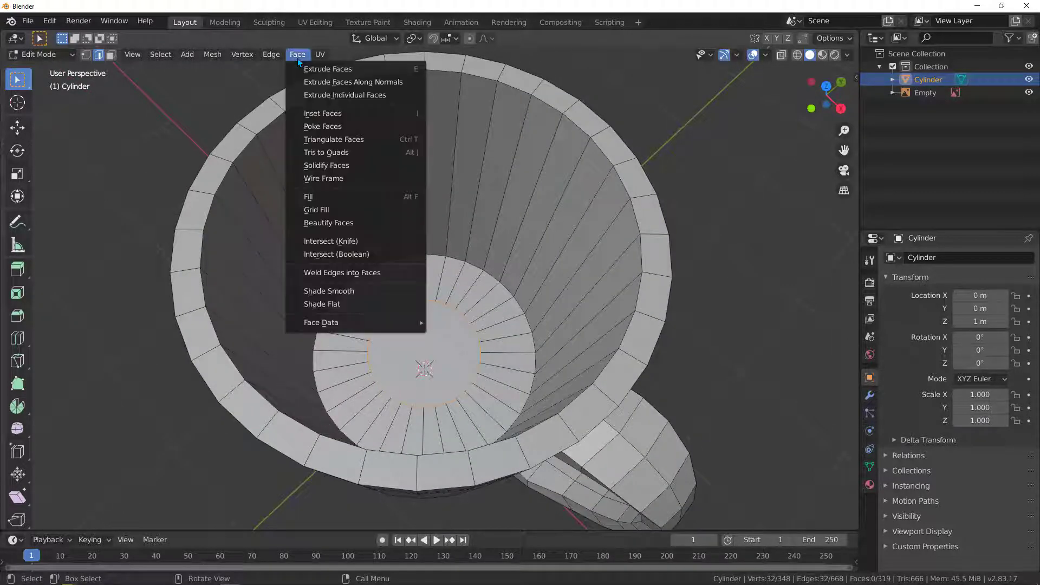
{"action": "left_click", "coordinate": [315, 210]}
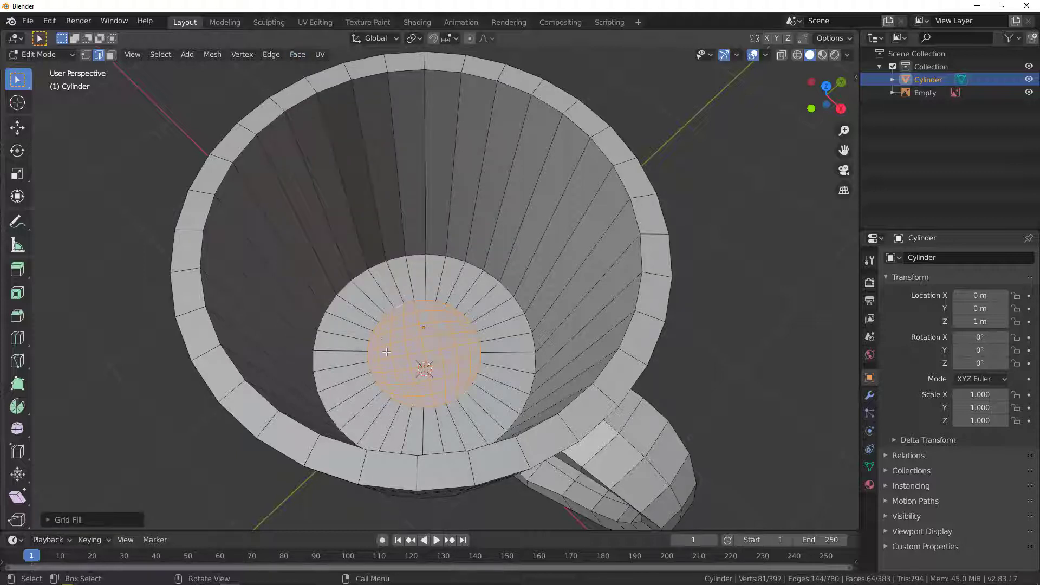
Bevel the edge loop where the inner wall meets the floor with 4 segments and a width of about 0.23 m
{"action": "middle_click_drag", "start_coordinate": [415, 346], "coordinate": [671, 355]}
{"action": "key", "text": "ctrl"}
{"action": "key", "text": "ctrl+b"}
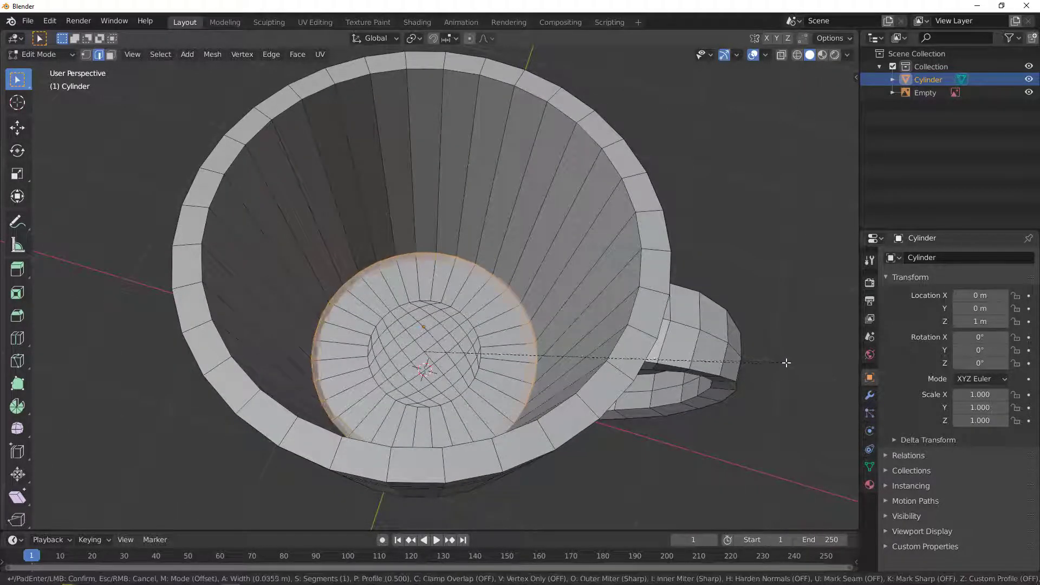
{"action": "scroll", "coordinate": [803, 361], "scroll_direction": "up", "scroll_amount": 3}
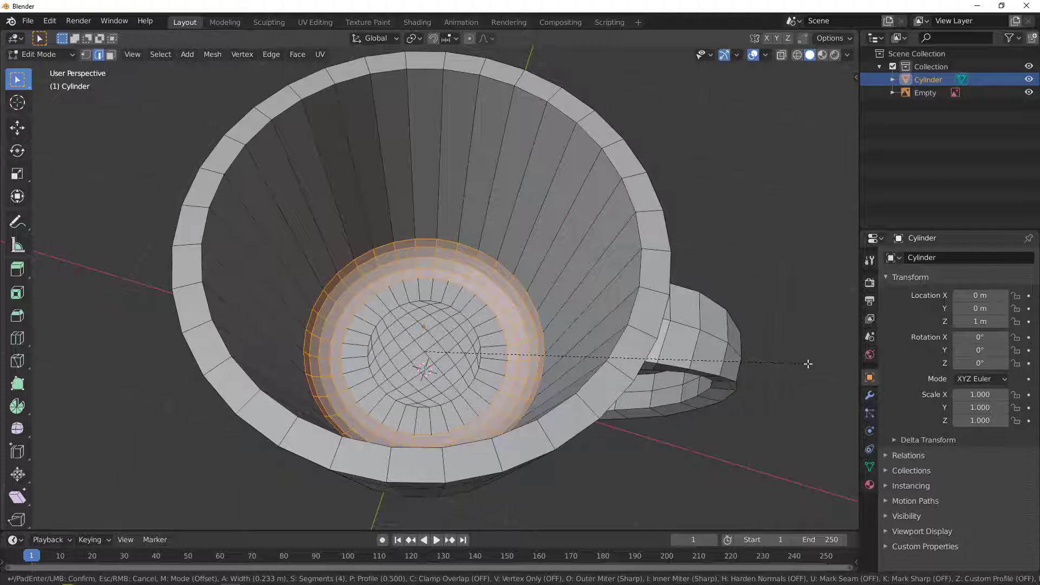
{"action": "left_click", "coordinate": [807, 361]}
Inset the face on the underside of the mug by about 0.53 m
{"action": "middle_click_drag", "start_coordinate": [807, 362], "coordinate": [477, 360]}
{"action": "key", "text": "3"}
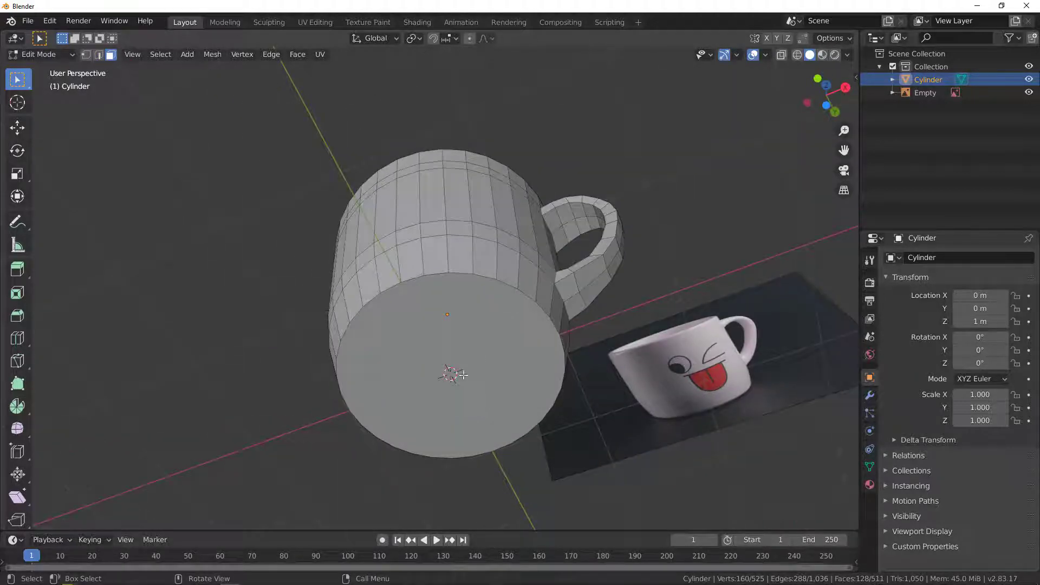
{"action": "left_click", "coordinate": [443, 370]}
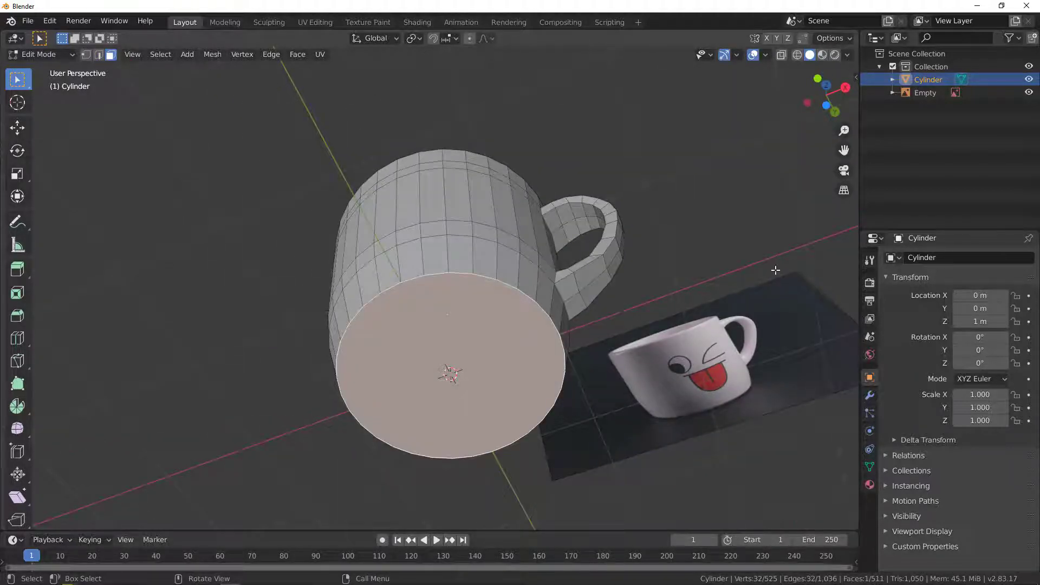
{"action": "key", "text": "i"}
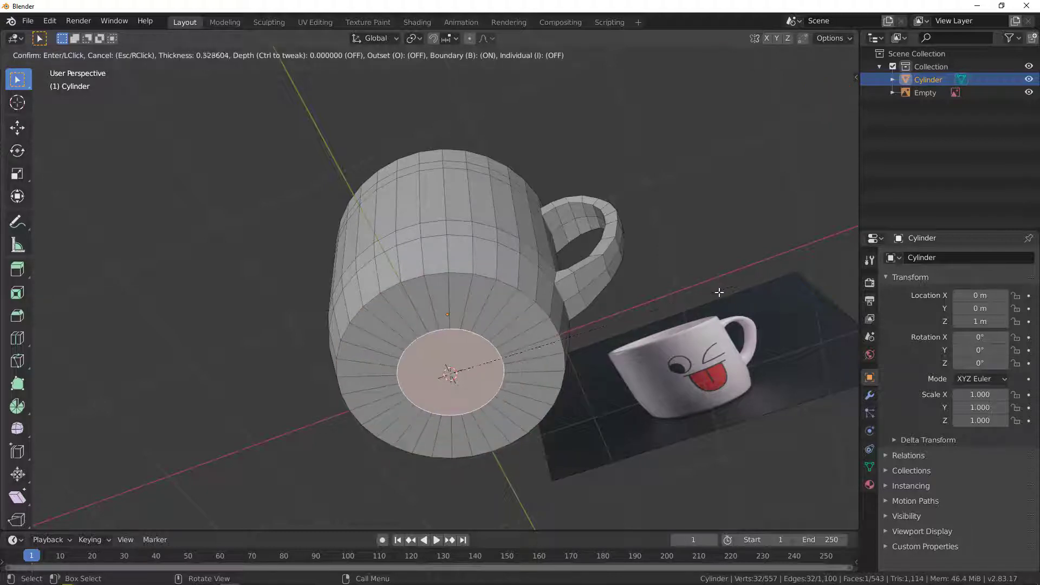
{"action": "left_click", "coordinate": [719, 292]}
Delete the central face on the mug's underside and grid fill the open edge loop
{"action": "key", "text": "x"}
{"action": "left_click", "coordinate": [669, 323]}
{"action": "key", "text": "2"}
{"action": "left_click", "coordinate": [444, 329], "text": "alt"}
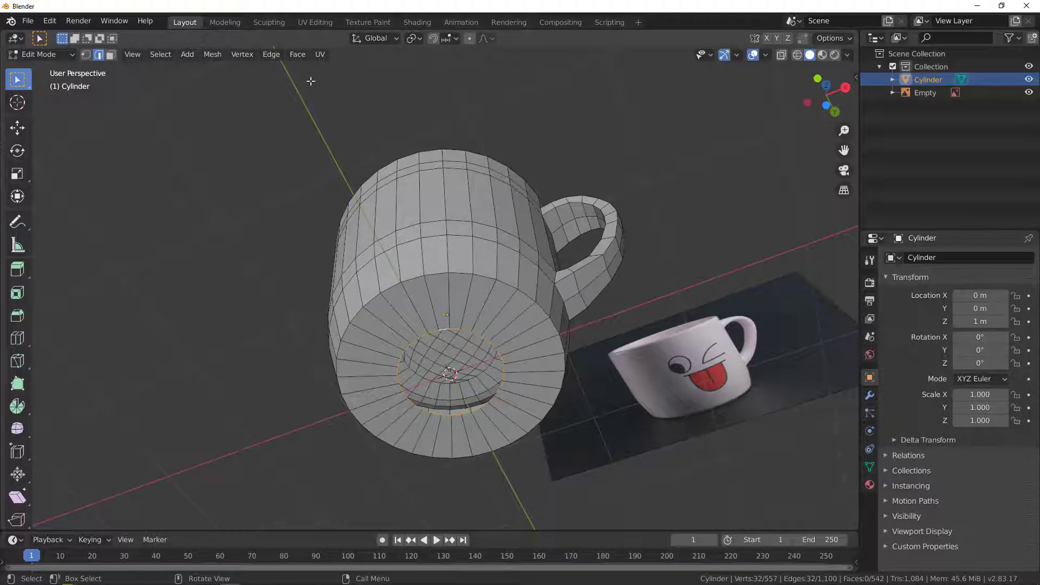
{"action": "left_click", "coordinate": [298, 54]}
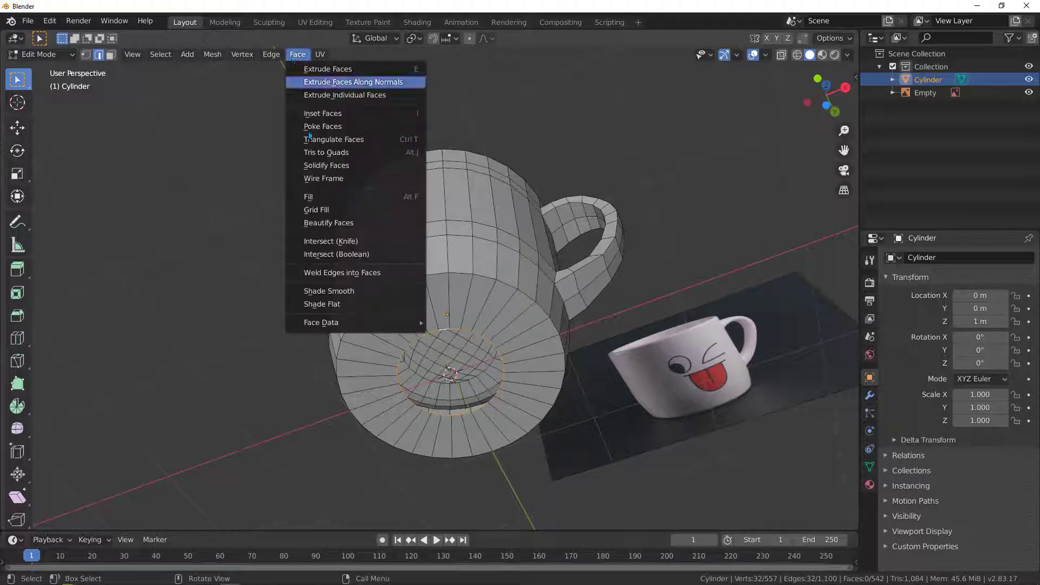
{"action": "left_click", "coordinate": [316, 210]}
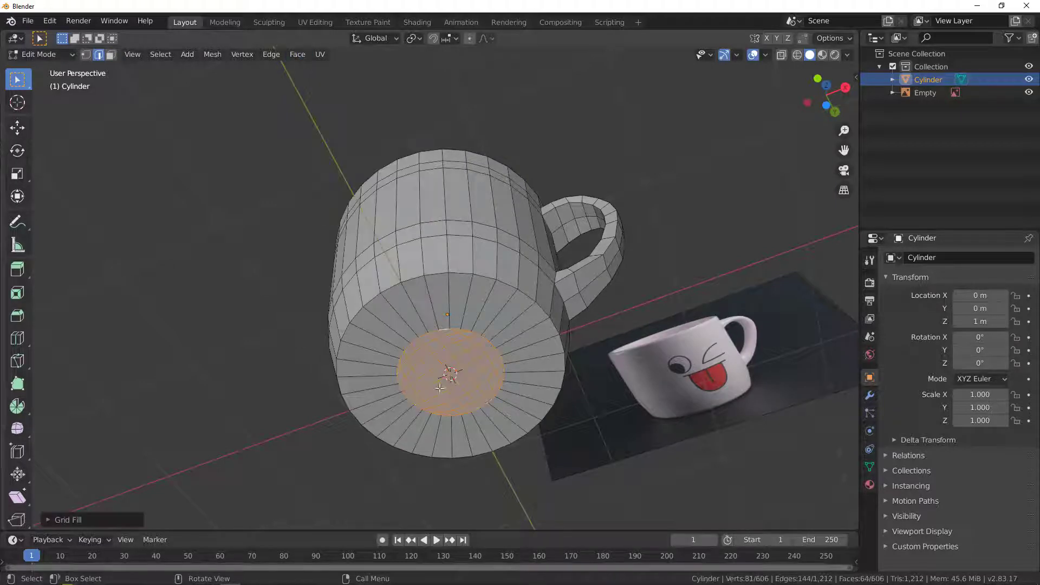
Bevel the mug's outer bottom edge loop with 3 segments and a width of about 0.06 m
{"action": "left_click", "coordinate": [410, 276], "text": "alt"}
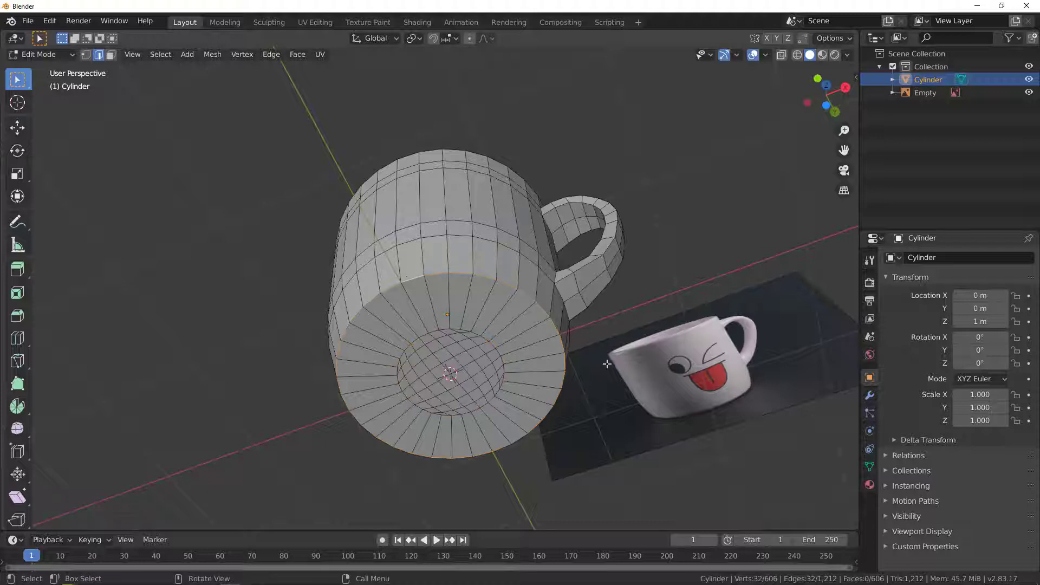
{"action": "key", "text": "ctrl+b"}
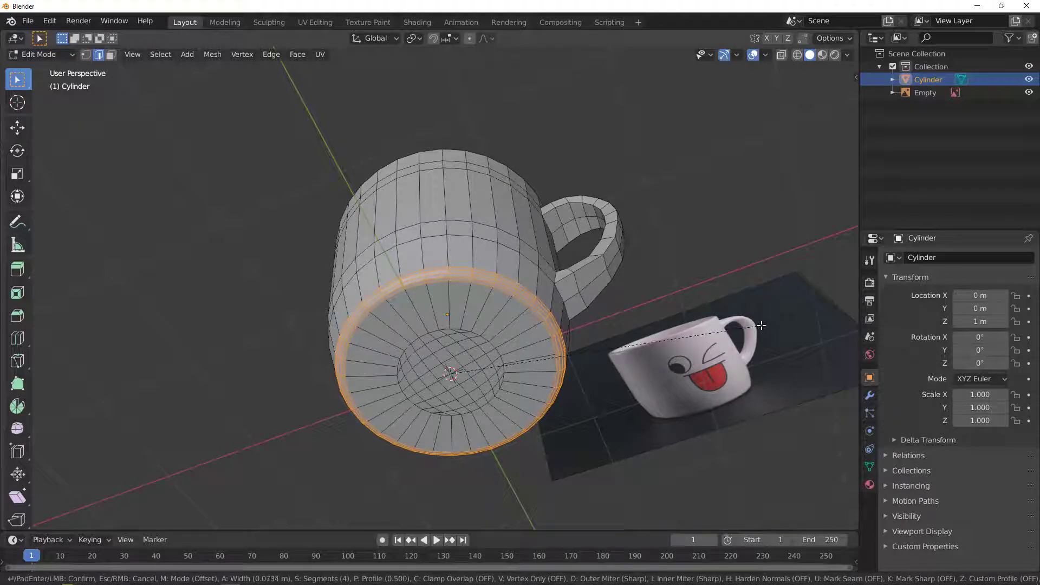
{"action": "scroll", "coordinate": [759, 326], "scroll_direction": "up", "scroll_amount": 1}
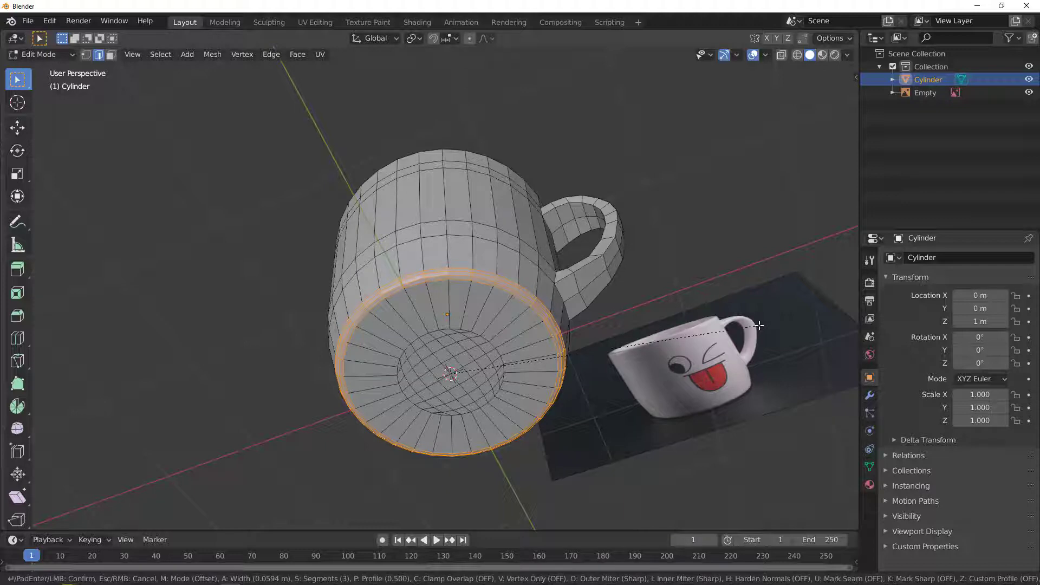
{"action": "scroll", "coordinate": [759, 326], "scroll_direction": "down", "scroll_amount": 1}
{"action": "left_click", "coordinate": [759, 325]}
{"action": "middle_click_drag", "start_coordinate": [759, 326], "coordinate": [394, 173]}
{"action": "scroll", "coordinate": [394, 174], "scroll_direction": "down", "scroll_amount": 3}
{"action": "middle_click_drag", "start_coordinate": [389, 230], "coordinate": [409, 189]}
{"action": "scroll", "coordinate": [419, 311], "scroll_direction": "up", "scroll_amount": 2}
{"action": "middle_click_drag", "start_coordinate": [419, 311], "coordinate": [449, 310]}
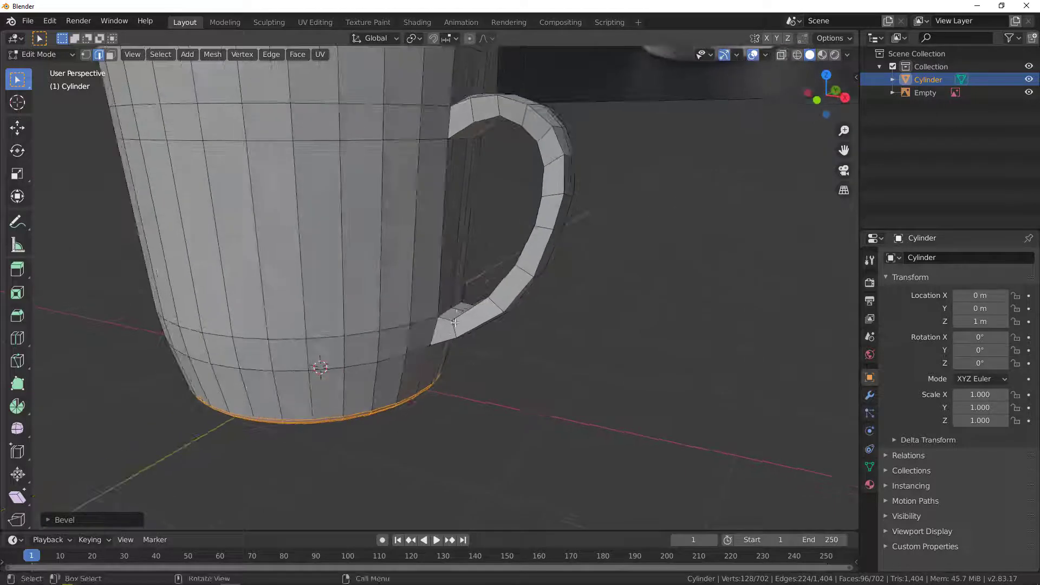
Add a loop cut around the handle's lower end, close to where it meets the mug body
{"action": "scroll", "coordinate": [449, 309], "scroll_direction": "up", "scroll_amount": 2}
{"action": "key", "text": "ctrl+r"}
{"action": "left_click", "coordinate": [443, 326]}
{"action": "left_click", "coordinate": [442, 326]}
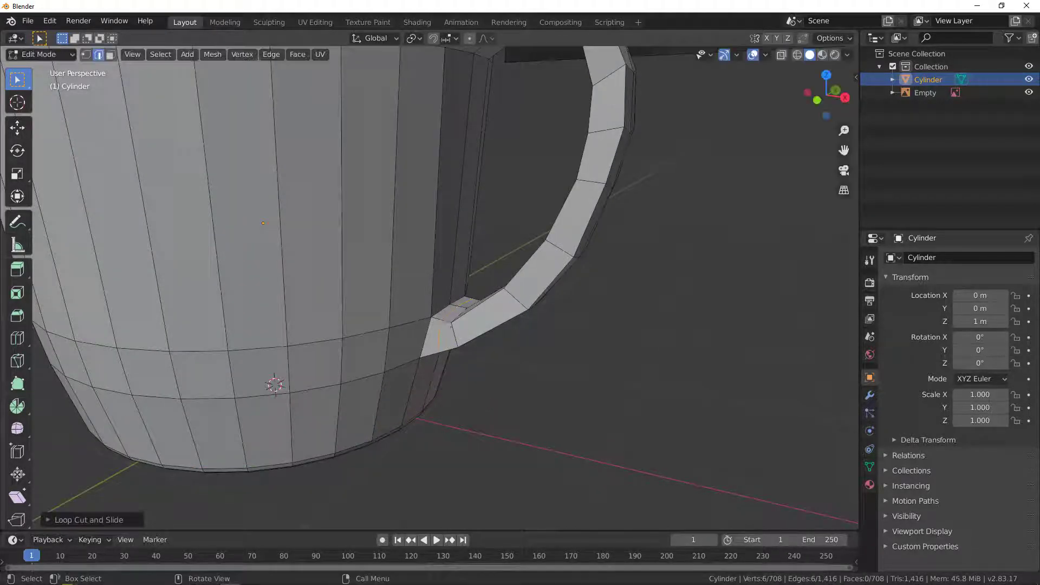
{"action": "middle_click_drag", "start_coordinate": [443, 325], "coordinate": [460, 305]}
{"action": "scroll", "coordinate": [469, 174], "scroll_direction": "down", "scroll_amount": 2}
Add a loop cut around the handle's upper end near the mug body, with an edge slide of about 0.05
{"action": "middle_click_drag", "start_coordinate": [469, 174], "coordinate": [420, 261], "text": "shift"}
{"action": "key", "text": "ctrl+r"}
{"action": "left_click", "coordinate": [426, 236]}
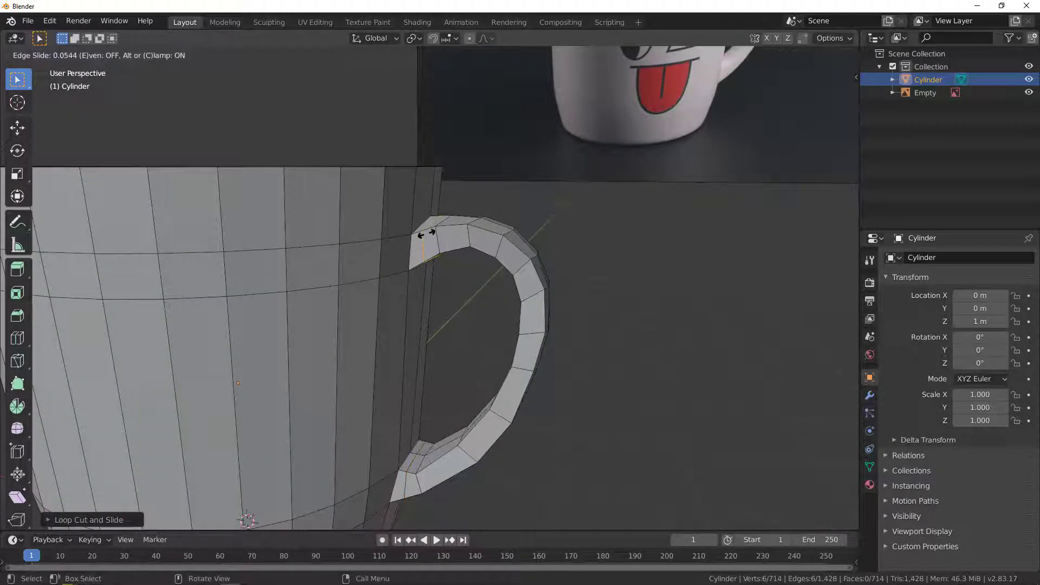
{"action": "left_click", "coordinate": [425, 233]}
{"action": "scroll", "coordinate": [425, 233], "scroll_direction": "down", "scroll_amount": 1}
Add 2 evenly spaced loop cuts running along the handle's sides and around the mug body, without sliding them
{"action": "middle_click_drag", "start_coordinate": [424, 225], "coordinate": [376, 243]}
{"action": "scroll", "coordinate": [390, 248], "scroll_direction": "down", "scroll_amount": 1}
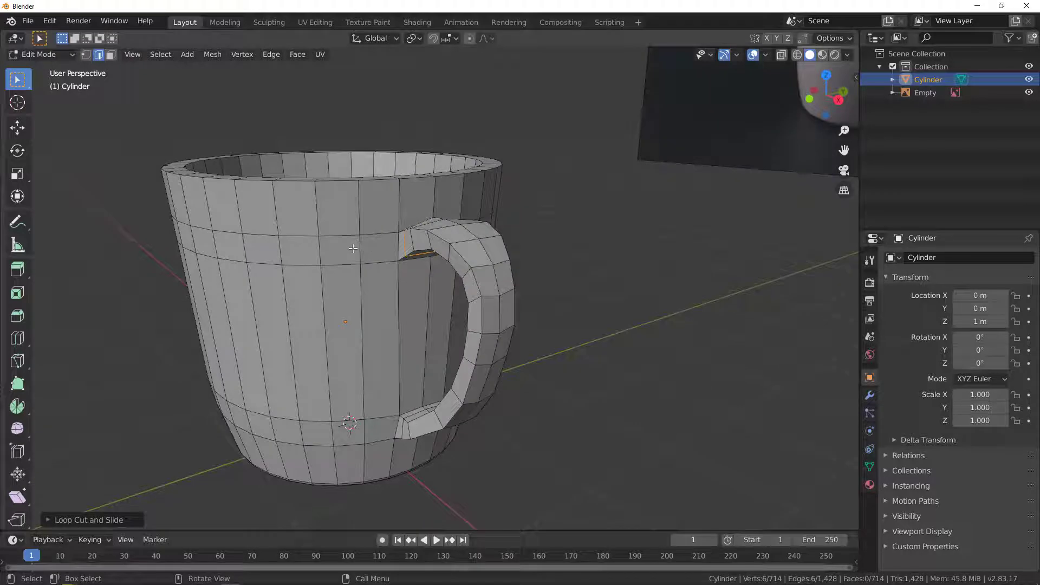
{"action": "key", "text": "ctrl+r"}
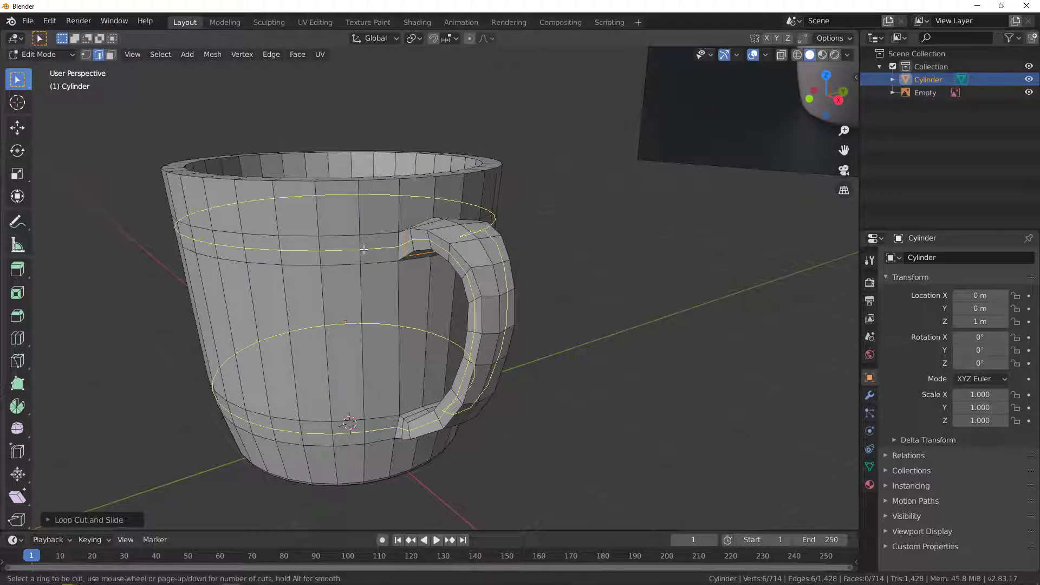
{"action": "scroll", "coordinate": [363, 249], "scroll_direction": "up", "scroll_amount": 1}
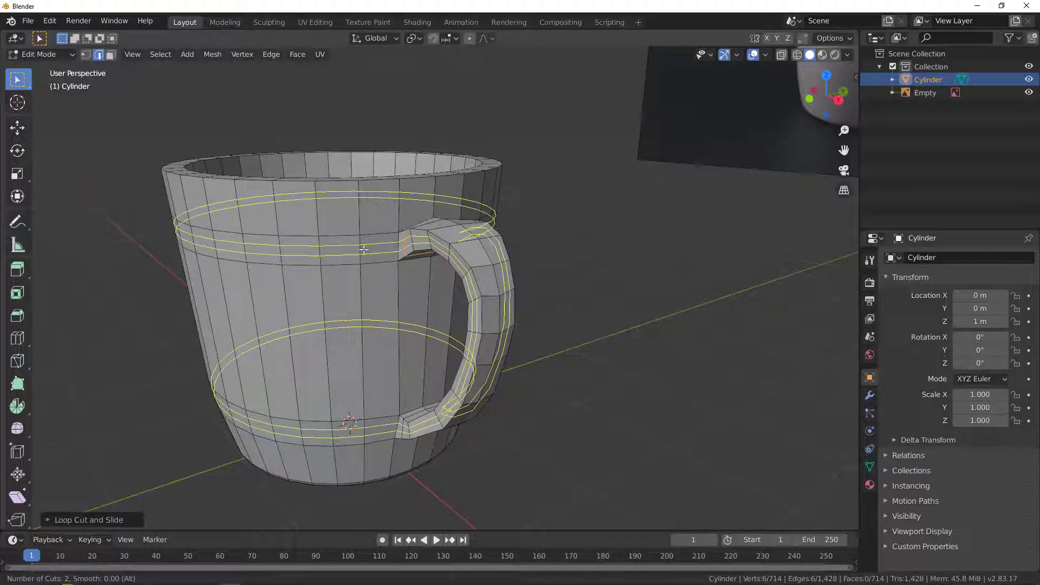
{"action": "left_click", "coordinate": [363, 249]}
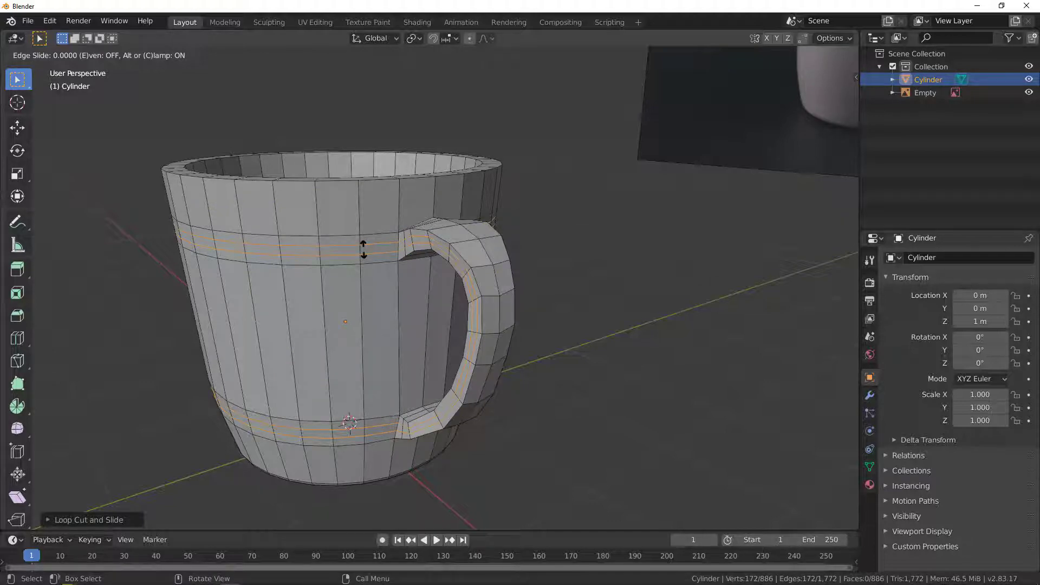
{"action": "right_click", "coordinate": [363, 249]}
Select the middle strip of faces on both sides of the handle and scale it along Y by about 1.11
{"action": "middle_click_drag", "start_coordinate": [482, 289], "coordinate": [507, 237]}
{"action": "scroll", "coordinate": [433, 365], "scroll_direction": "up", "scroll_amount": 2}
{"action": "middle_click_drag", "start_coordinate": [464, 351], "coordinate": [461, 367]}
{"action": "left_click", "coordinate": [460, 369]}
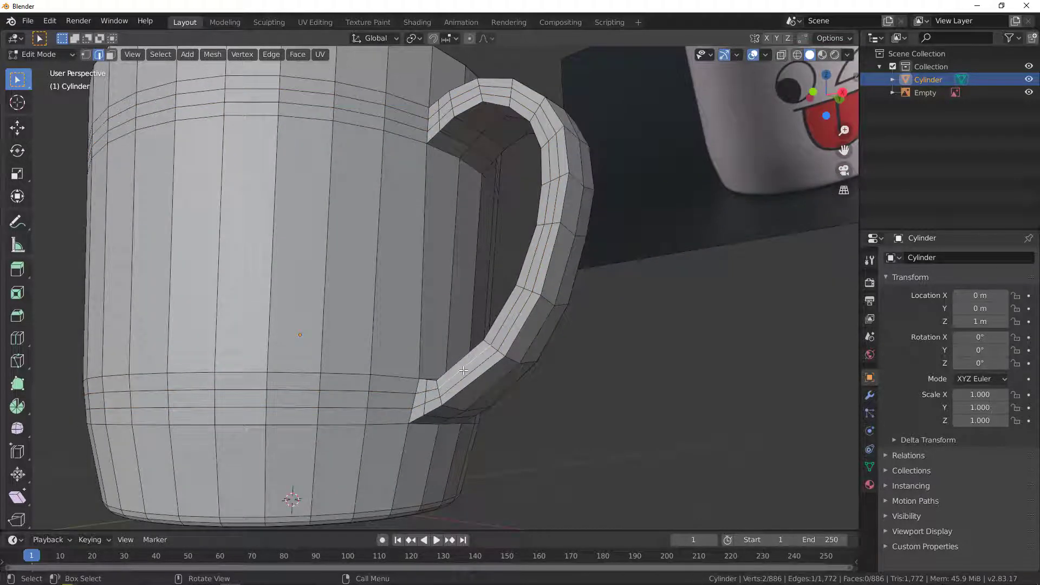
{"action": "key", "text": "3"}
{"action": "left_click", "coordinate": [468, 372]}
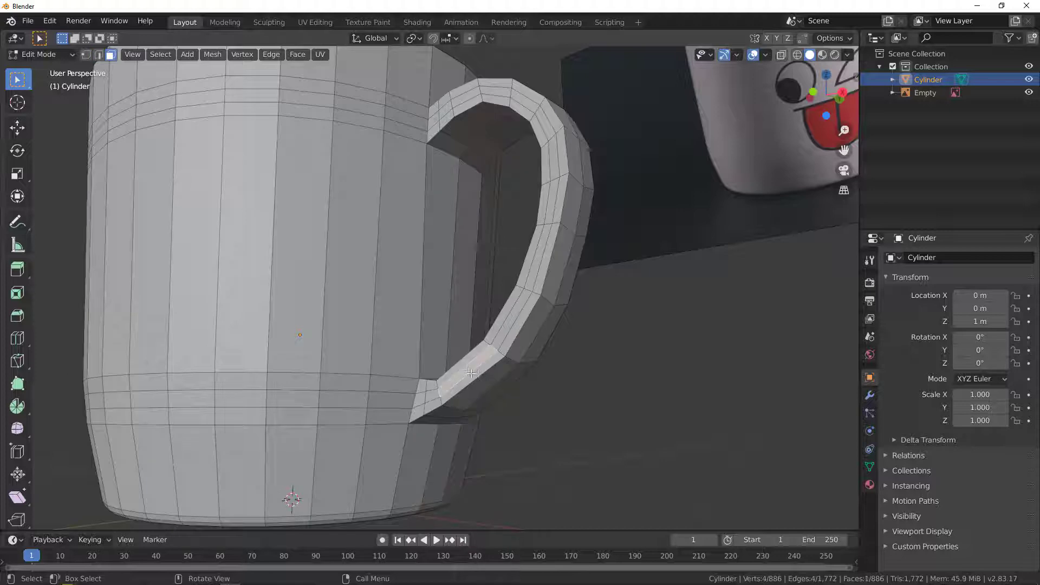
{"action": "left_click", "coordinate": [544, 158], "text": "ctrl"}
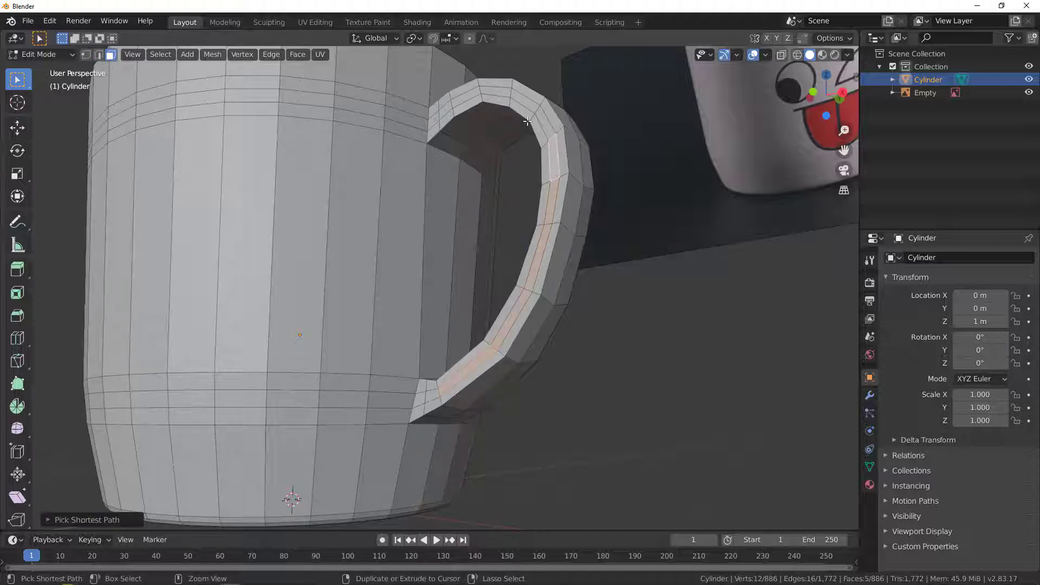
{"action": "left_click", "coordinate": [455, 102], "text": "ctrl"}
{"action": "middle_click_drag", "start_coordinate": [456, 102], "coordinate": [488, 161]}
{"action": "left_click", "coordinate": [528, 109], "text": "shift"}
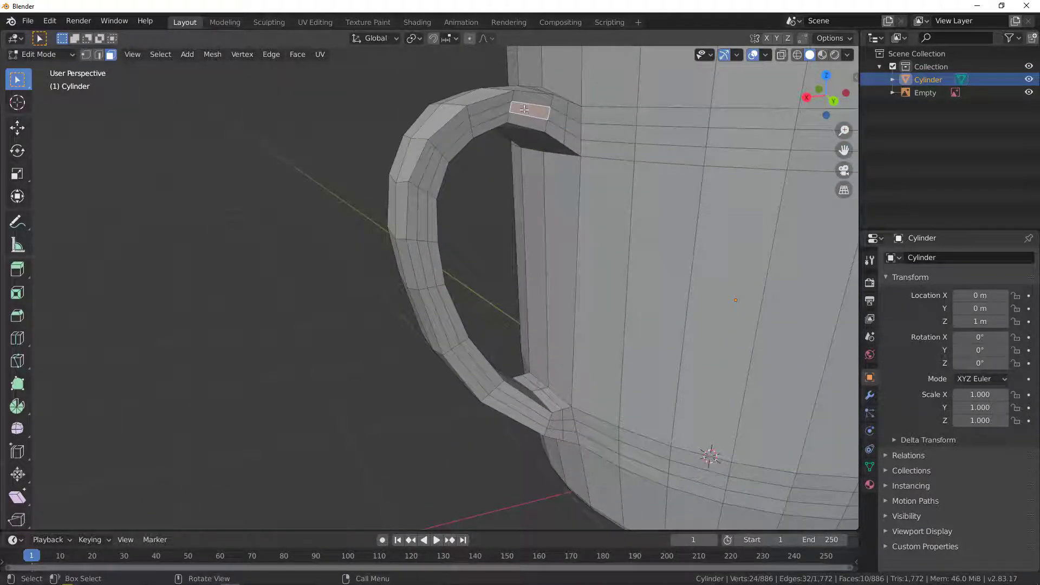
{"action": "middle_click_drag", "start_coordinate": [426, 265], "coordinate": [443, 277]}
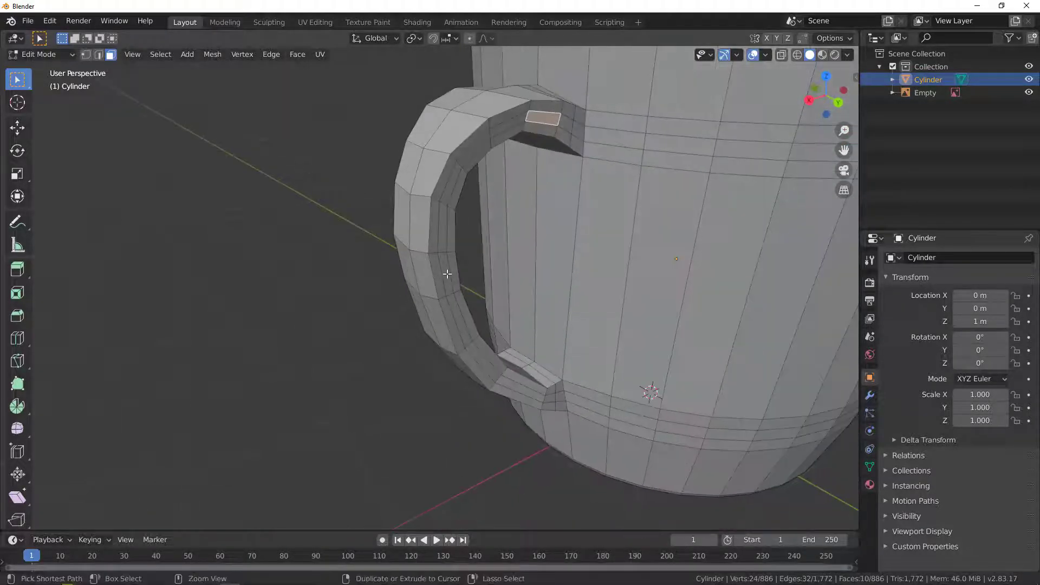
{"action": "left_click", "coordinate": [446, 276], "text": "ctrl"}
{"action": "left_click", "coordinate": [522, 388], "text": "ctrl"}
{"action": "middle_click_drag", "start_coordinate": [522, 389], "coordinate": [641, 251]}
{"action": "key", "text": "s"}
{"action": "key", "text": "y"}
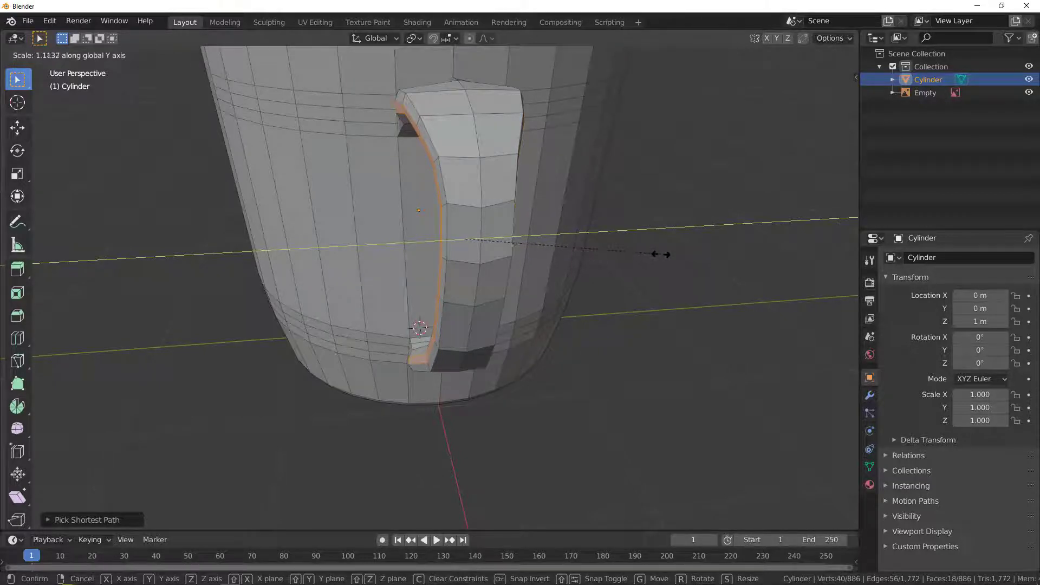
{"action": "left_click", "coordinate": [661, 254]}
Select the middle faces on both sides of the handle's upper junction with the mug and scale them slightly outward along Y
{"action": "middle_click_drag", "start_coordinate": [379, 230], "coordinate": [469, 169]}
{"action": "middle_click_drag", "start_coordinate": [402, 125], "coordinate": [368, 144]}
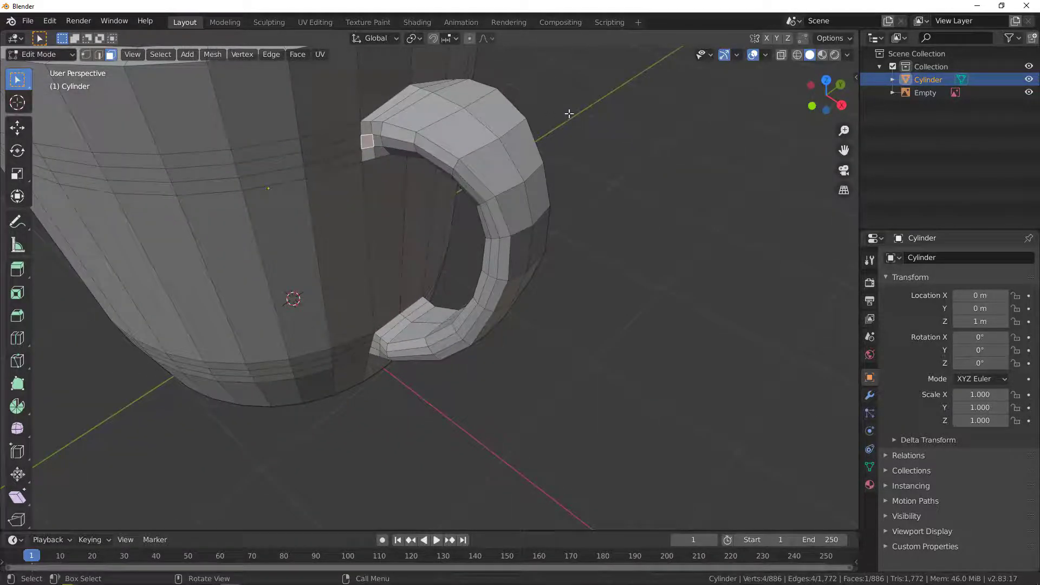
{"action": "middle_click_drag", "start_coordinate": [550, 117], "coordinate": [426, 100]}
{"action": "left_click", "coordinate": [439, 165], "text": "shift"}
{"action": "middle_click_drag", "start_coordinate": [440, 166], "coordinate": [601, 202]}
{"action": "key", "text": "s"}
{"action": "key", "text": "y"}
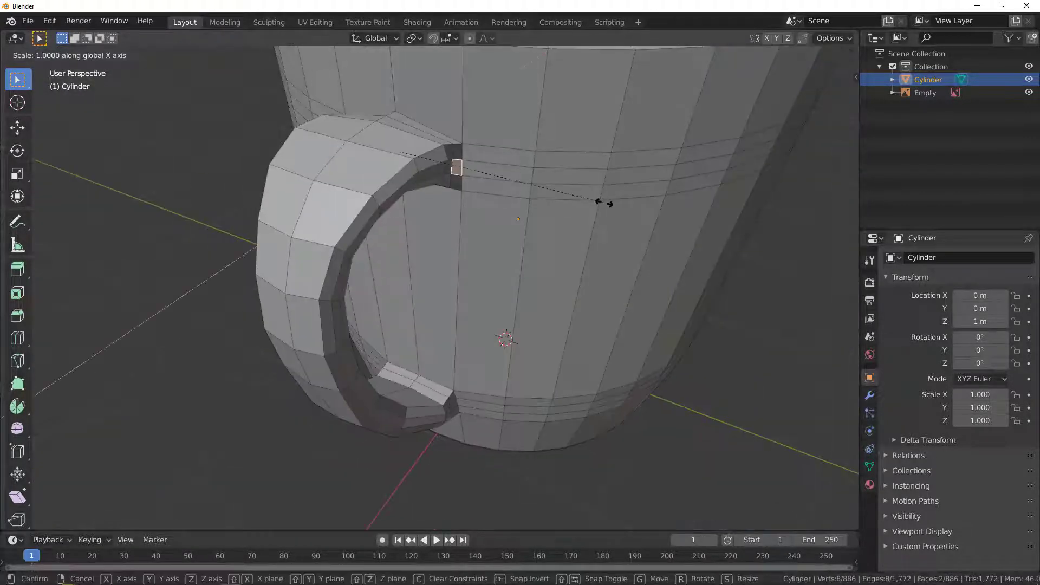
{"action": "left_click", "coordinate": [621, 207]}
Select the middle faces on both sides of the handle's lower junction with the mug and scale them slightly outward along Y
{"action": "middle_click_drag", "start_coordinate": [347, 213], "coordinate": [487, 201]}
{"action": "scroll", "coordinate": [416, 332], "scroll_direction": "up", "scroll_amount": 2}
{"action": "left_click", "coordinate": [416, 322]}
{"action": "middle_click_drag", "start_coordinate": [416, 322], "coordinate": [644, 316]}
{"action": "left_click", "coordinate": [528, 316], "text": "shift"}
{"action": "key", "text": "s"}
{"action": "key", "text": "x"}
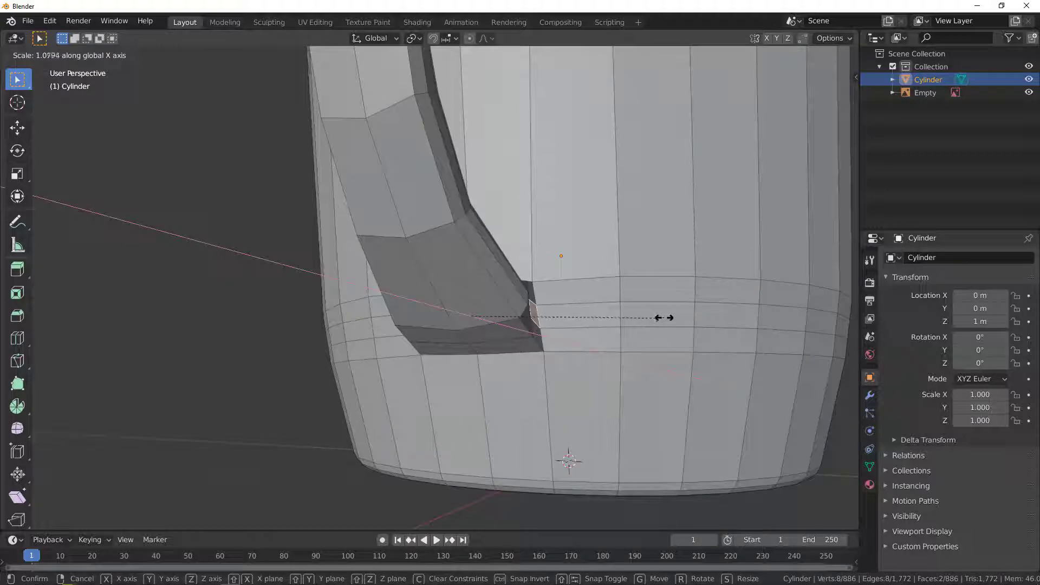
{"action": "left_click", "coordinate": [674, 316]}
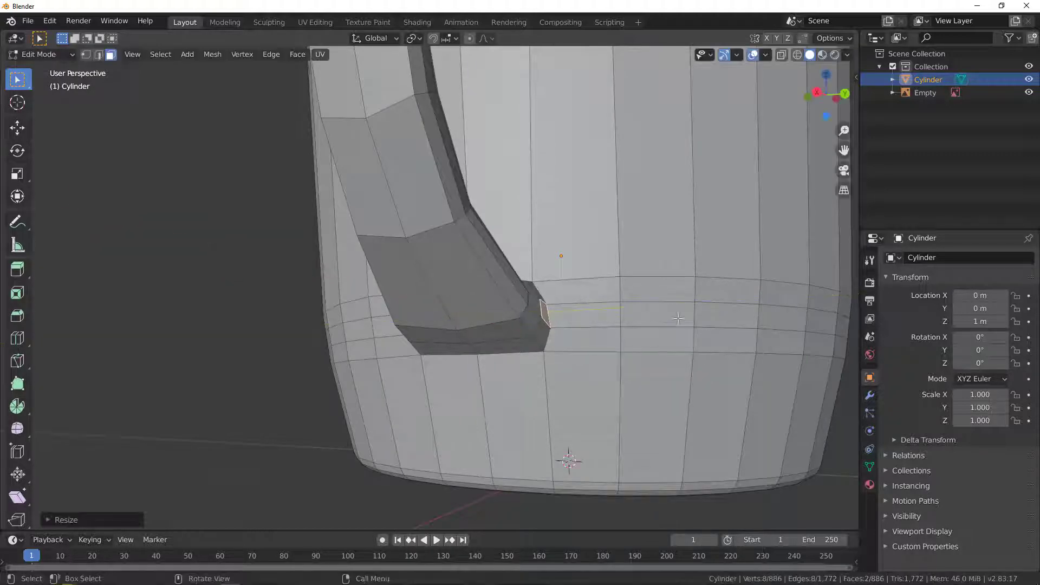
Add a loop cut around the mug body and slide it to just below the handle's upper junction, about -0.92
{"action": "scroll", "coordinate": [563, 325], "scroll_direction": "down", "scroll_amount": 4}
{"action": "middle_click_drag", "start_coordinate": [563, 325], "coordinate": [471, 176]}
{"action": "scroll", "coordinate": [474, 216], "scroll_direction": "up", "scroll_amount": 3}
{"action": "key", "text": "ctrl+r"}
{"action": "left_click", "coordinate": [474, 227]}
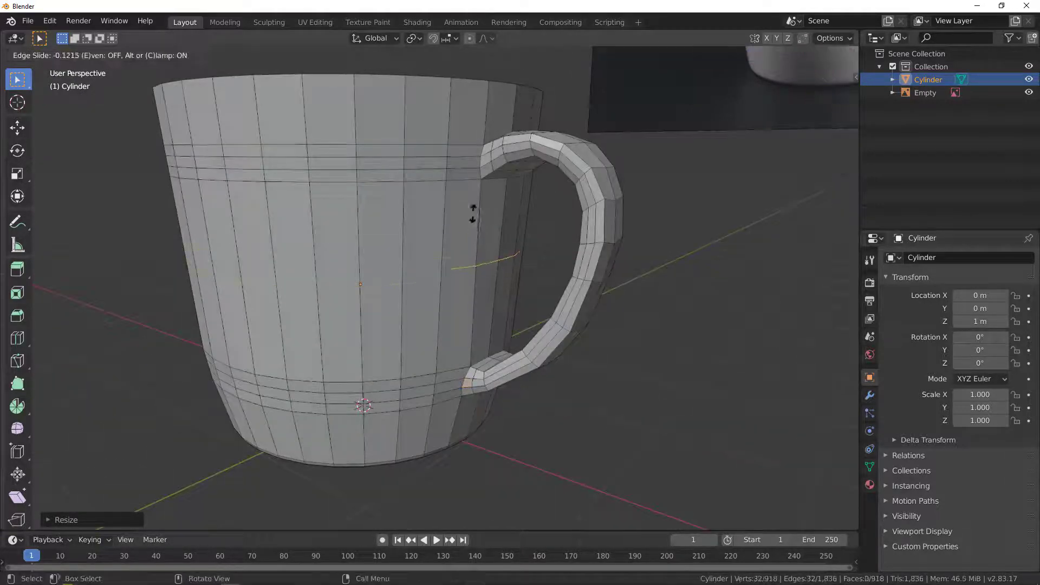
{"action": "left_click", "coordinate": [469, 144]}
Add supporting loop cuts around the mug body just above and just below the handle's lower junction
{"action": "left_click", "coordinate": [473, 280]}
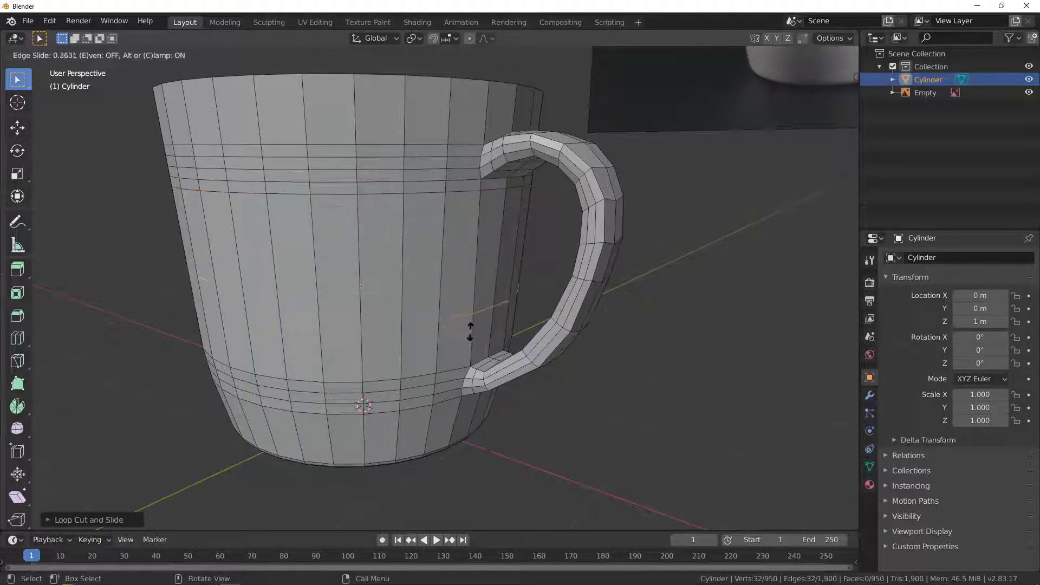
{"action": "left_click", "coordinate": [470, 374]}
{"action": "middle_click_drag", "start_coordinate": [448, 366], "coordinate": [497, 84]}
{"action": "left_click", "coordinate": [452, 398]}
{"action": "left_click", "coordinate": [449, 373]}
Bevel the inner and outer edge loops of the mug's rim with 3 segments and a width of about 0.055 m
{"action": "left_click", "coordinate": [533, 164], "text": "alt"}
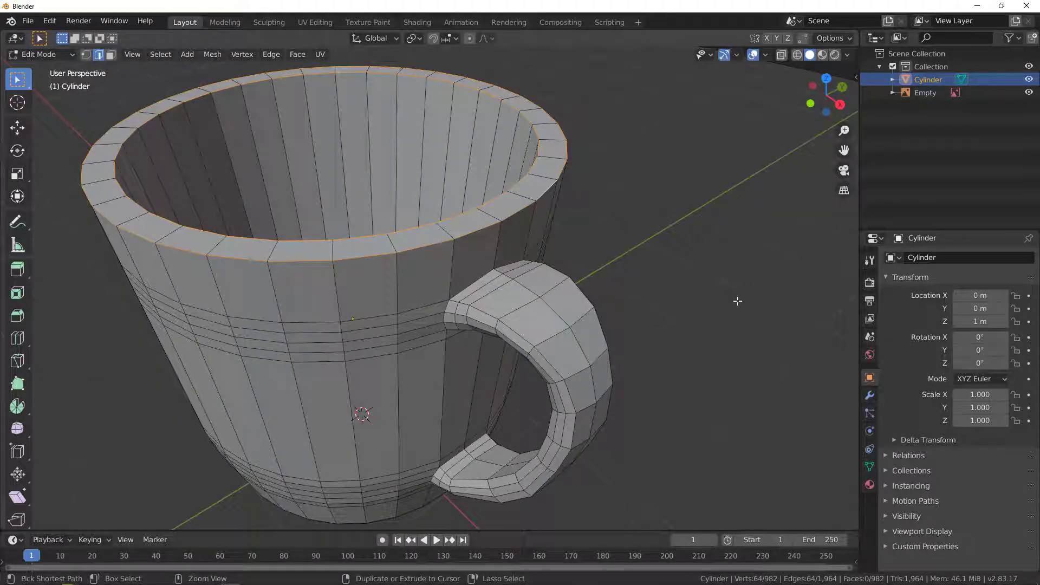
{"action": "key", "text": "ctrl+b"}
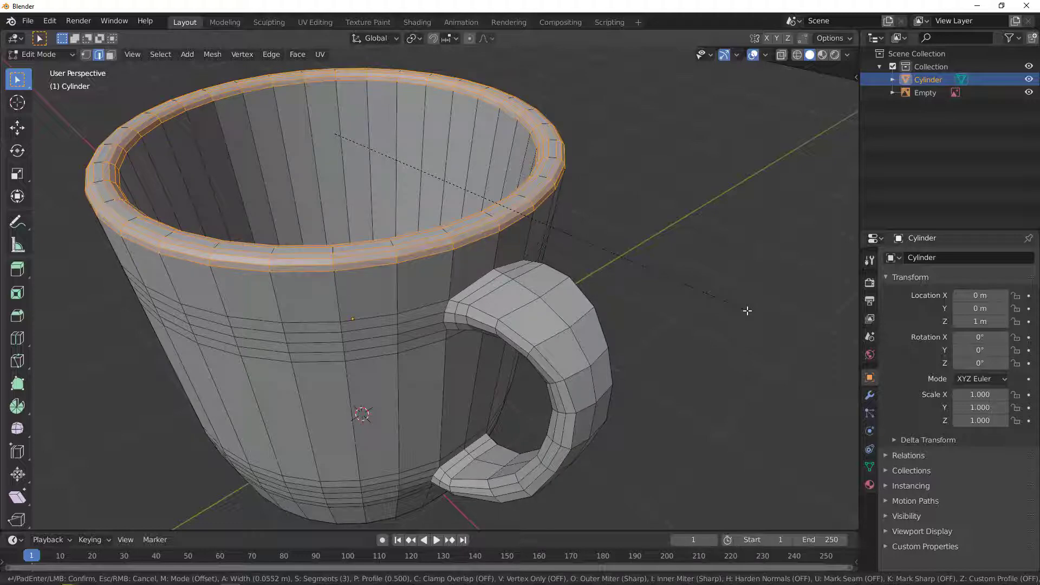
{"action": "left_click", "coordinate": [748, 311]}
Return to Object Mode and apply Shade Smooth to the mug
{"action": "scroll", "coordinate": [482, 195], "scroll_direction": "down", "scroll_amount": 4}
{"action": "middle_click_drag", "start_coordinate": [483, 195], "coordinate": [448, 210]}
{"action": "key", "text": "Tab"}
{"action": "right_click", "coordinate": [448, 211]}
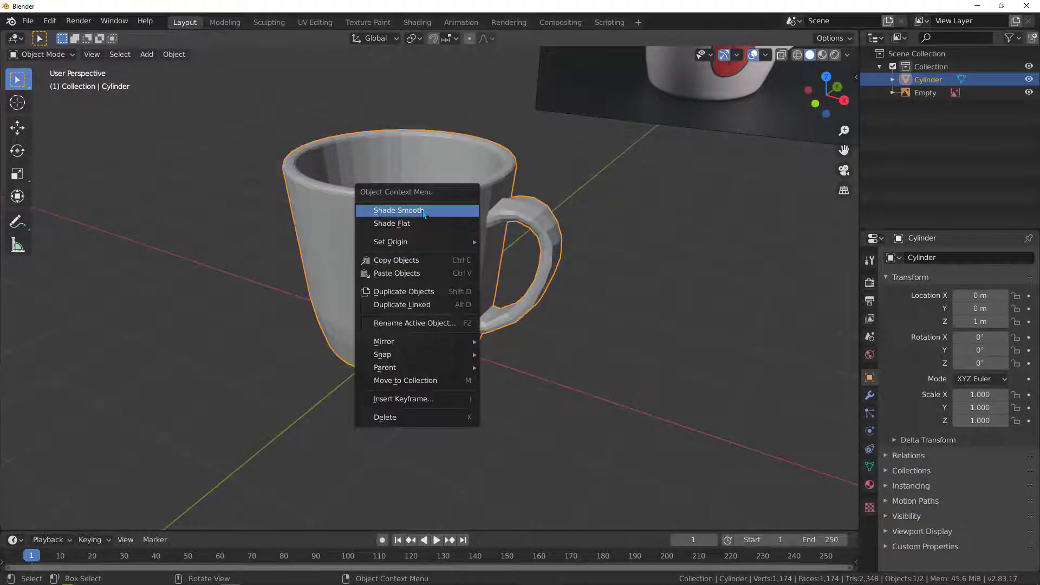
{"action": "left_click", "coordinate": [392, 211]}
{"action": "mouse_move", "coordinate": [397, 226]}
{"action": "middle_mouse_down"}
{"action": "mouse_move", "coordinate": [417, 204]}
{"action": "mouse_move", "coordinate": [403, 233]}
{"action": "mouse_move", "coordinate": [373, 233]}
{"action": "mouse_move", "coordinate": [398, 271]}
{"action": "middle_mouse_up"}
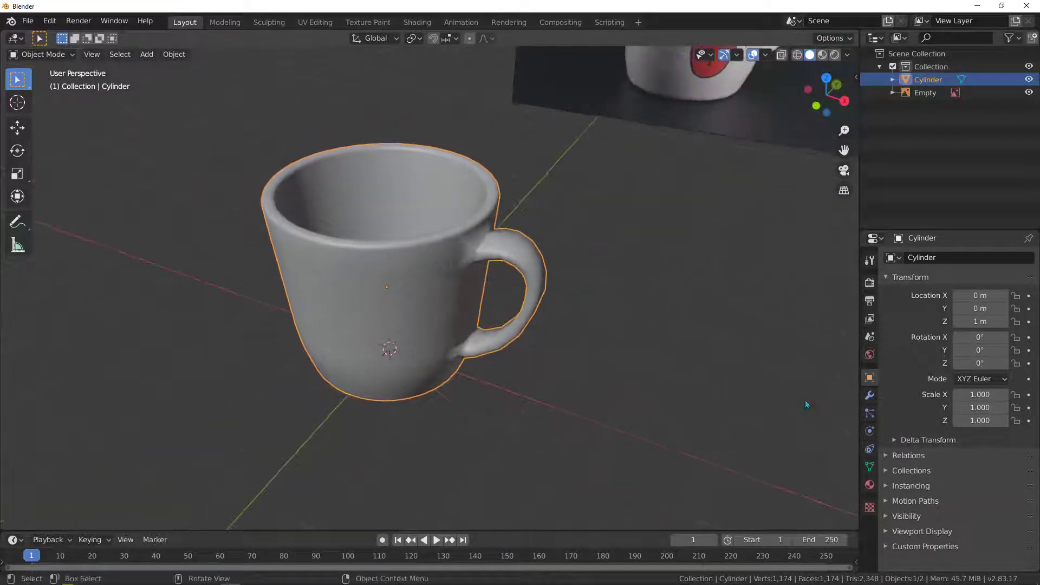
Add a Subdivision Surface modifier to the mug and set its viewport subdivisions to 2
{"action": "left_click", "coordinate": [870, 394]}
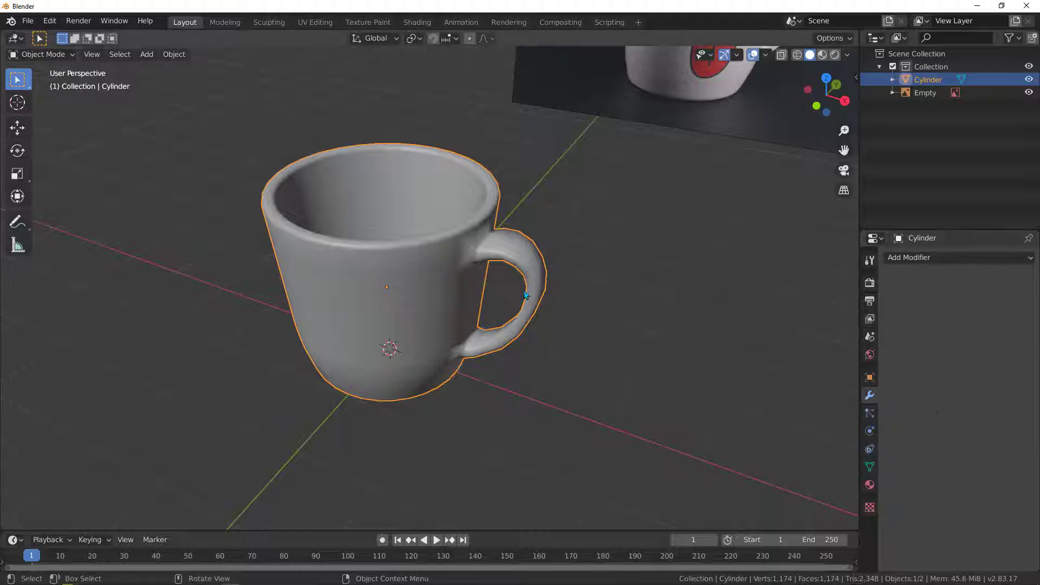
{"action": "middle_click_drag", "start_coordinate": [540, 280], "coordinate": [539, 313]}
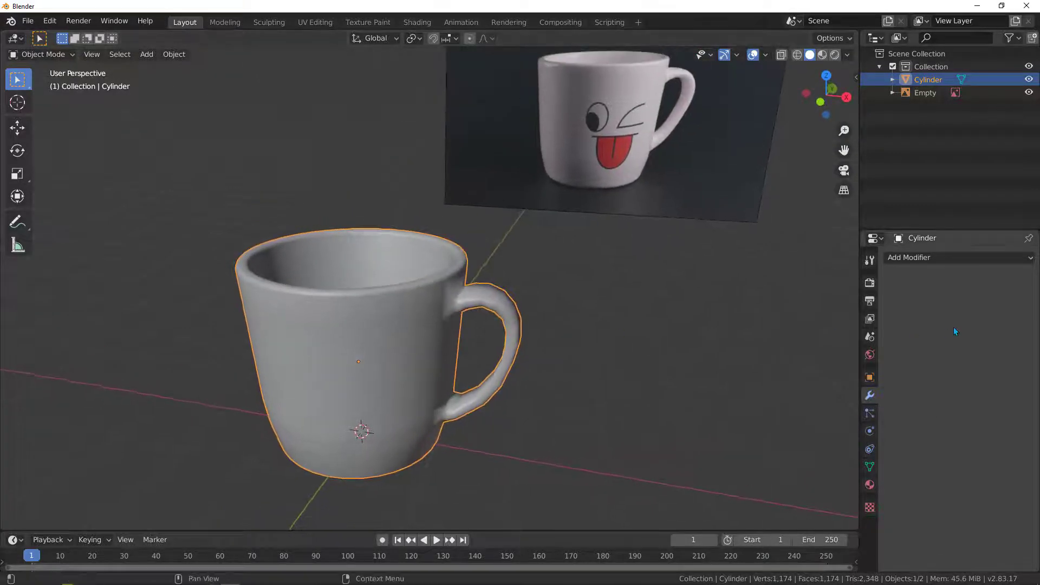
{"action": "left_click", "coordinate": [928, 260]}
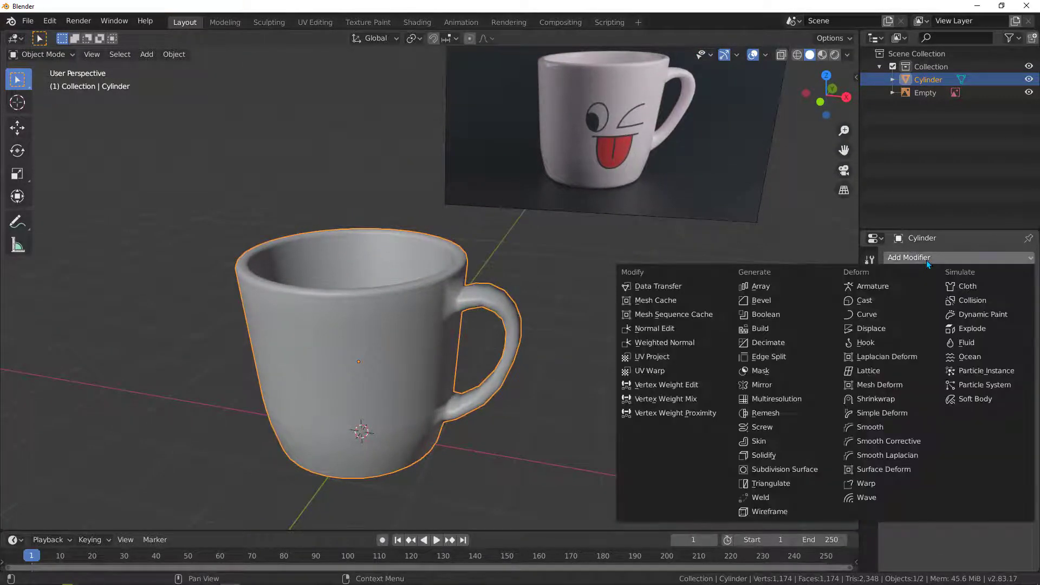
{"action": "left_click", "coordinate": [790, 470]}
{"action": "middle_click_drag", "start_coordinate": [547, 325], "coordinate": [569, 358]}
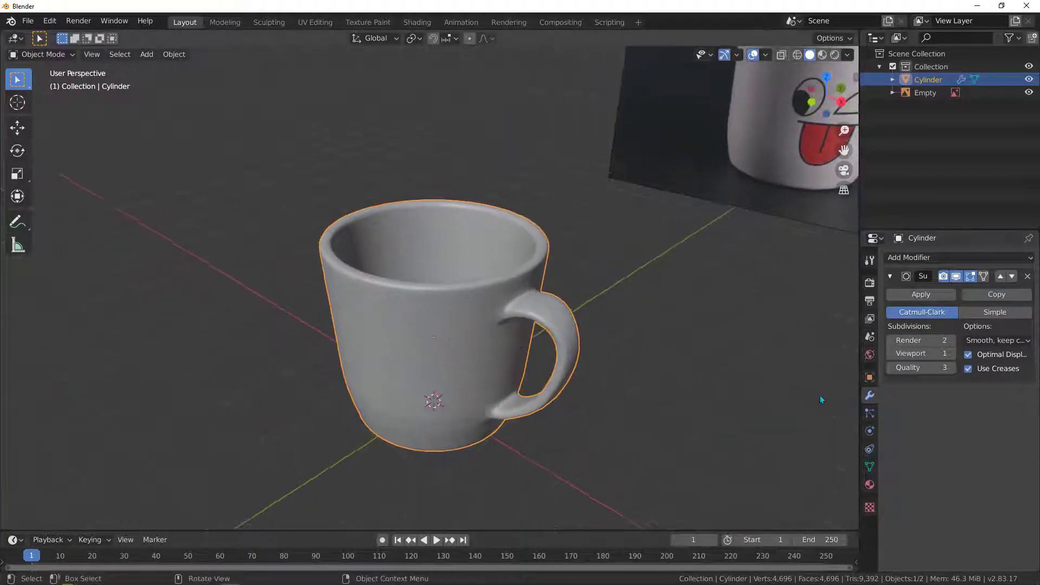
{"action": "left_click", "coordinate": [951, 353]}
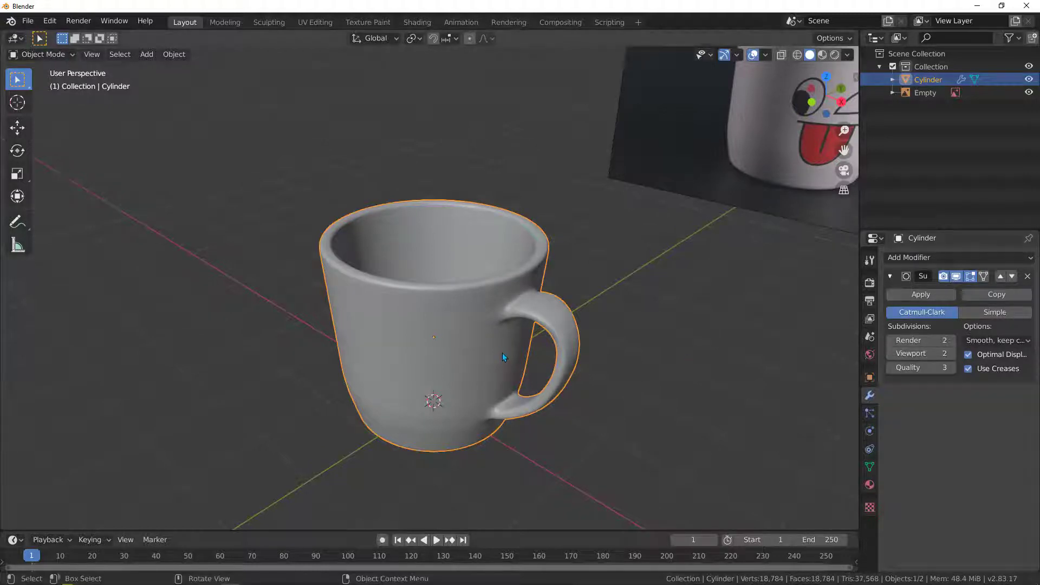
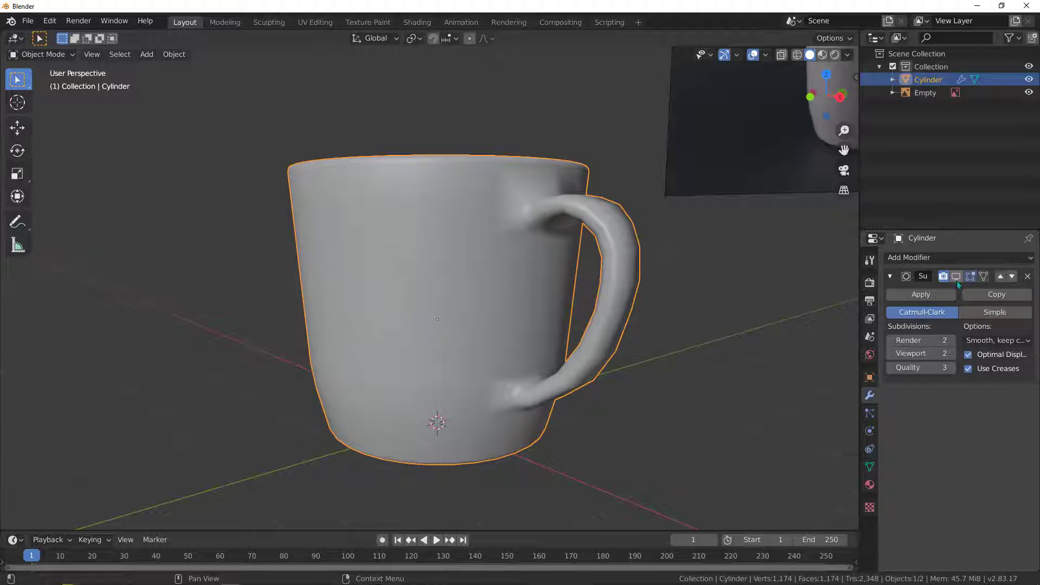
In Edit Mode, select and dissolve the upper of the two middle edge loops around the body outside the handle's lower junction
{"action": "key", "text": "Tab"}
{"action": "middle_click_drag", "start_coordinate": [442, 412], "coordinate": [519, 368]}
{"action": "left_click", "coordinate": [520, 366]}
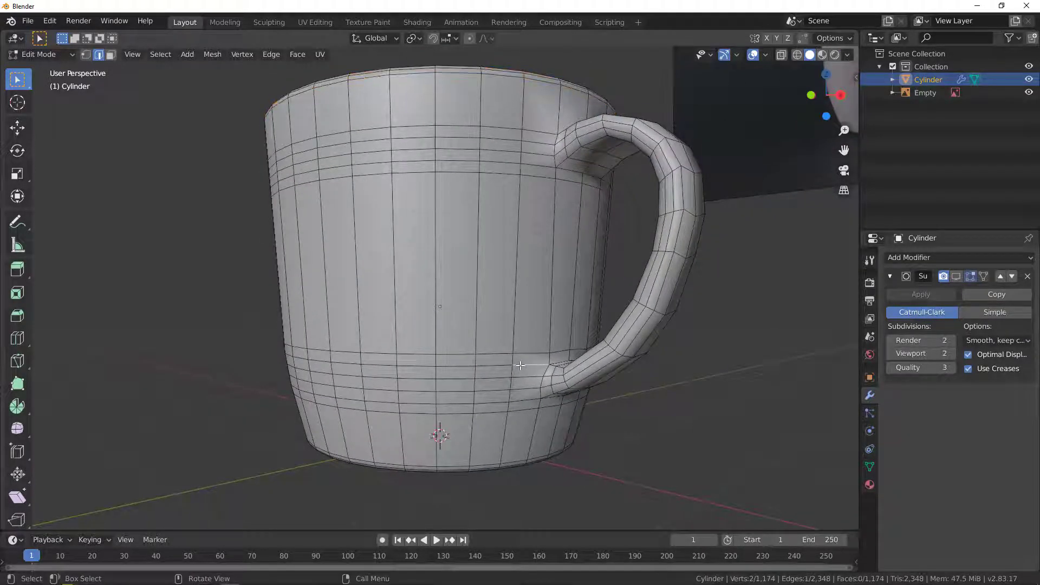
{"action": "left_click", "coordinate": [486, 379], "text": "alt"}
{"action": "middle_click_drag", "start_coordinate": [511, 382], "coordinate": [466, 375]}
{"action": "left_click", "coordinate": [508, 363]}
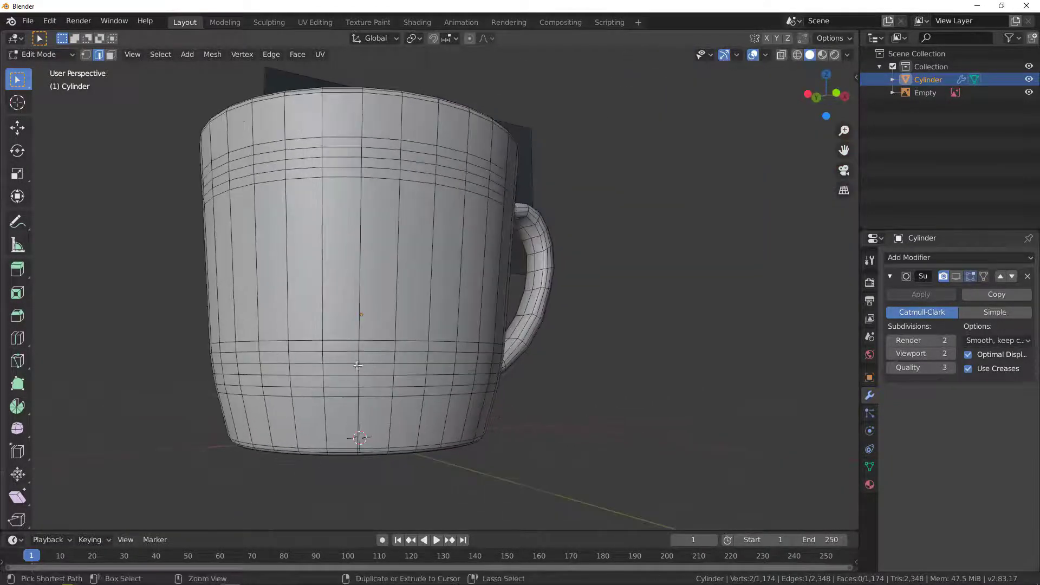
{"action": "left_click", "coordinate": [338, 368], "text": "ctrl"}
{"action": "middle_click_drag", "start_coordinate": [338, 368], "coordinate": [440, 364]}
{"action": "left_click", "coordinate": [248, 358], "text": "ctrl"}
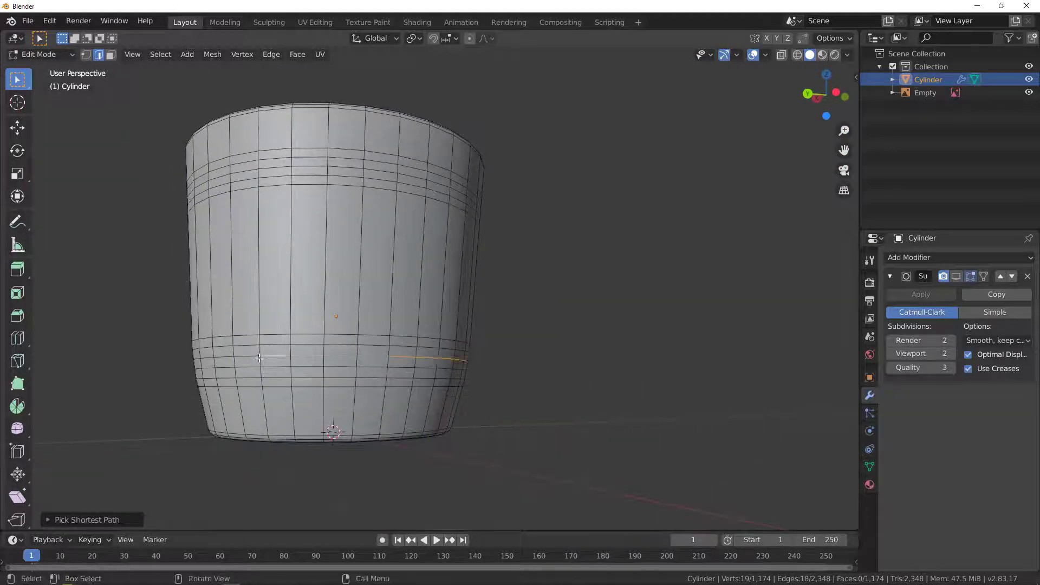
{"action": "middle_click_drag", "start_coordinate": [247, 359], "coordinate": [384, 363]}
{"action": "left_click", "coordinate": [321, 365], "text": "ctrl"}
{"action": "scroll", "coordinate": [321, 365], "scroll_direction": "down", "scroll_amount": 1}
{"action": "middle_click_drag", "start_coordinate": [321, 365], "coordinate": [472, 379]}
{"action": "scroll", "coordinate": [471, 378], "scroll_direction": "up", "scroll_amount": 1}
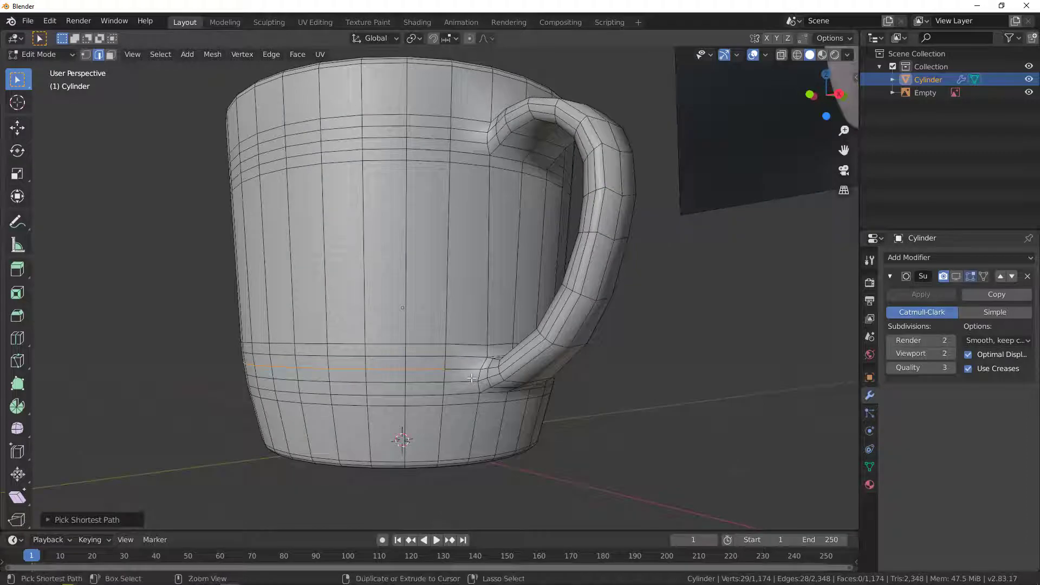
Dissolve the remaining middle edge loop around the body, leaving out the short edges next to the handle's lower junction
{"action": "middle_click_drag", "start_coordinate": [419, 383], "coordinate": [427, 363]}
{"action": "left_click", "coordinate": [350, 371], "text": "ctrl"}
{"action": "scroll", "coordinate": [351, 348], "scroll_direction": "up", "scroll_amount": 1}
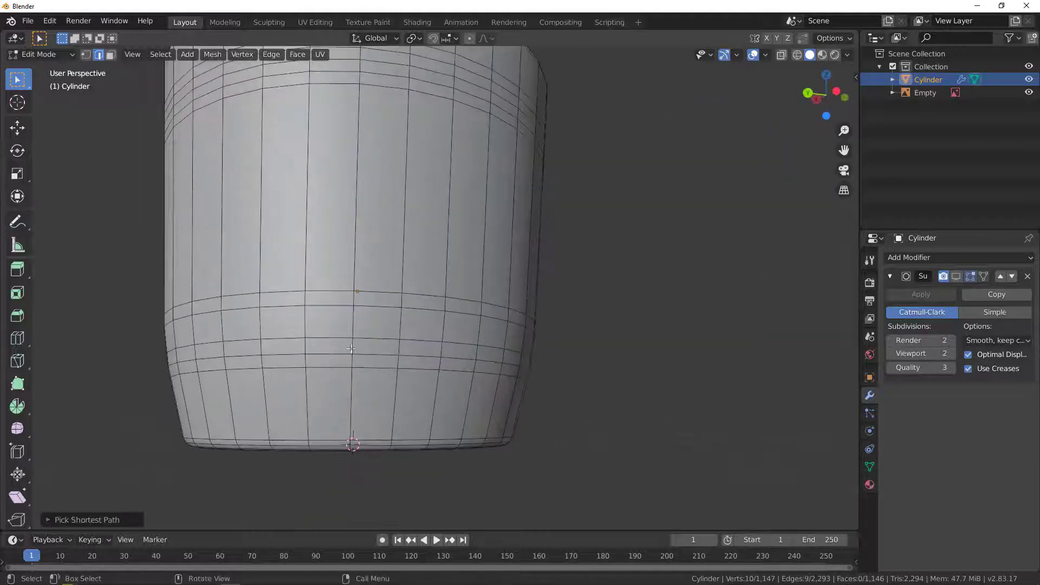
{"action": "left_click", "coordinate": [289, 337], "text": "ctrl"}
{"action": "scroll", "coordinate": [288, 337], "scroll_direction": "down", "scroll_amount": 2}
{"action": "middle_click_drag", "start_coordinate": [288, 337], "coordinate": [421, 341]}
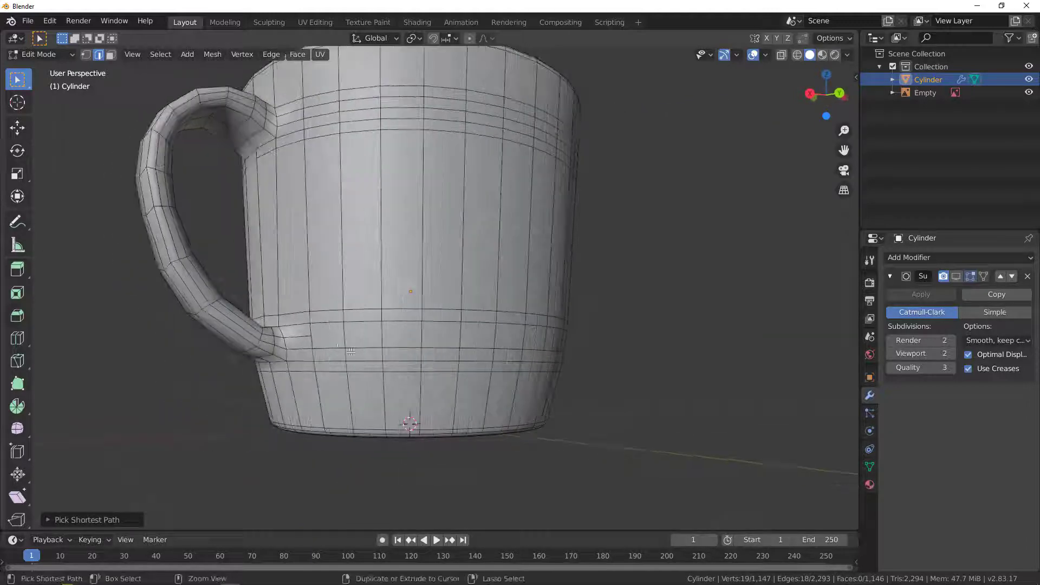
{"action": "middle_click_drag", "start_coordinate": [337, 348], "coordinate": [402, 329]}
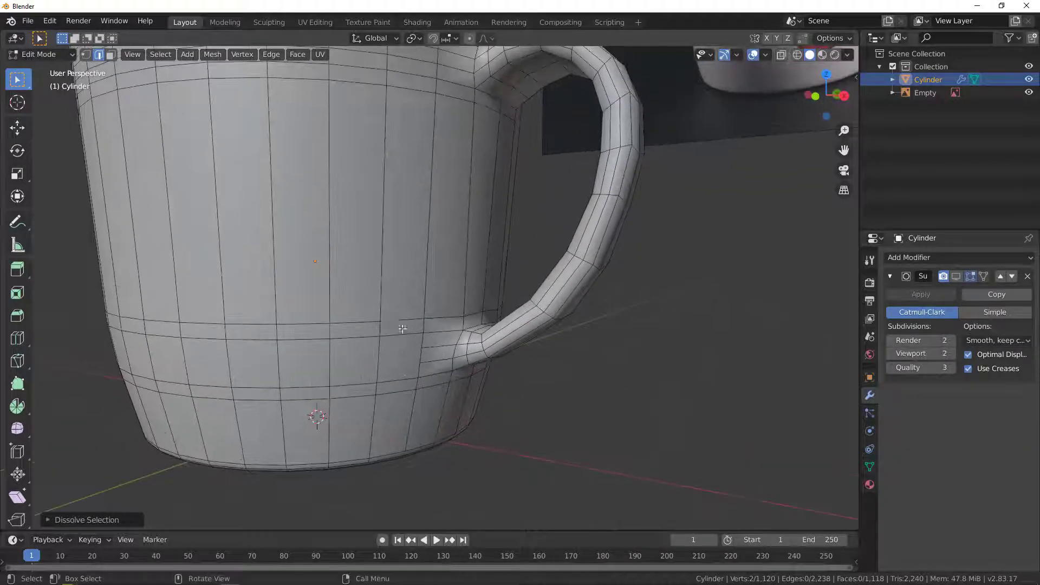
Slide the supporting edge loop above the handle's lower junction upward along the mug body
{"action": "left_click", "coordinate": [373, 320], "text": "alt"}
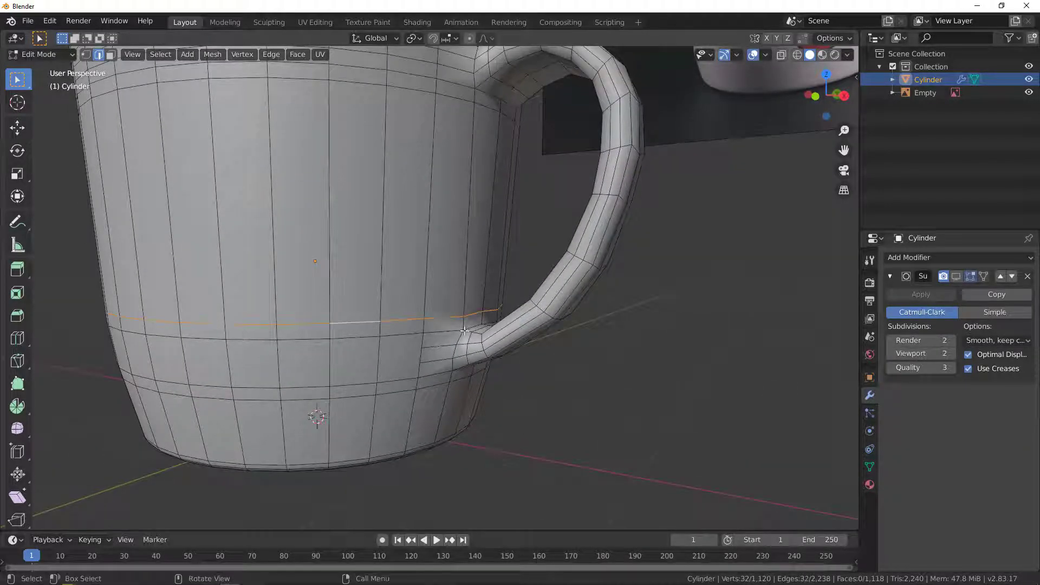
{"action": "key", "text": "g"}
{"action": "key", "text": "g"}
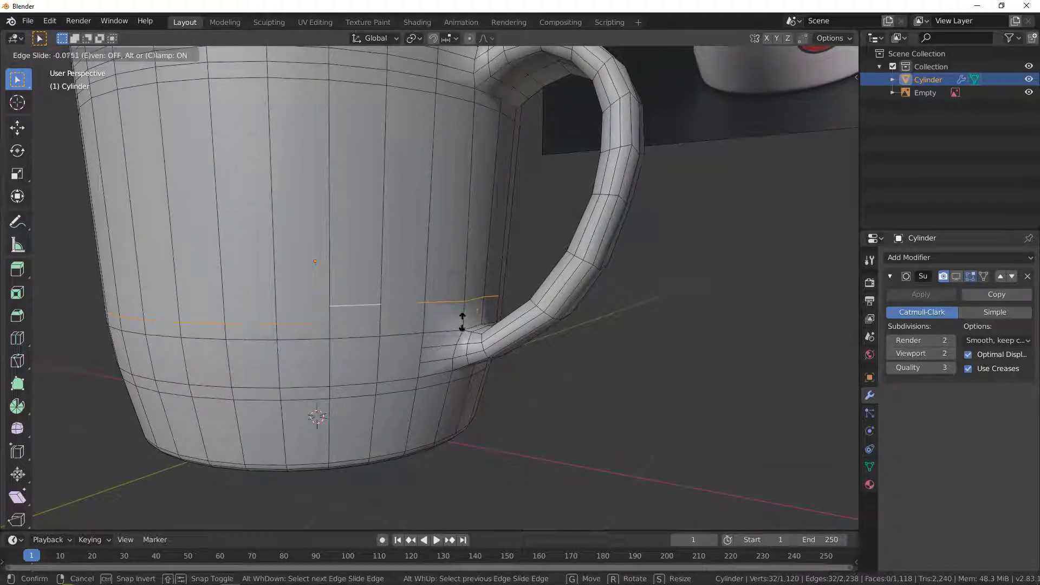
{"action": "left_click", "coordinate": [461, 316]}
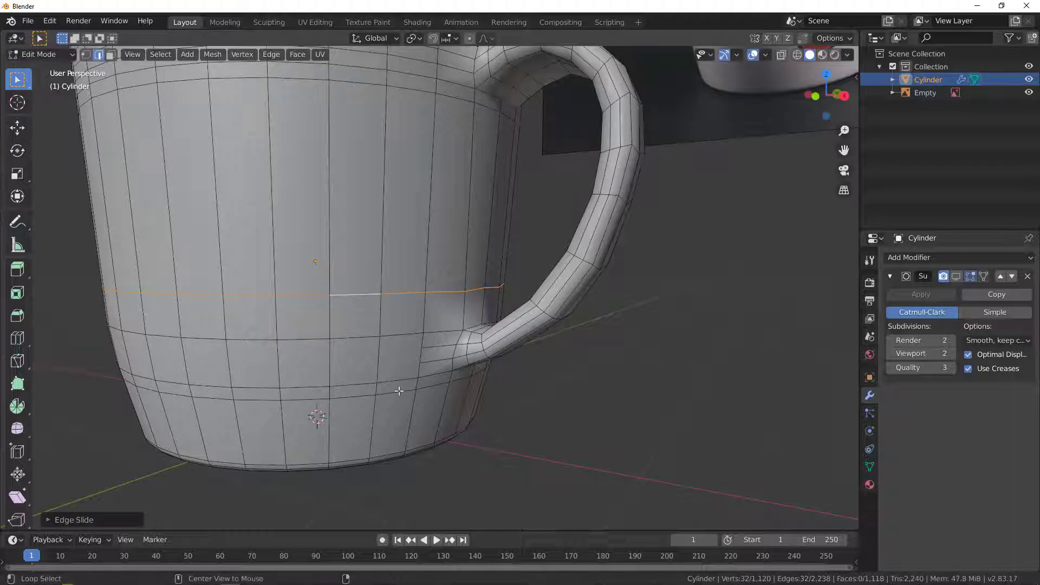
Slide the supporting edge loop below the handle's lower junction down towards the mug's base
{"action": "left_click", "coordinate": [399, 390], "text": "alt"}
{"action": "key", "text": "g"}
{"action": "key", "text": "g"}
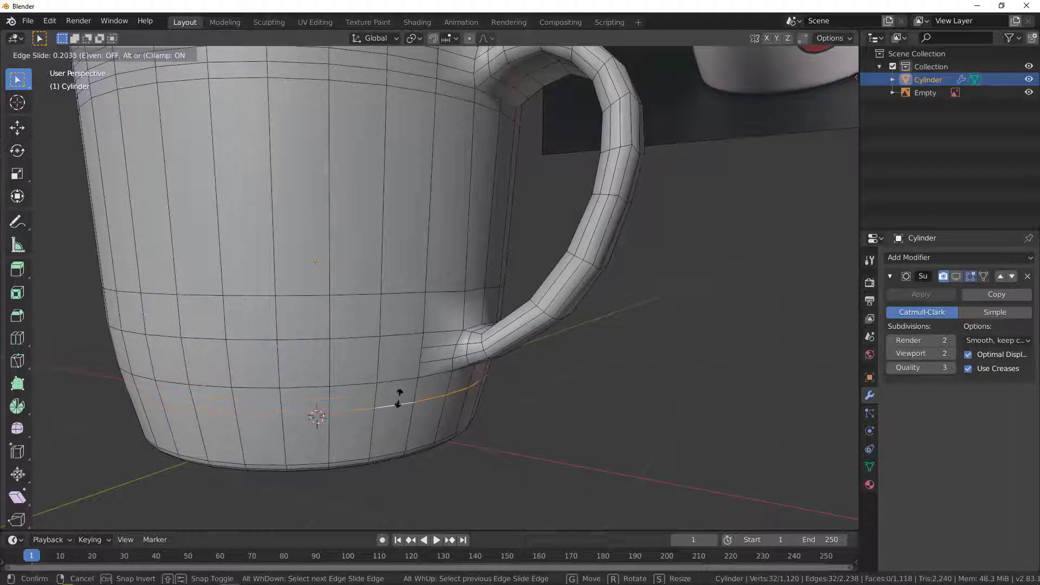
{"action": "left_click", "coordinate": [400, 401]}
Enable Auto Merge Vertices and slide the two leftover vertices beside the handle's lower junction into the loops above and below them
{"action": "mouse_move", "coordinate": [508, 370]}
{"action": "middle_mouse_down"}
{"action": "mouse_move", "coordinate": [481, 351]}
{"action": "mouse_move", "coordinate": [493, 362]}
{"action": "middle_mouse_up"}
{"action": "scroll", "coordinate": [362, 312], "scroll_direction": "up", "scroll_amount": 2}
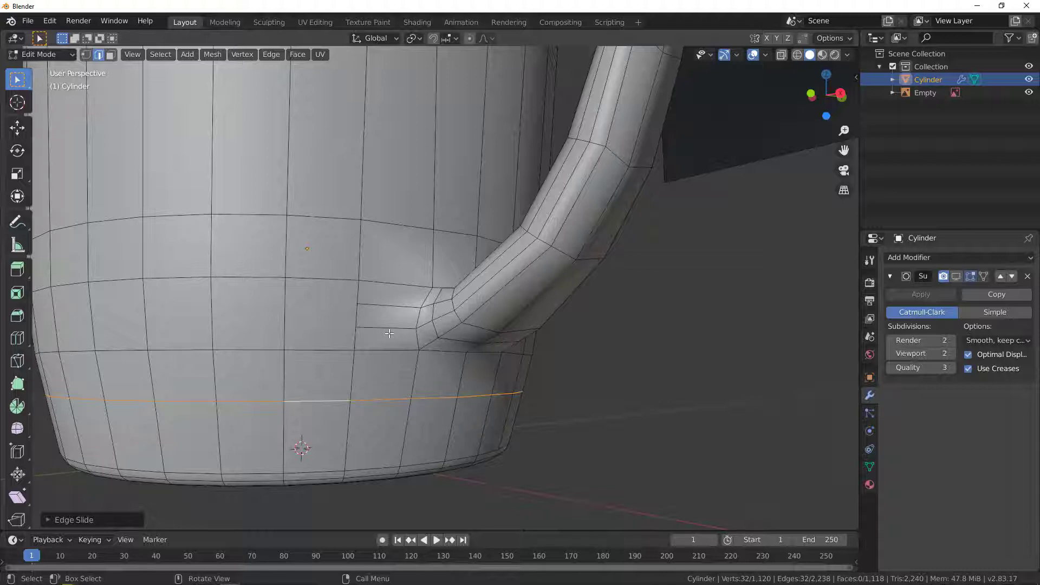
{"action": "key", "text": "1"}
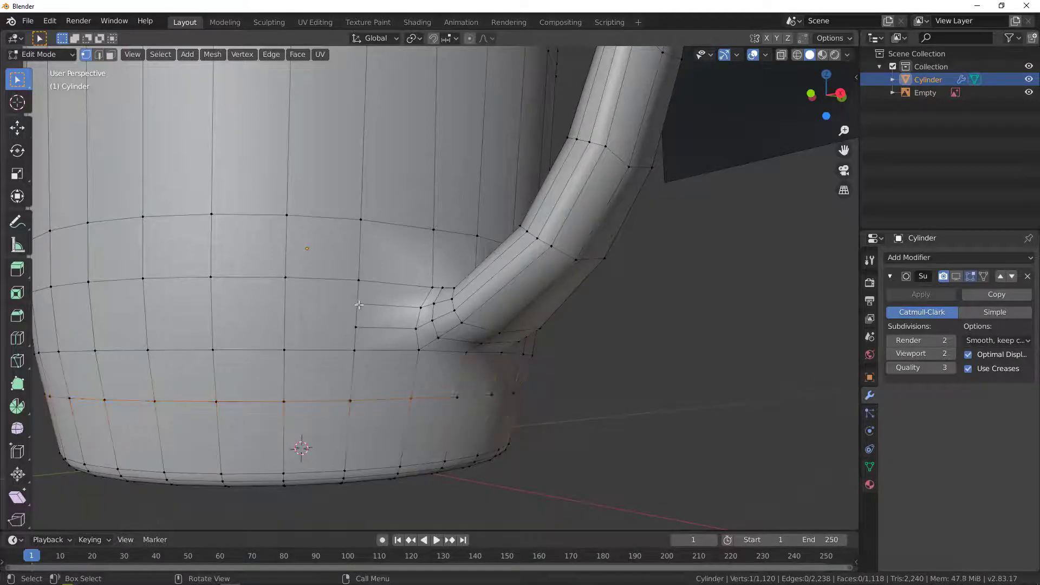
{"action": "middle_click_drag", "start_coordinate": [358, 295], "coordinate": [390, 276]}
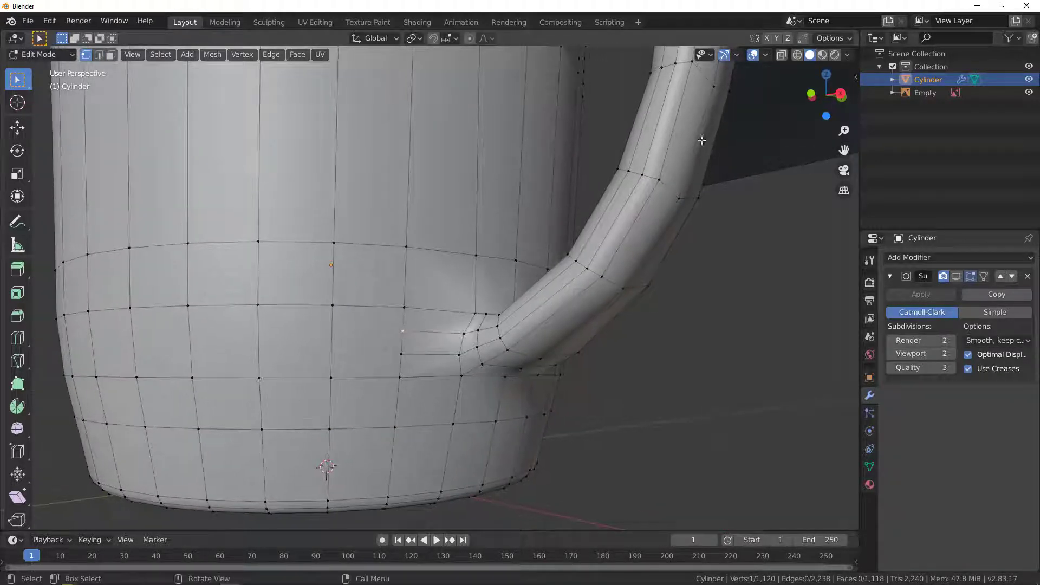
{"action": "left_click", "coordinate": [802, 39]}
{"action": "key", "text": "shift+v"}
{"action": "left_click", "coordinate": [420, 322]}
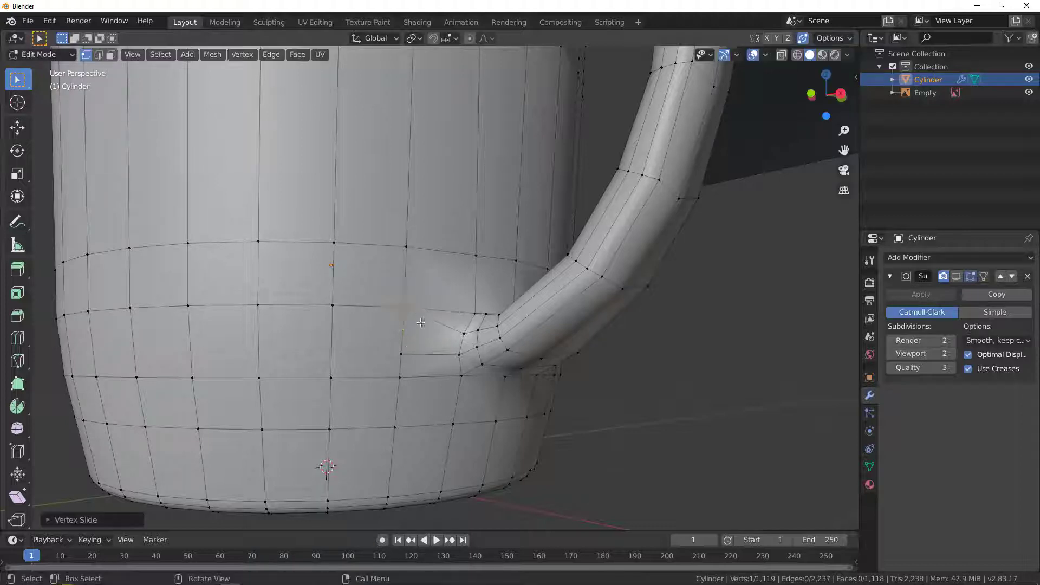
{"action": "left_click", "coordinate": [405, 355]}
{"action": "key", "text": "g"}
{"action": "key", "text": "g"}
{"action": "left_click", "coordinate": [398, 408]}
On the opposite side of the handle's lower junction, slide the two leftover vertices up and down to merge into the adjacent loops
{"action": "middle_click_drag", "start_coordinate": [541, 408], "coordinate": [478, 353]}
{"action": "left_click", "coordinate": [550, 286]}
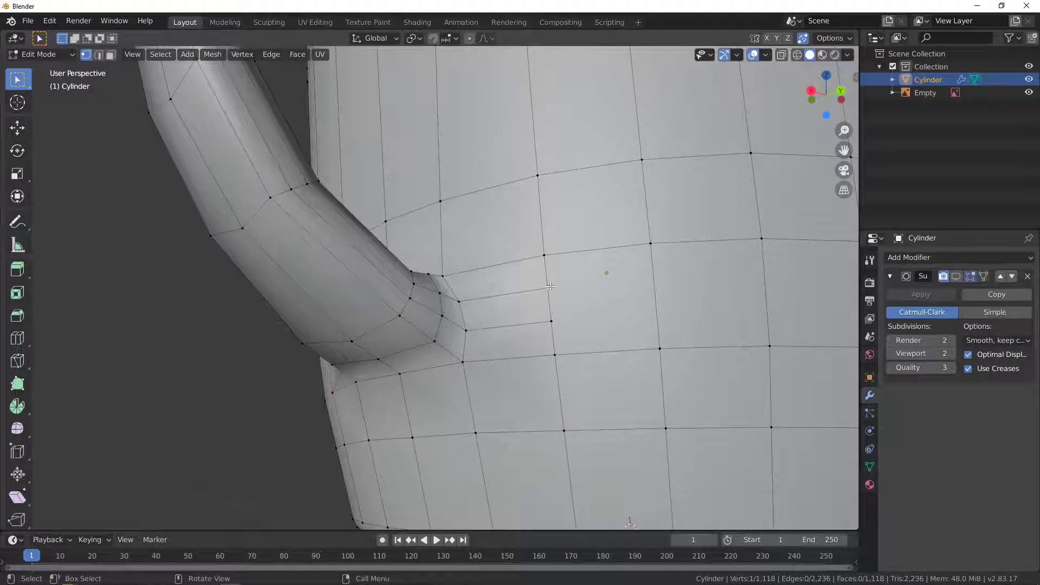
{"action": "key", "text": "shift+v"}
{"action": "left_click", "coordinate": [546, 320]}
{"action": "left_click", "coordinate": [551, 325]}
{"action": "key", "text": "g"}
{"action": "key", "text": "g"}
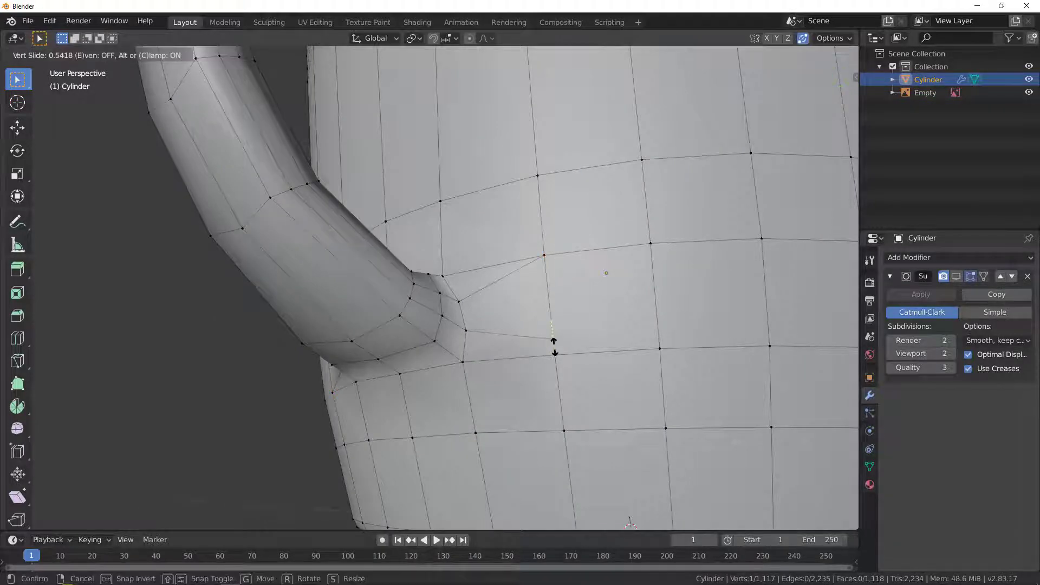
{"action": "left_click", "coordinate": [553, 350]}
Select the edges ringing the handle's lower junction and bevel them with 2 segments and a width of about 0.032 m
{"action": "scroll", "coordinate": [531, 342], "scroll_direction": "down", "scroll_amount": 3}
{"action": "middle_click_drag", "start_coordinate": [480, 323], "coordinate": [574, 341]}
{"action": "middle_click_drag", "start_coordinate": [403, 342], "coordinate": [479, 330]}
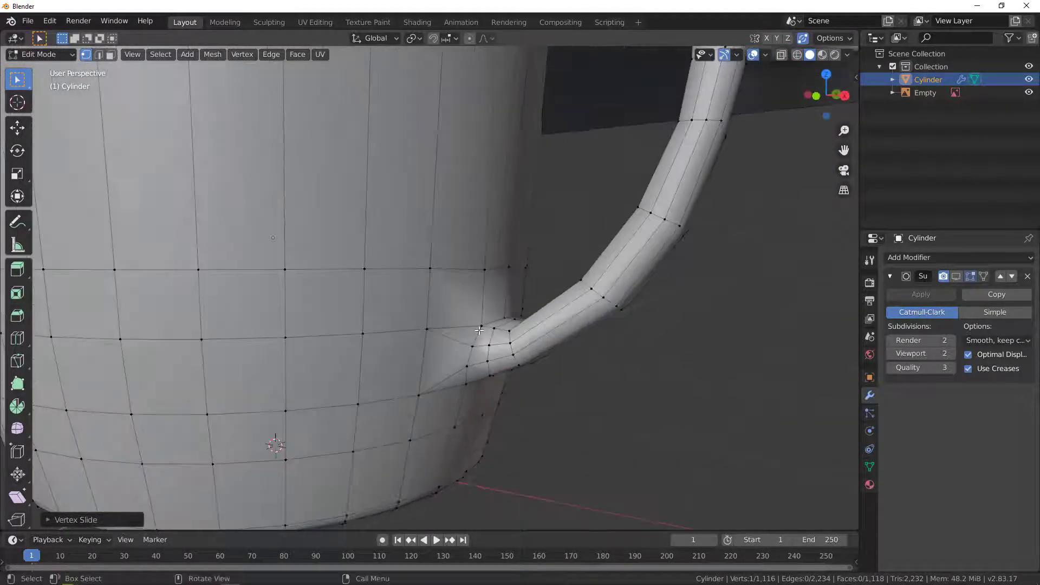
{"action": "middle_click_drag", "start_coordinate": [486, 376], "coordinate": [451, 310]}
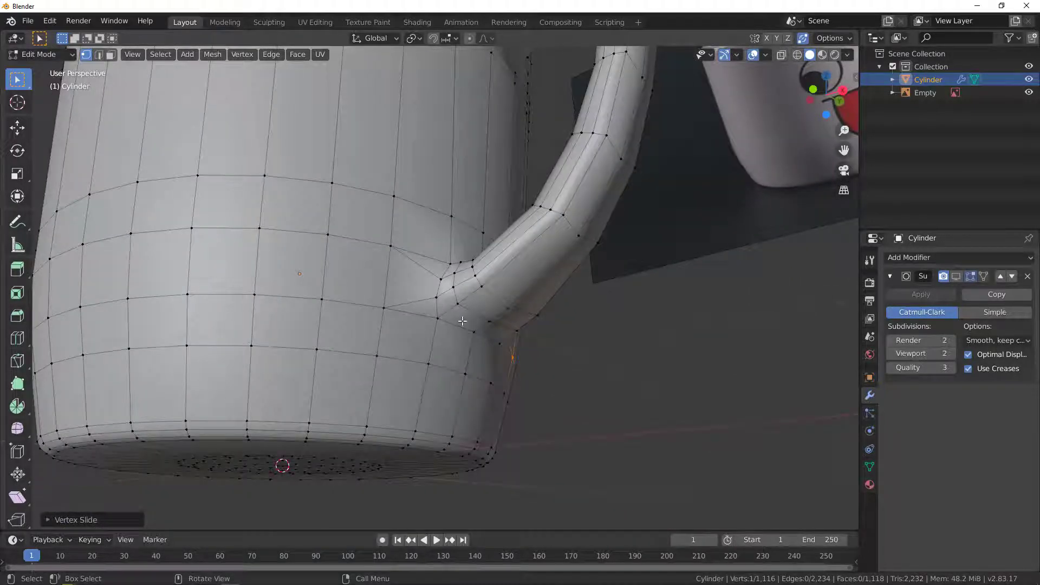
{"action": "middle_click_drag", "start_coordinate": [502, 338], "coordinate": [477, 357]}
{"action": "key", "text": "2"}
{"action": "middle_click_drag", "start_coordinate": [413, 257], "coordinate": [358, 361]}
{"action": "left_click", "coordinate": [358, 361], "text": "ctrl"}
{"action": "middle_click_drag", "start_coordinate": [447, 342], "coordinate": [679, 391]}
{"action": "left_click", "coordinate": [439, 361], "text": "ctrl"}
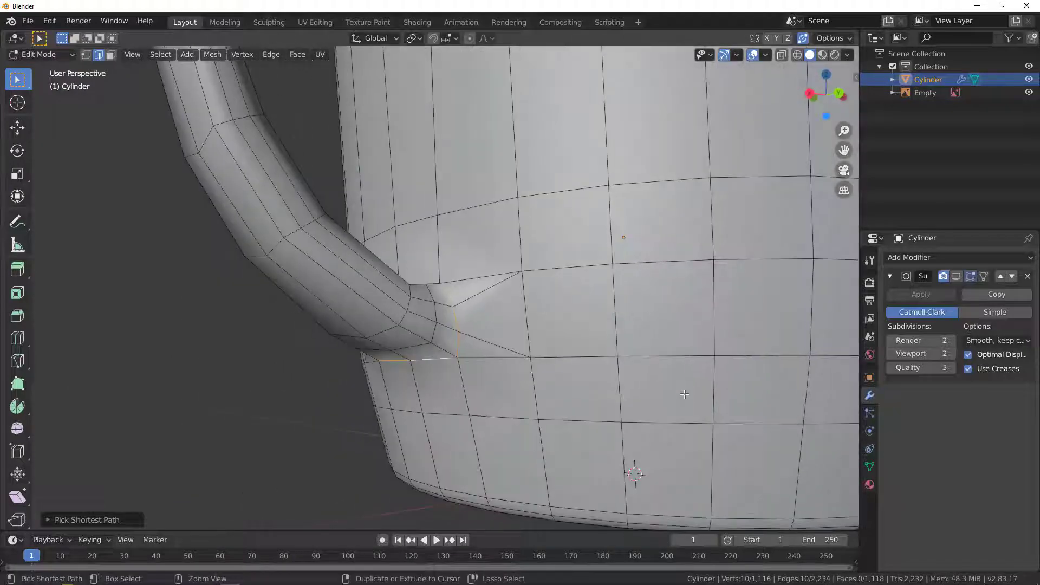
{"action": "key", "text": "ctrl+b"}
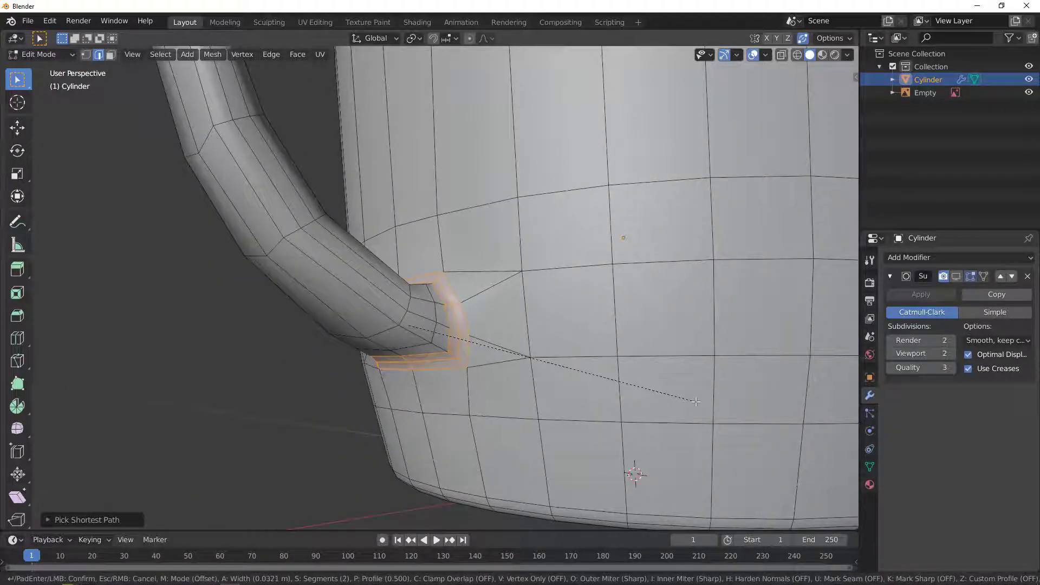
{"action": "left_click", "coordinate": [696, 401]}
Select the edges ringing the handle's upper junction and bevel them with 2 segments and a width of about 0.0275 m
{"action": "middle_click_drag", "start_coordinate": [695, 401], "coordinate": [429, 230]}
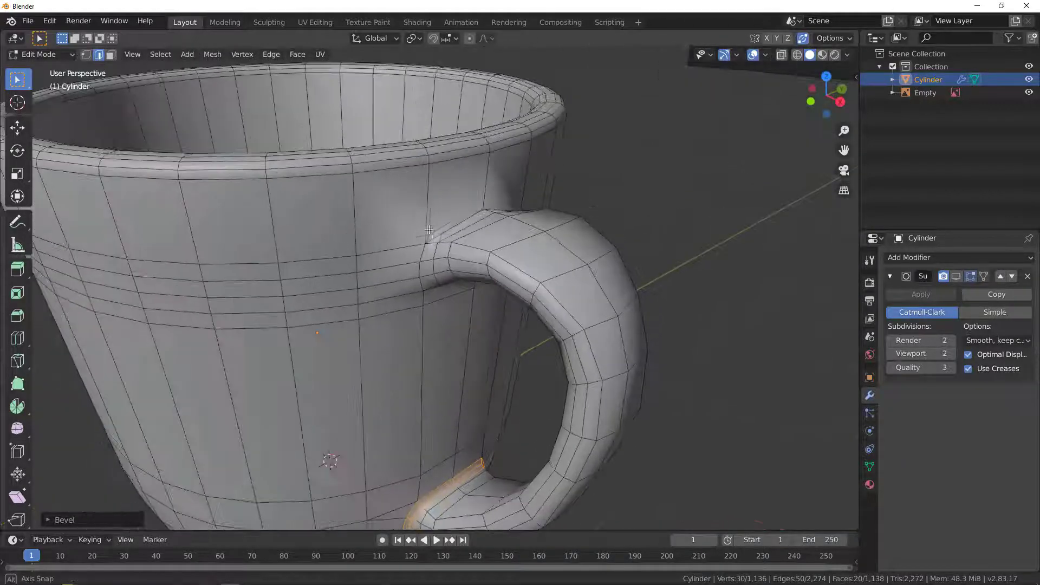
{"action": "left_click", "coordinate": [436, 237], "text": "alt"}
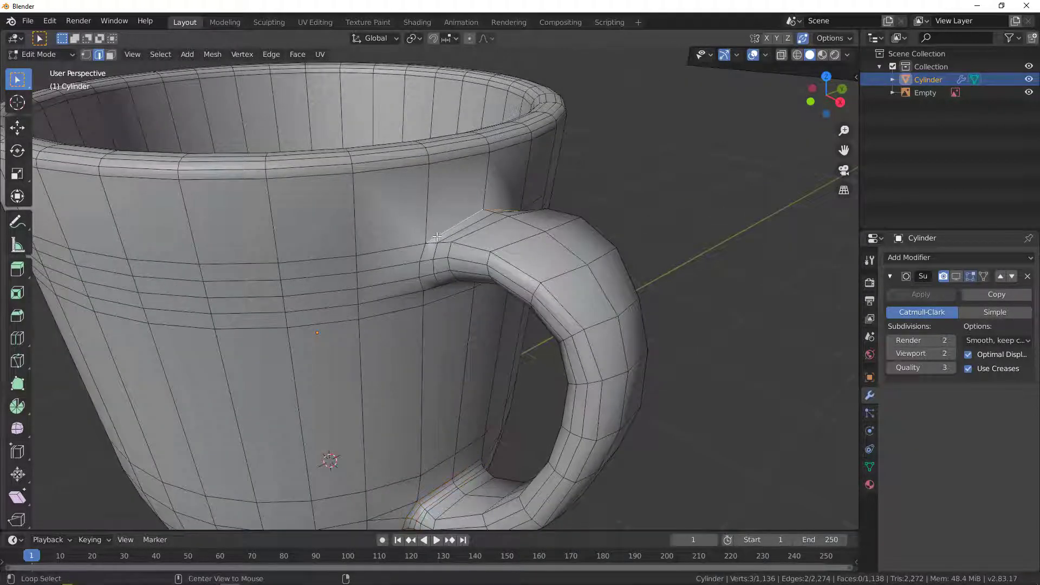
{"action": "left_click", "coordinate": [435, 287], "text": "alt+shift"}
{"action": "middle_click_drag", "start_coordinate": [494, 289], "coordinate": [403, 290]}
{"action": "left_click", "coordinate": [470, 285], "text": "alt+shift"}
{"action": "middle_click_drag", "start_coordinate": [559, 280], "coordinate": [677, 303]}
{"action": "key", "text": "ctrl+b"}
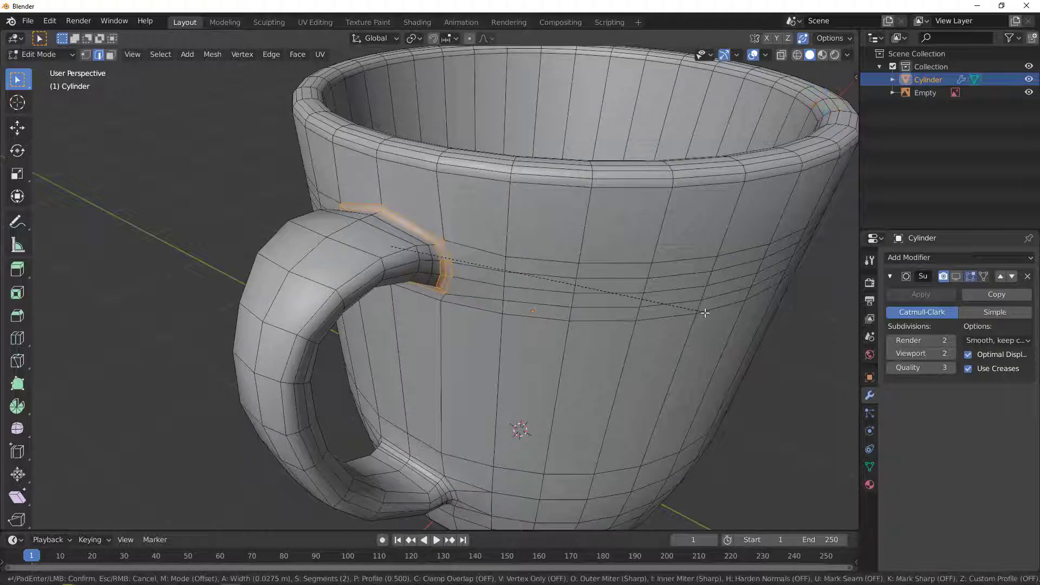
{"action": "left_click", "coordinate": [705, 313]}
Return to Object Mode, turn on the Subdivision Surface modifier's viewport display, and inspect the smoothed mug and handle junctions
{"action": "middle_click_drag", "start_coordinate": [705, 314], "coordinate": [475, 178]}
{"action": "scroll", "coordinate": [537, 168], "scroll_direction": "up", "scroll_amount": 4}
{"action": "middle_click_drag", "start_coordinate": [336, 238], "coordinate": [476, 254], "text": "shift"}
{"action": "scroll", "coordinate": [398, 253], "scroll_direction": "up", "scroll_amount": 1}
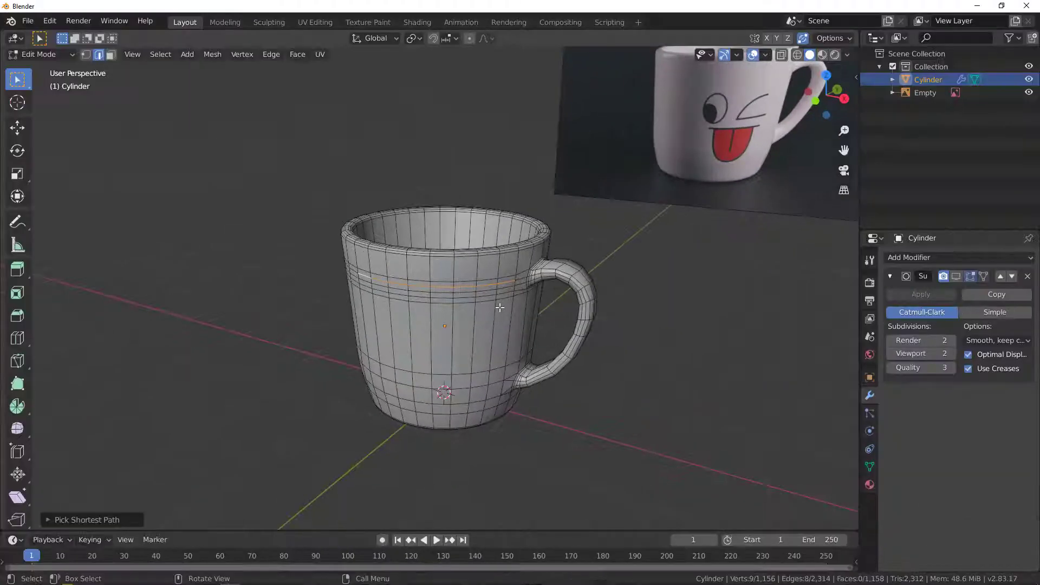
{"action": "key", "text": "Tab"}
{"action": "scroll", "coordinate": [496, 307], "scroll_direction": "up", "scroll_amount": 1}
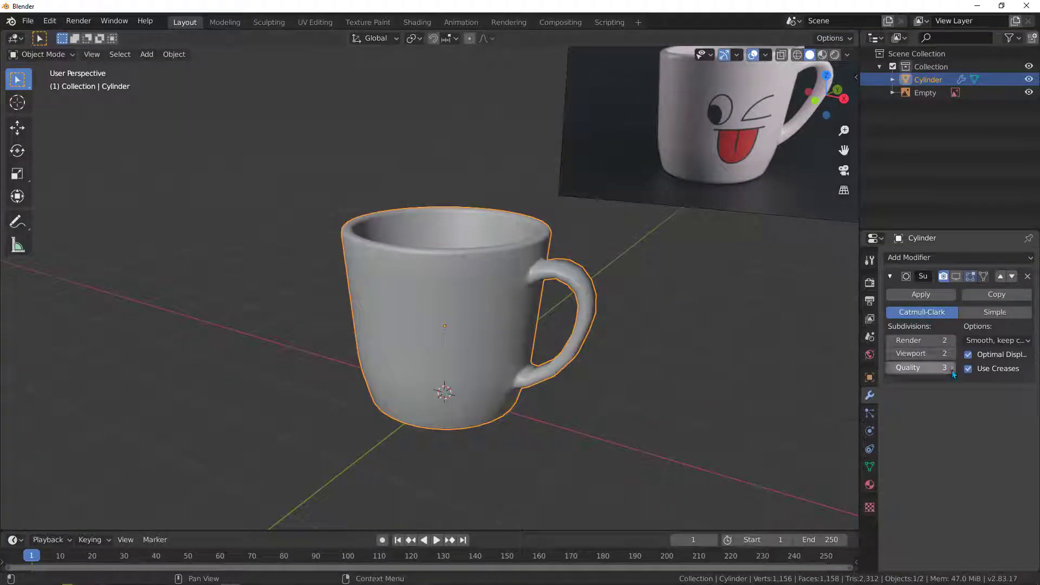
{"action": "left_click", "coordinate": [960, 279]}
{"action": "scroll", "coordinate": [520, 270], "scroll_direction": "up", "scroll_amount": 2}
{"action": "middle_click_drag", "start_coordinate": [512, 269], "coordinate": [463, 300]}
{"action": "scroll", "coordinate": [545, 254], "scroll_direction": "down", "scroll_amount": 2}
{"action": "middle_click_drag", "start_coordinate": [534, 246], "coordinate": [490, 168]}
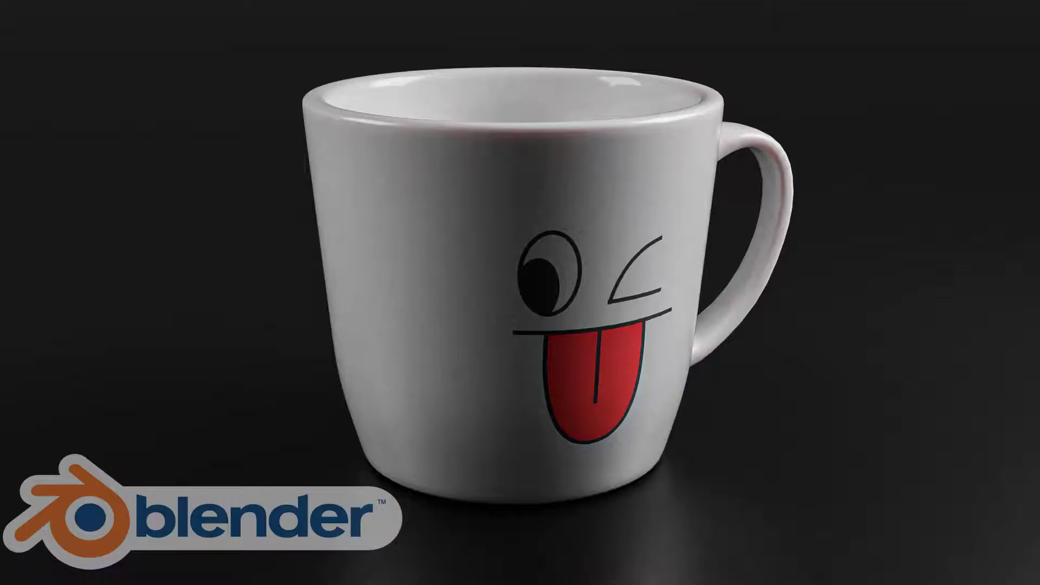